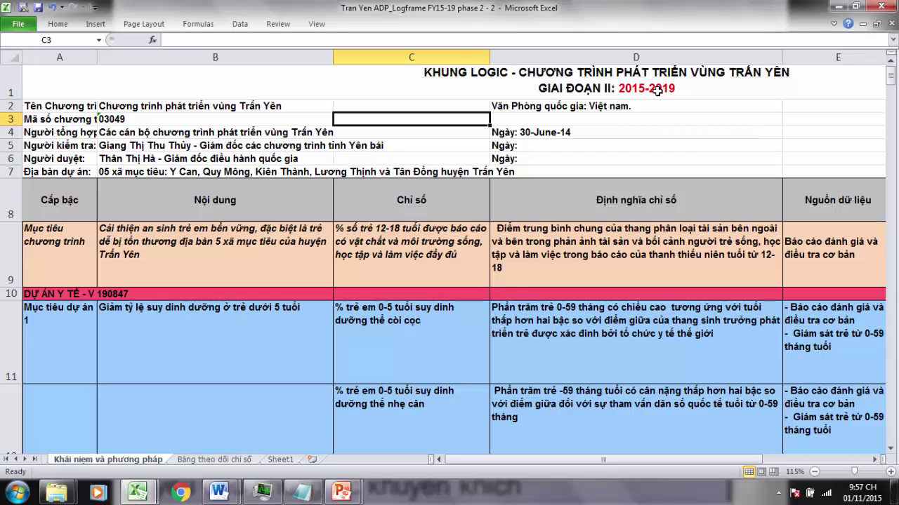
# Step: Glance at the Mục tiêu dự án 1 and Cấp bậc labels, then switch to the Khung logic sheet
pyautogui.click(74, 328)
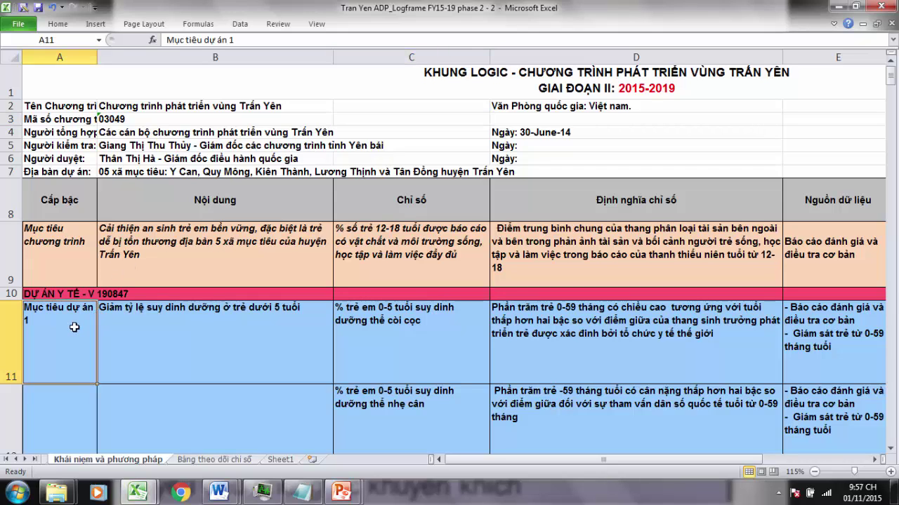
pyautogui.click(63, 215)
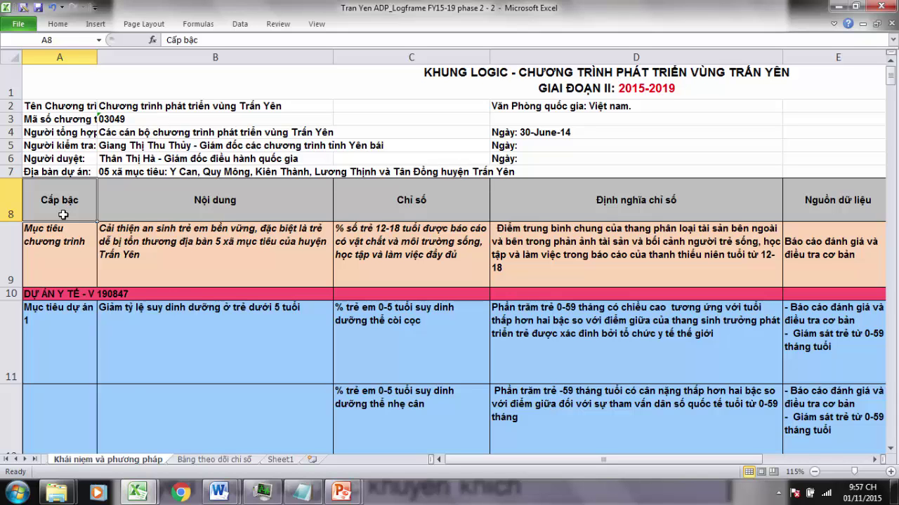
pyautogui.click(7, 460)
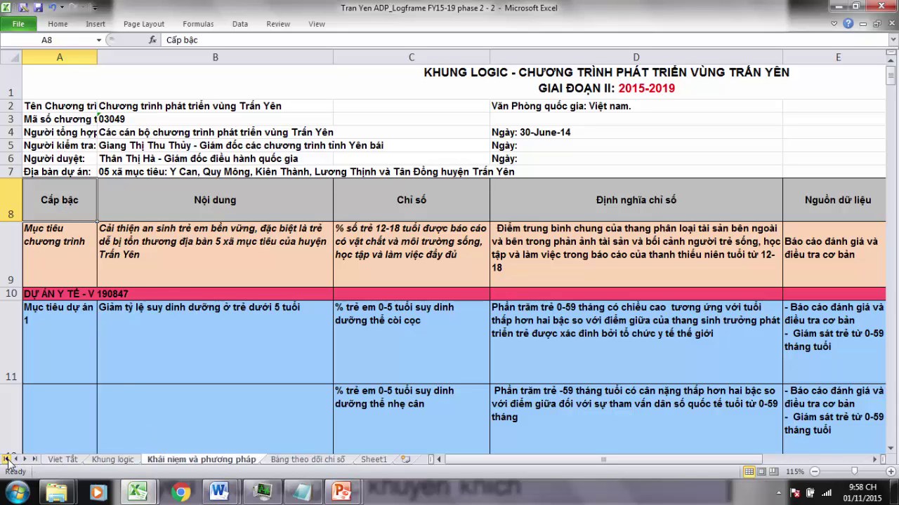
pyautogui.click(112, 460)
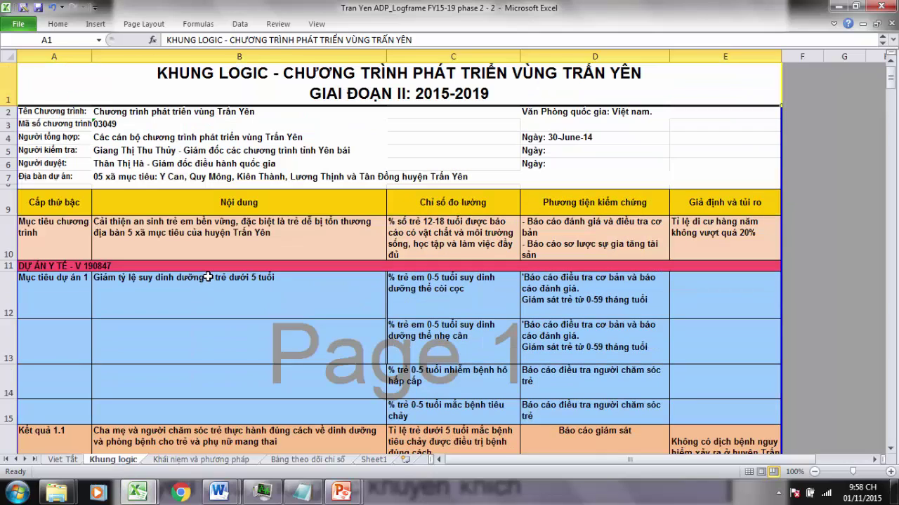
# Step: Review the Khung logic headers A9–E9 and the malnutrition goal cells B12:C12
pyautogui.click(50, 202)
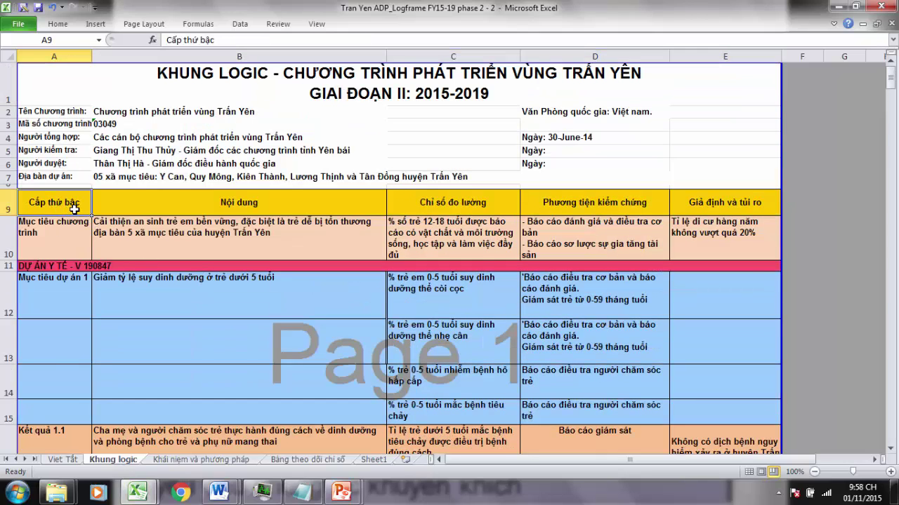
pyautogui.click(244, 202)
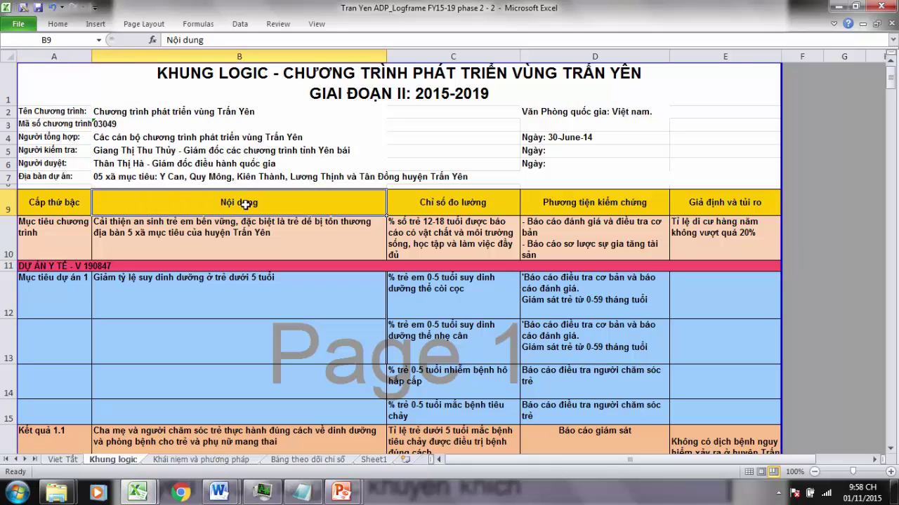
pyautogui.click(460, 209)
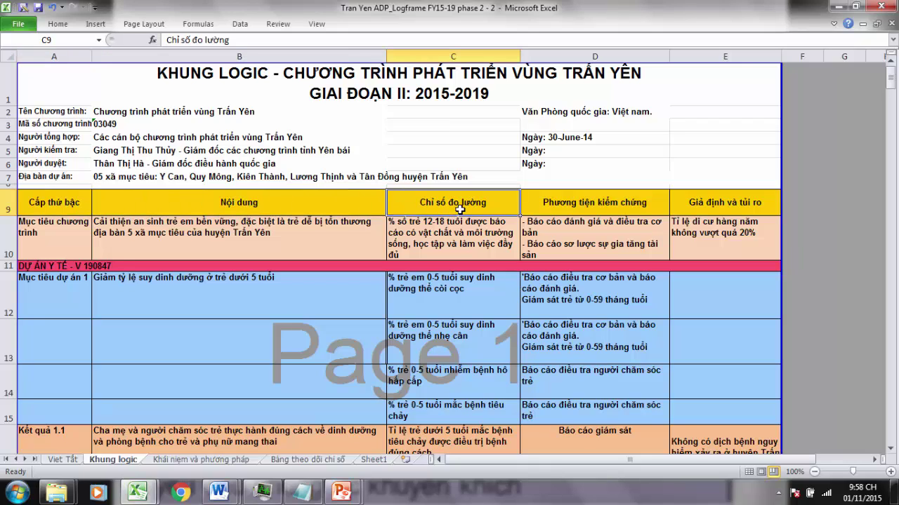
pyautogui.click(555, 203)
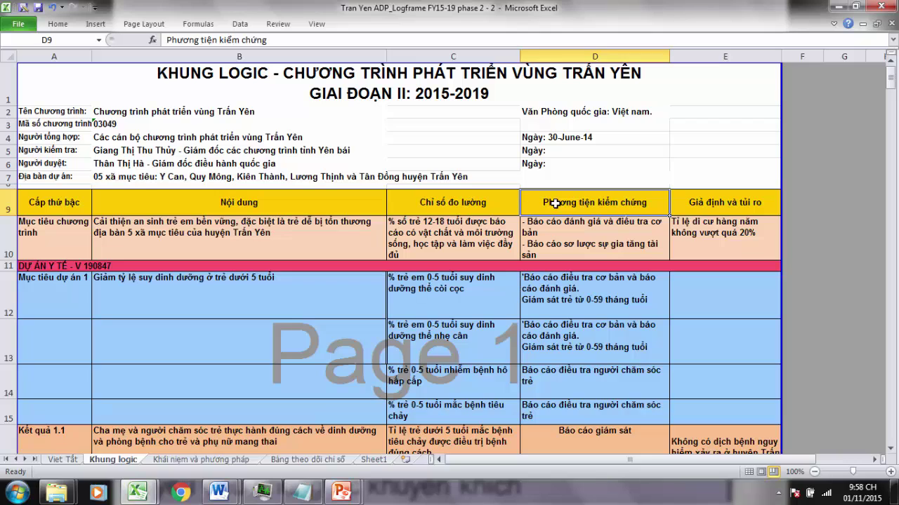
pyautogui.moveTo(705, 205); pyautogui.dragTo(301, 202)
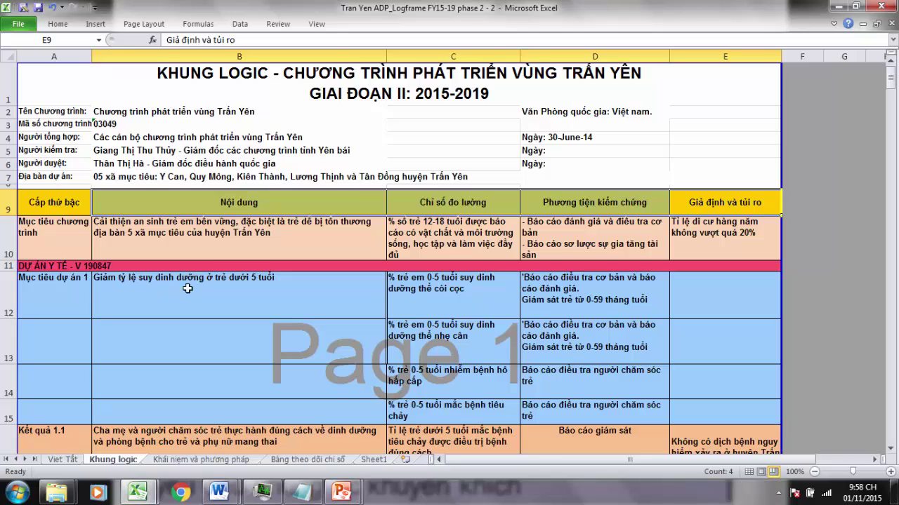
pyautogui.moveTo(171, 291); pyautogui.dragTo(420, 382)
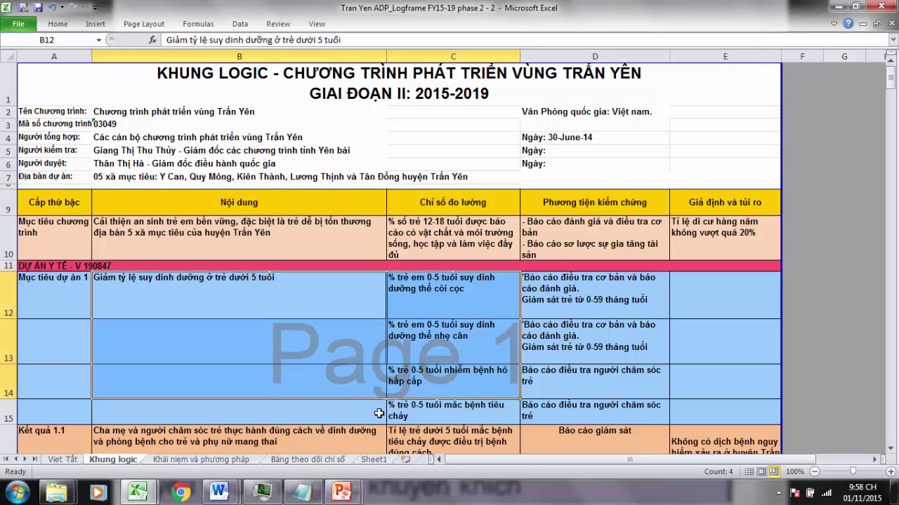
# Step: Set the Khái niệm và phương pháp tab colour to red, then return to that sheet
pyautogui.rightClick(197, 464)
pyautogui.moveTo(242, 406)
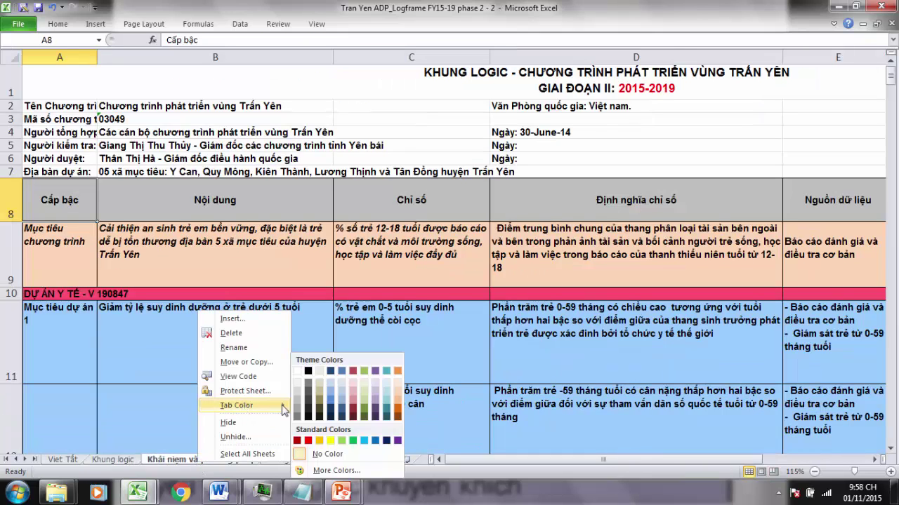
pyautogui.click(301, 448)
pyautogui.click(132, 461)
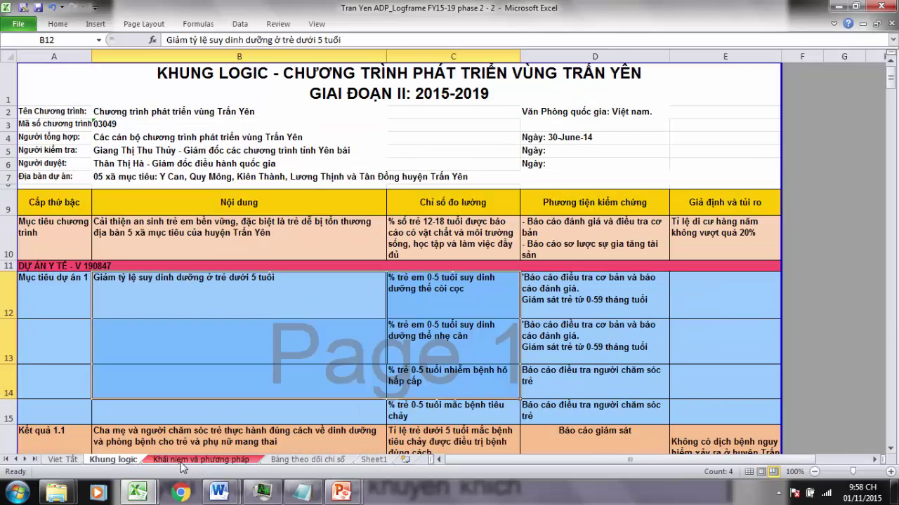
pyautogui.click(208, 462)
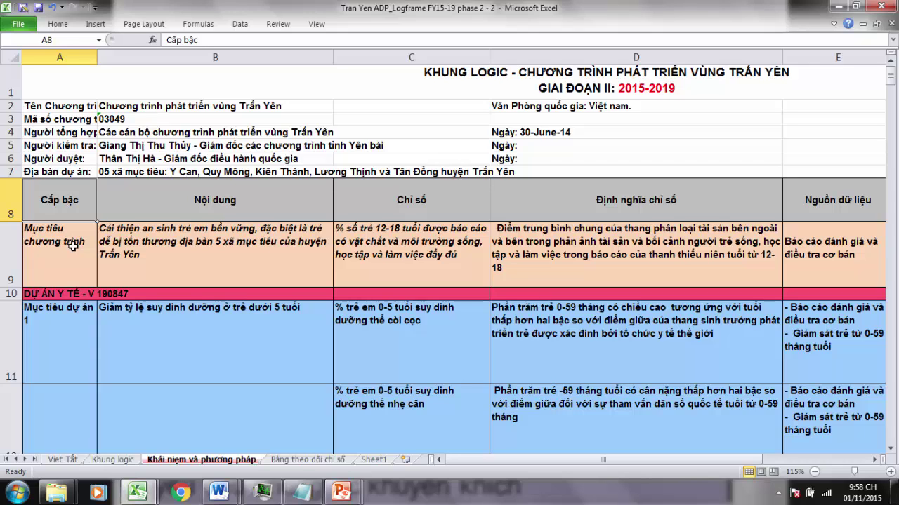
pyautogui.click(73, 244)
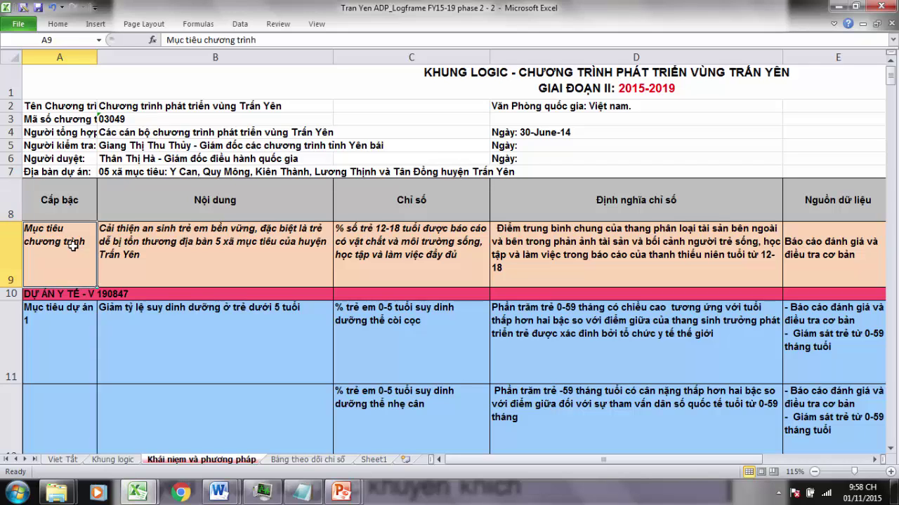
pyautogui.click(163, 242)
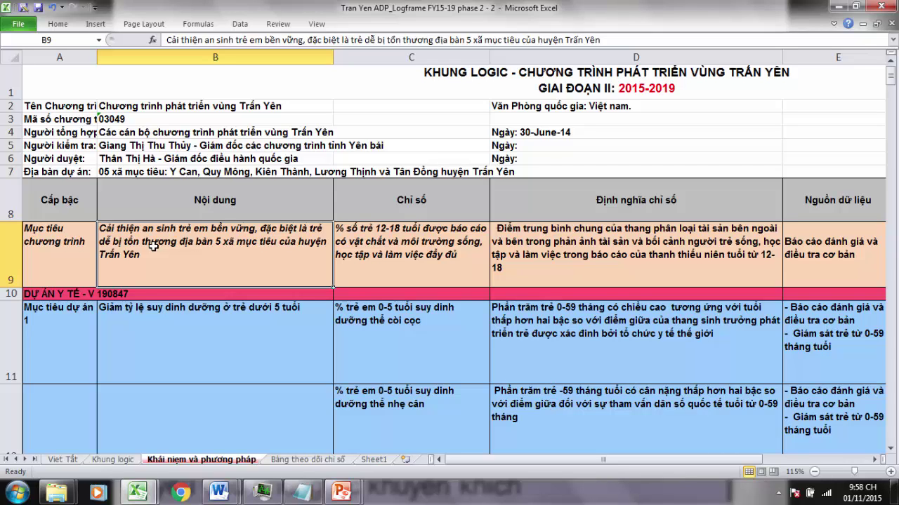
pyautogui.click(404, 241)
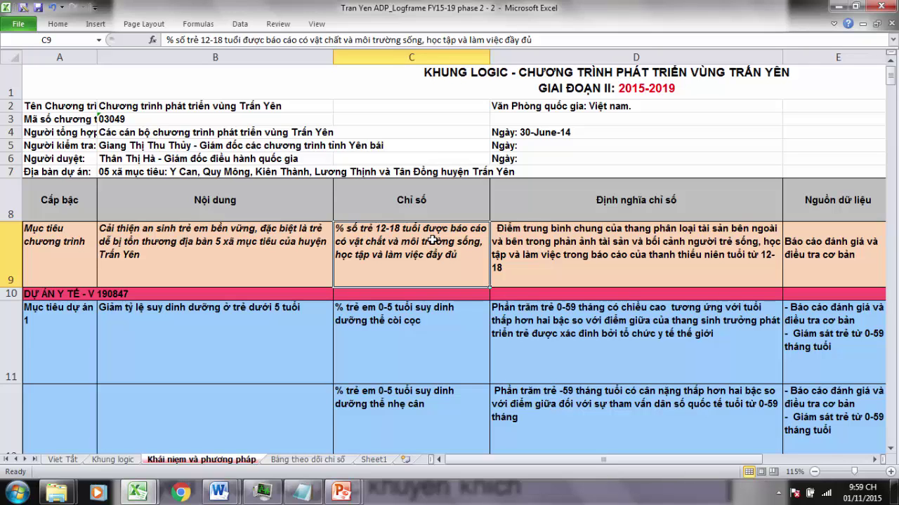
pyautogui.click(541, 242)
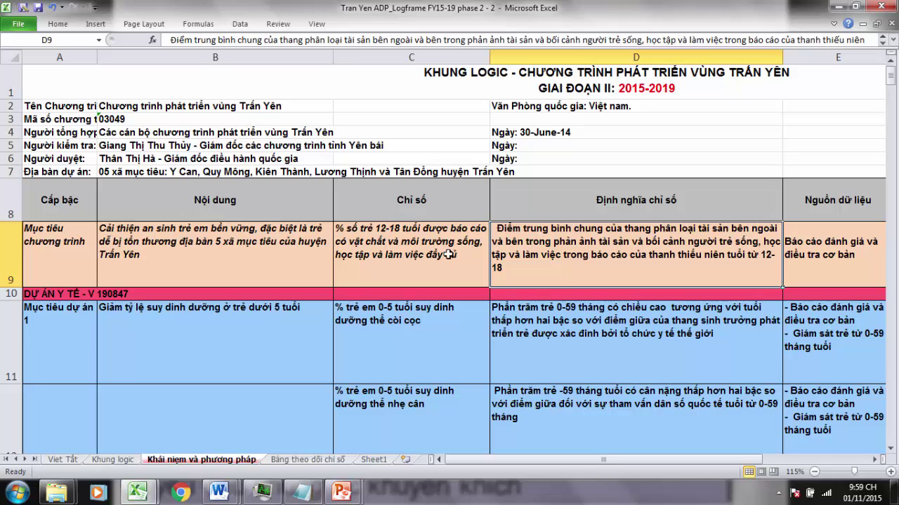
pyautogui.doubleClick(454, 256)
pyautogui.moveTo(458, 255); pyautogui.dragTo(402, 256)
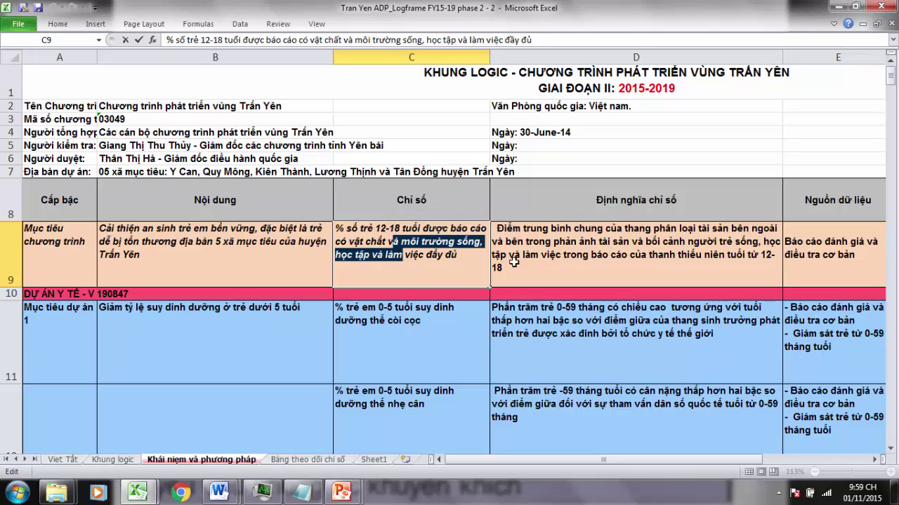
pyautogui.click(680, 251)
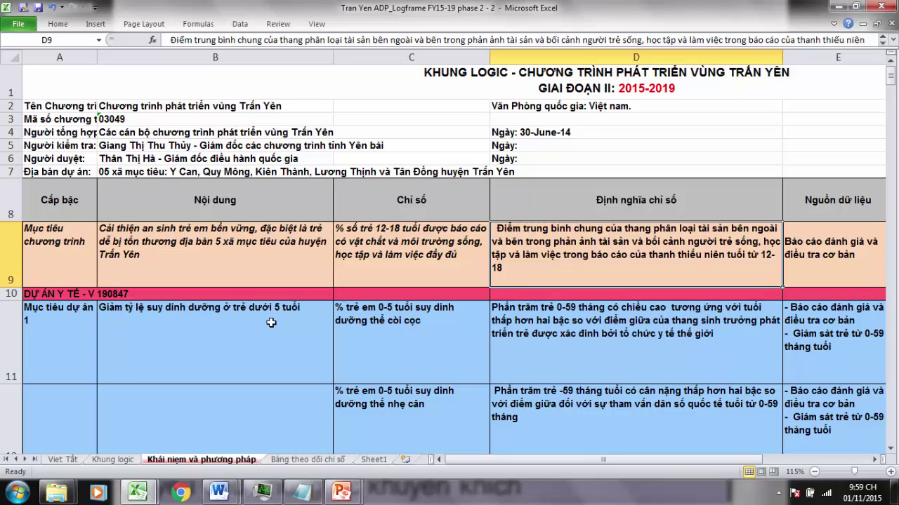
pyautogui.scroll(-4, 266, 342)
pyautogui.scroll(2, 306, 328)
# Step: Check the stunting indicator in C11 and scroll down the concepts sheet
pyautogui.click(397, 255)
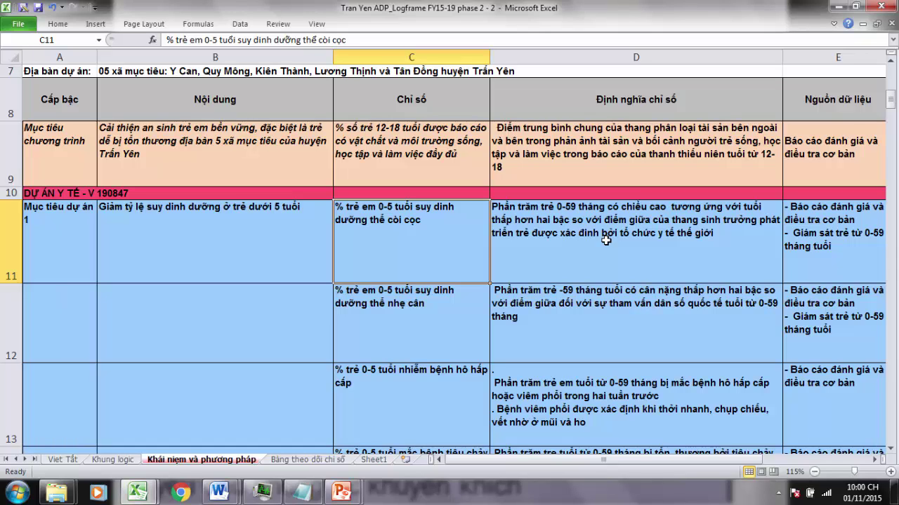
pyautogui.scroll(-4, 601, 238)
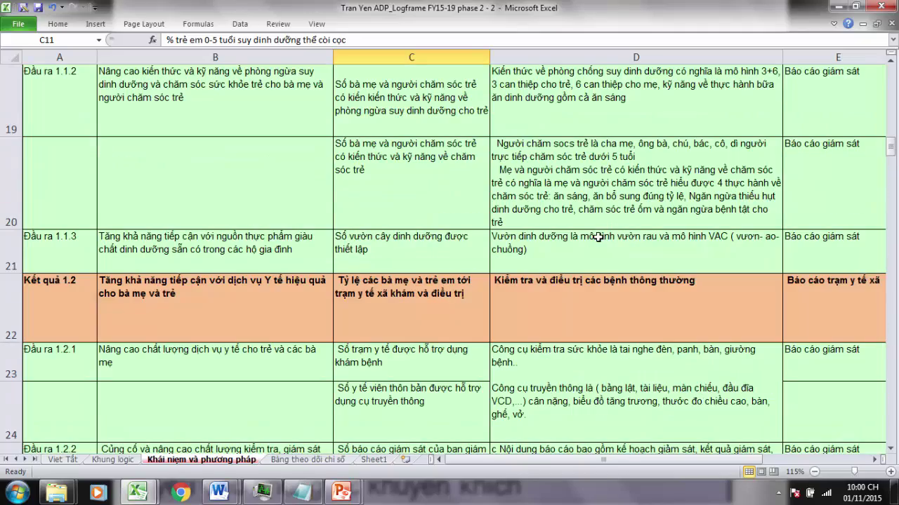
pyautogui.scroll(-5, 820, 207)
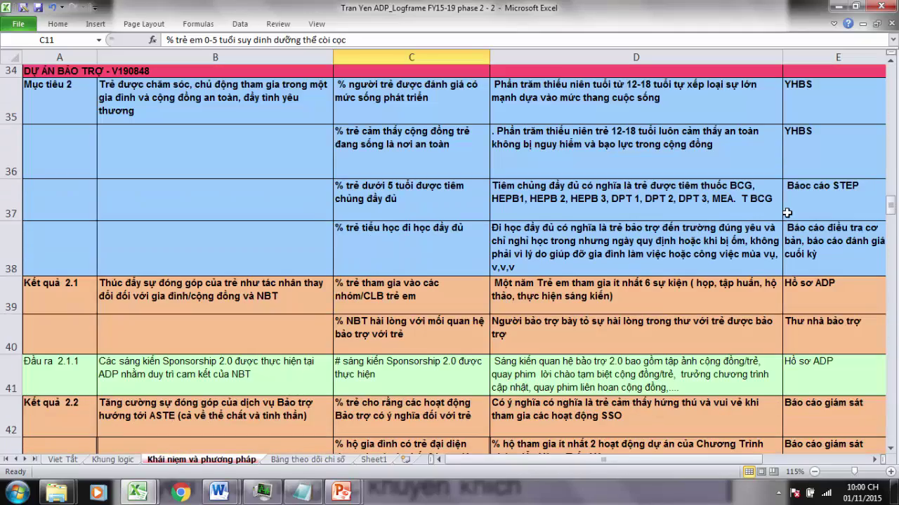
pyautogui.scroll(-1, 764, 223)
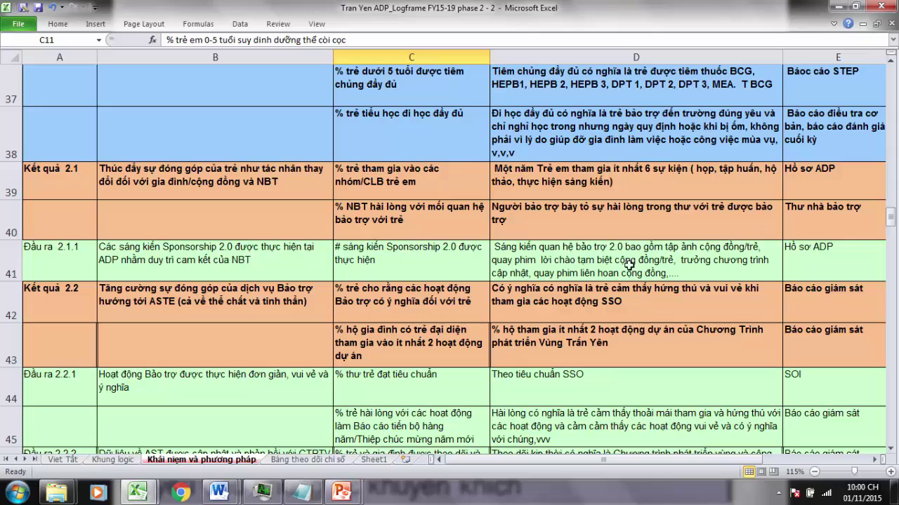
pyautogui.scroll(-5, 637, 266)
pyautogui.scroll(-9, 612, 257)
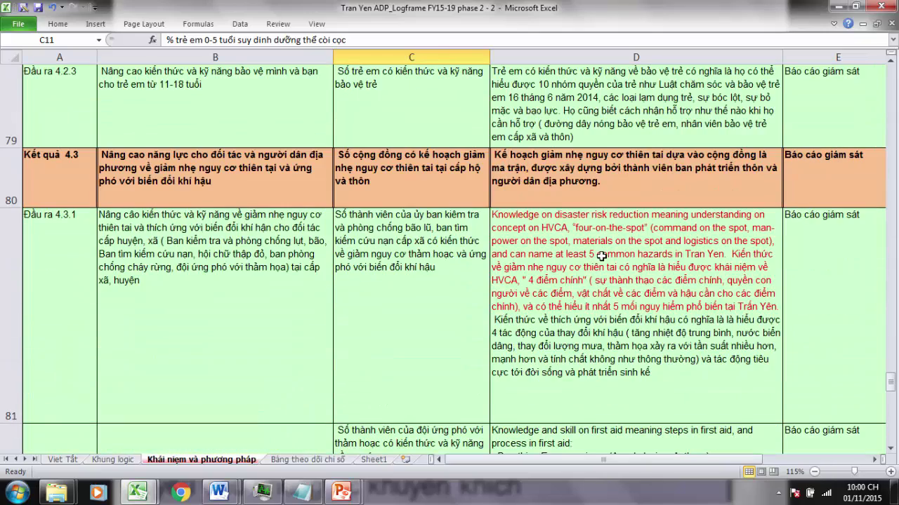
# Step: Inspect the disaster-risk definition in D81 without changing it, then move on to rows 85–90
pyautogui.moveTo(152, 244); pyautogui.dragTo(562, 248)
pyautogui.doubleClick(562, 249)
pyautogui.moveTo(533, 216); pyautogui.dragTo(649, 281)
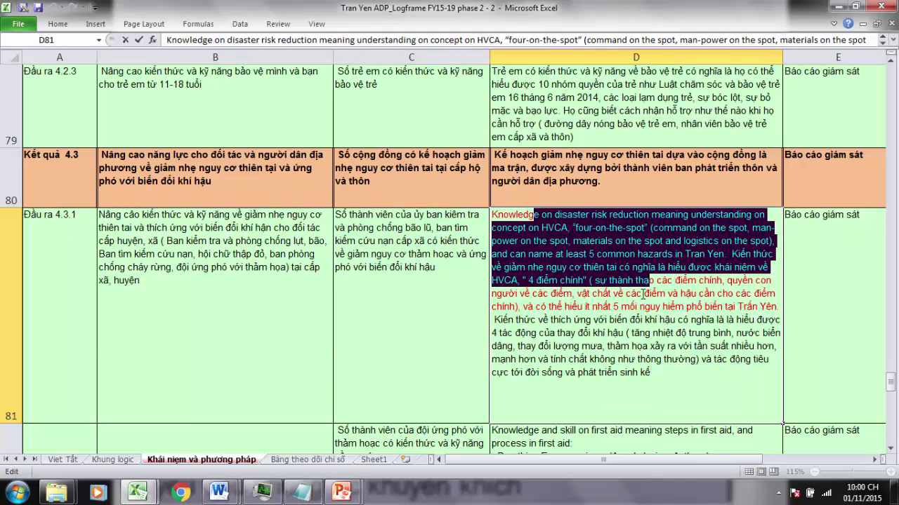
pyautogui.click(615, 344)
pyautogui.click(424, 324)
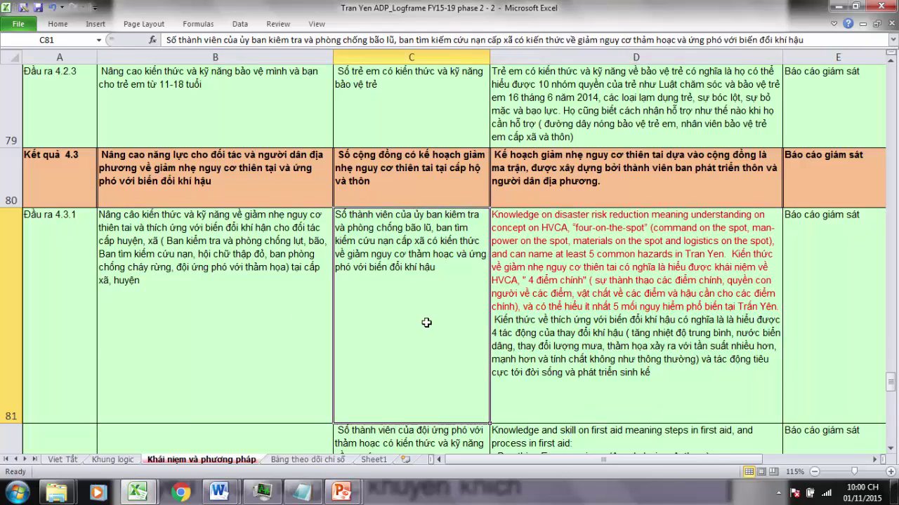
pyautogui.scroll(-5, 424, 327)
pyautogui.scroll(3, 425, 326)
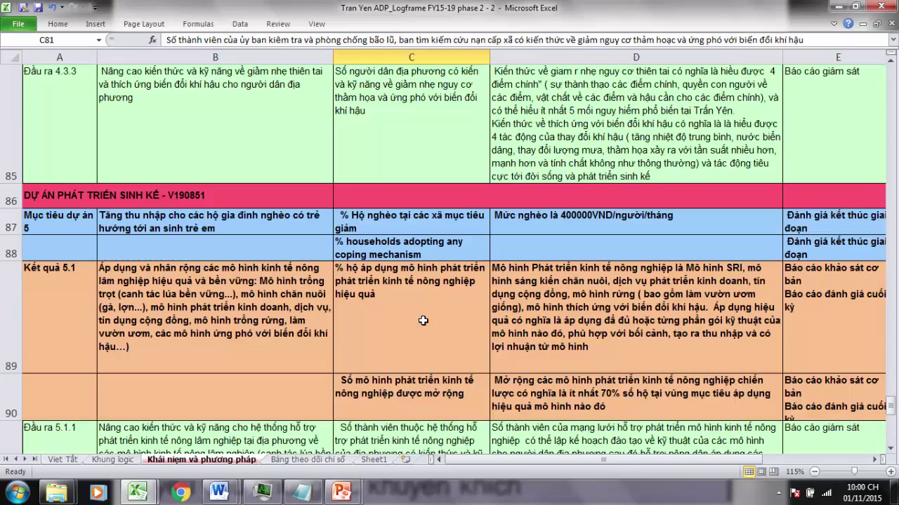
# Step: Read the D89 agricultural model definition, highlighting its key phrases but leaving the text unchanged
pyautogui.click(542, 310)
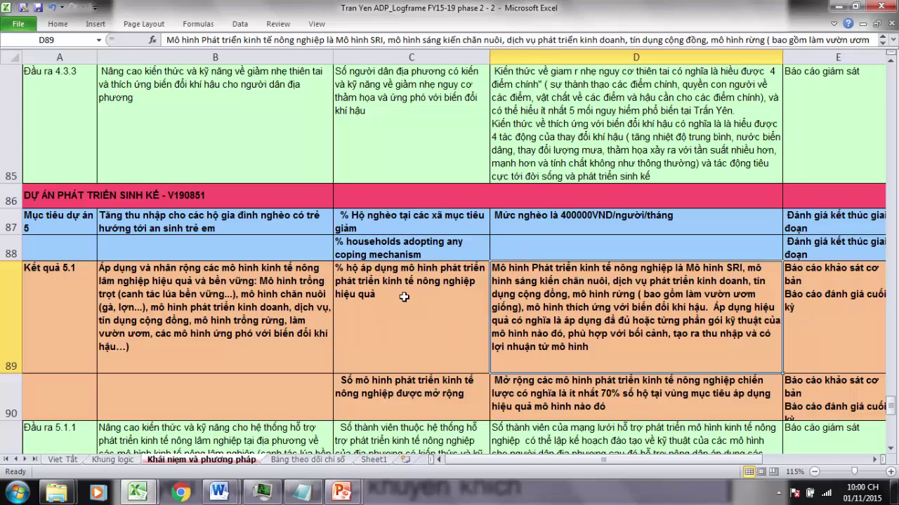
pyautogui.doubleClick(546, 272)
pyautogui.moveTo(514, 269); pyautogui.dragTo(625, 269)
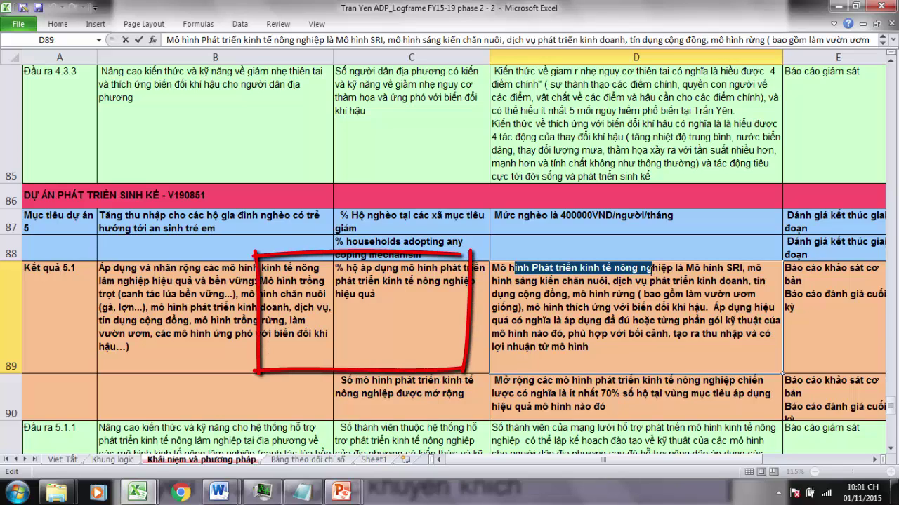
pyautogui.moveTo(539, 284); pyautogui.dragTo(726, 283)
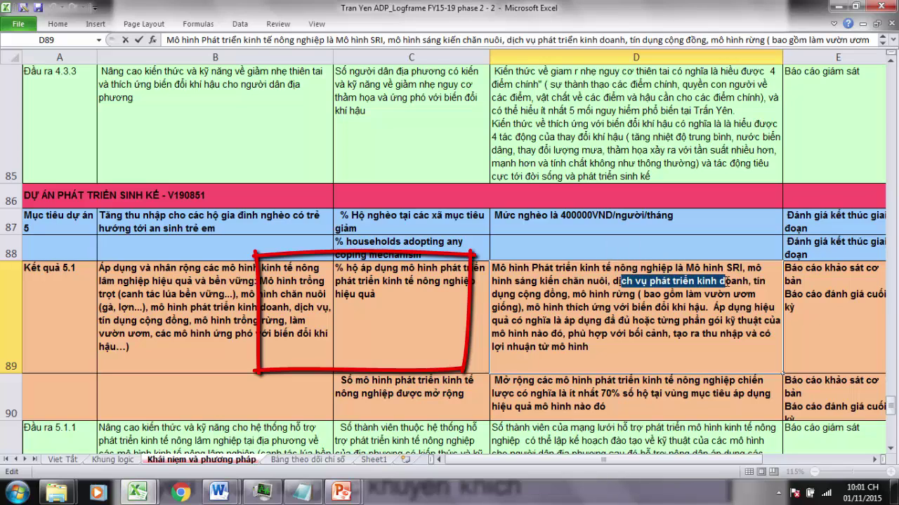
pyautogui.moveTo(597, 295); pyautogui.dragTo(701, 309)
pyautogui.moveTo(669, 253); pyautogui.dragTo(544, 270)
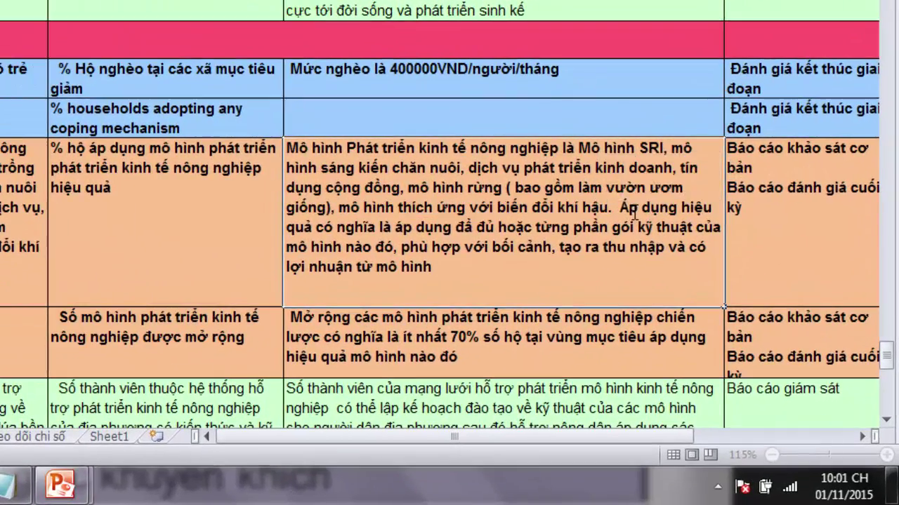
pyautogui.moveTo(482, 232); pyautogui.dragTo(436, 273)
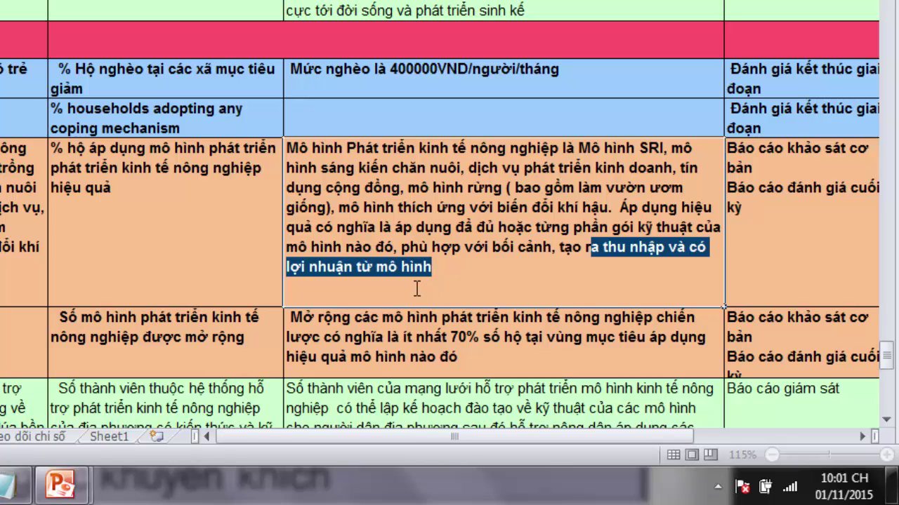
pyautogui.click(345, 222)
# Step: Select the effective-adoption indicator in C89 and D89, then scroll back toward the sheet's top
pyautogui.click(140, 168)
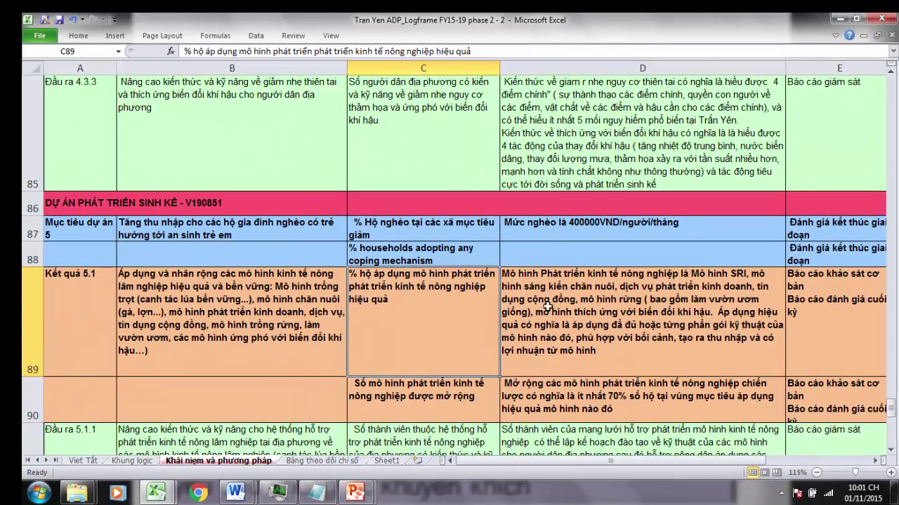
pyautogui.press('Right')
pyautogui.moveTo(414, 305); pyautogui.dragTo(650, 296)
pyautogui.scroll(-5, 606, 281)
pyautogui.scroll(10, 583, 274)
pyautogui.scroll(-2, 574, 268)
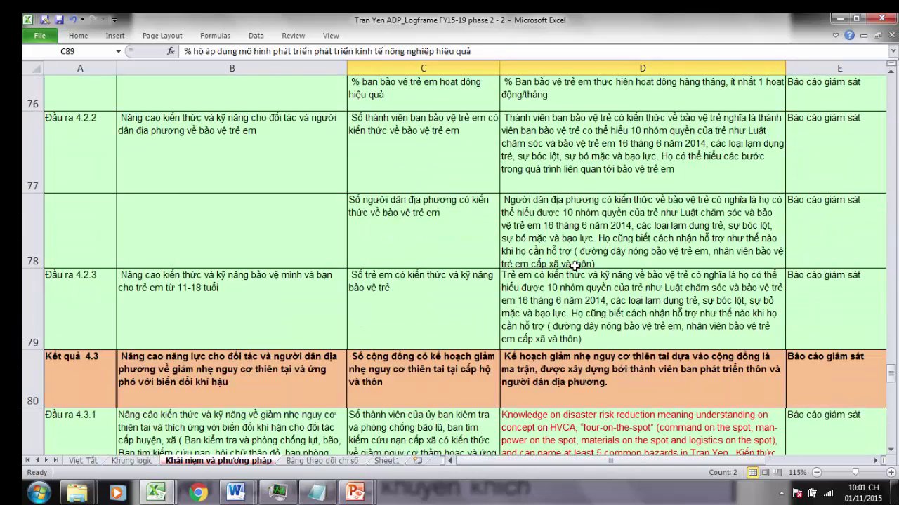
pyautogui.scroll(-2, 573, 265)
pyautogui.scroll(15, 566, 261)
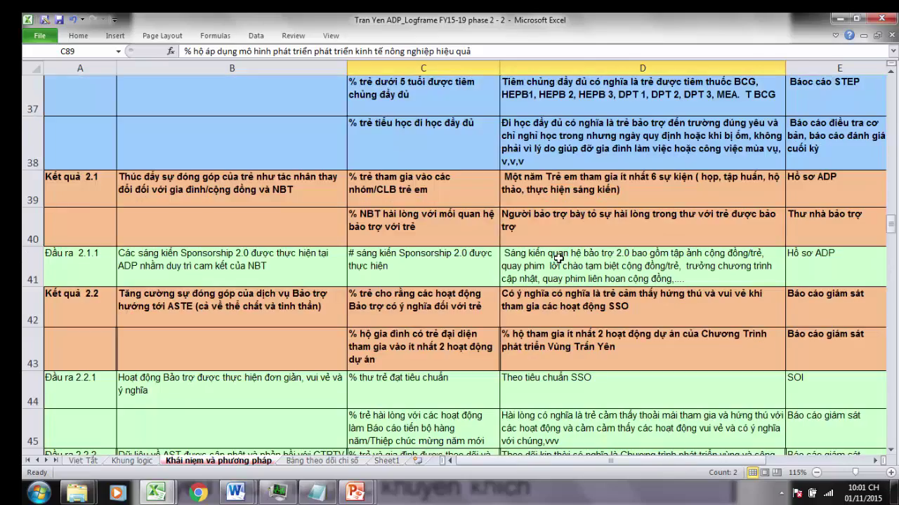
pyautogui.scroll(12, 555, 256)
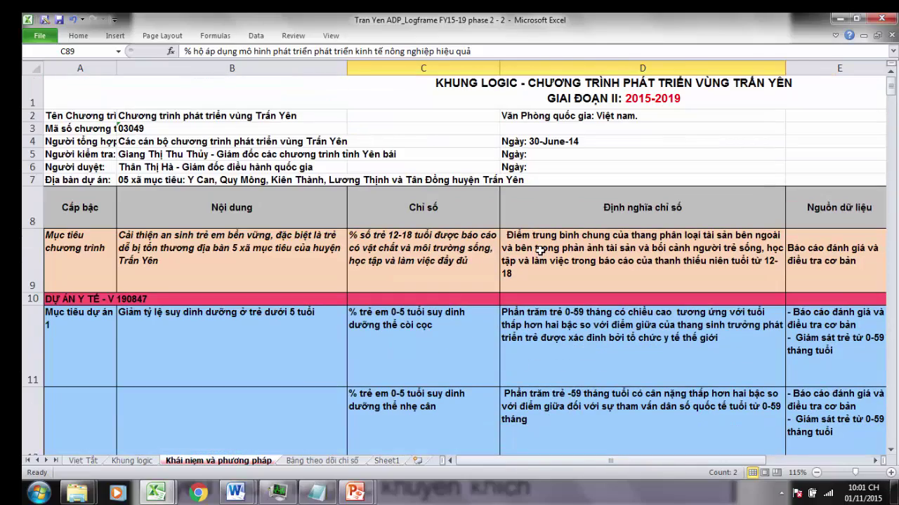
pyautogui.click(538, 249)
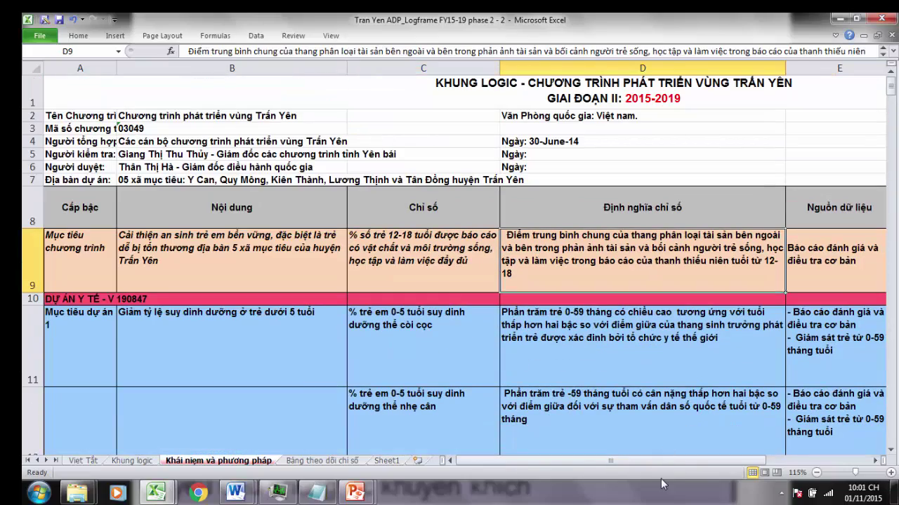
pyautogui.moveTo(666, 462)
pyautogui.mouseDown()
pyautogui.moveTo(702, 462)
pyautogui.moveTo(667, 462)
pyautogui.mouseUp()
pyautogui.scroll(-3, 87, 314)
pyautogui.scroll(-1, 87, 314)
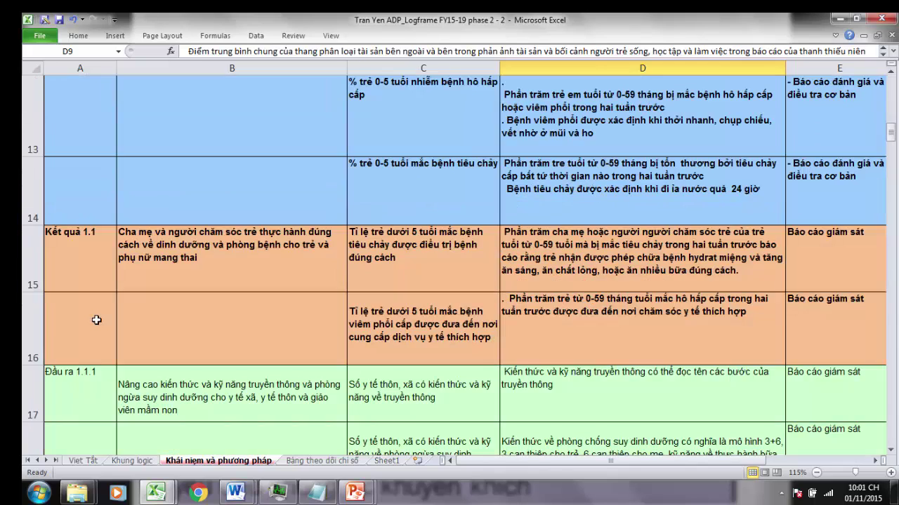
pyautogui.scroll(3, 98, 313)
pyautogui.moveTo(77, 144); pyautogui.dragTo(89, 341)
pyautogui.click(85, 269)
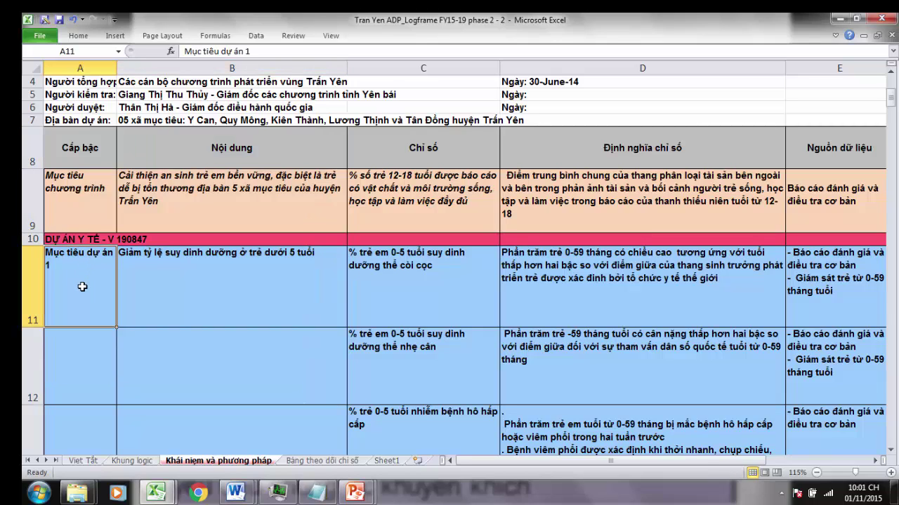
pyautogui.click(71, 240)
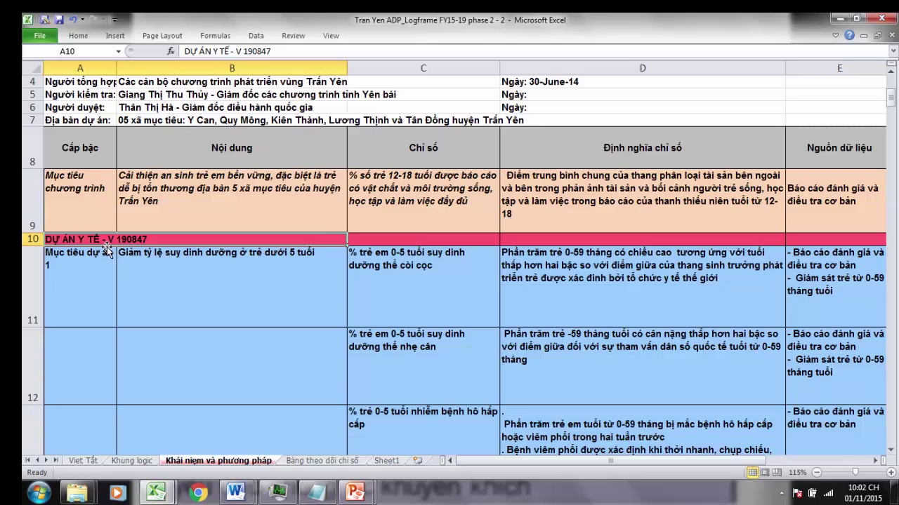
pyautogui.click(75, 279)
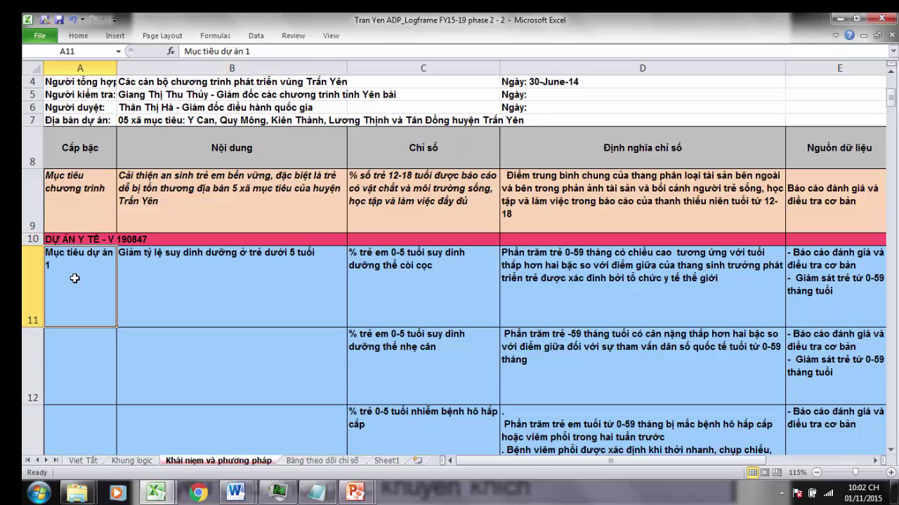
pyautogui.scroll(-1, 74, 277)
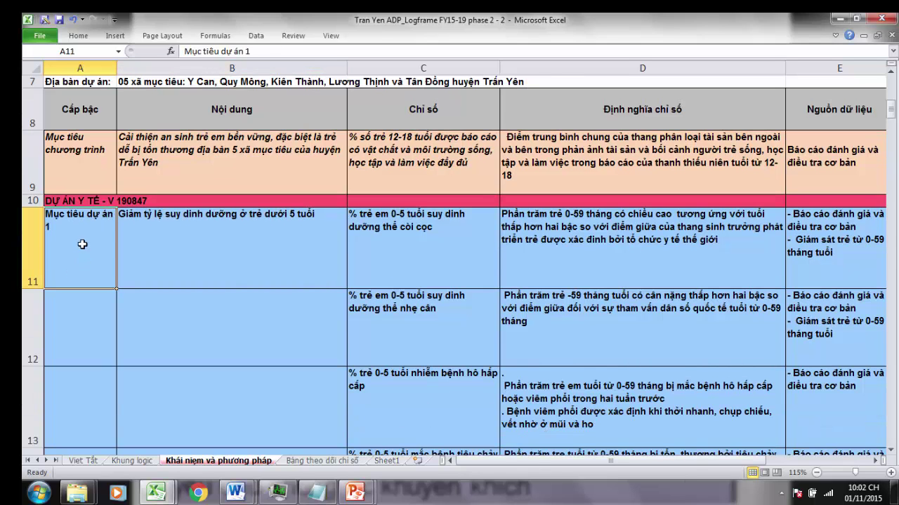
pyautogui.scroll(-2, 82, 249)
pyautogui.click(79, 239)
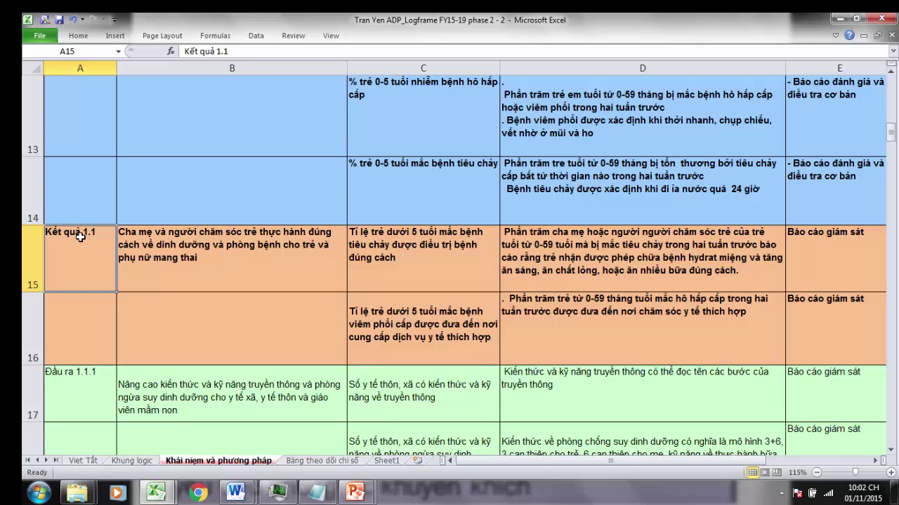
pyautogui.doubleClick(80, 237)
pyautogui.moveTo(83, 233); pyautogui.dragTo(98, 233)
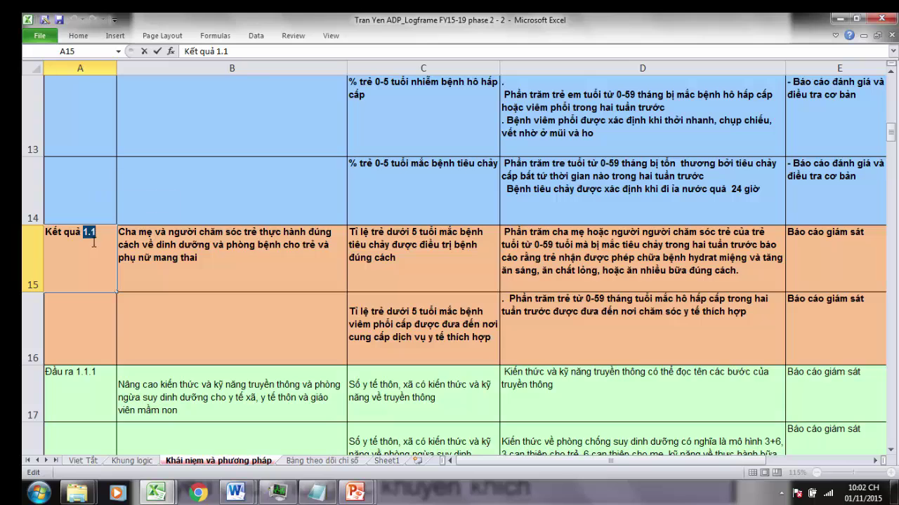
pyautogui.click(150, 239)
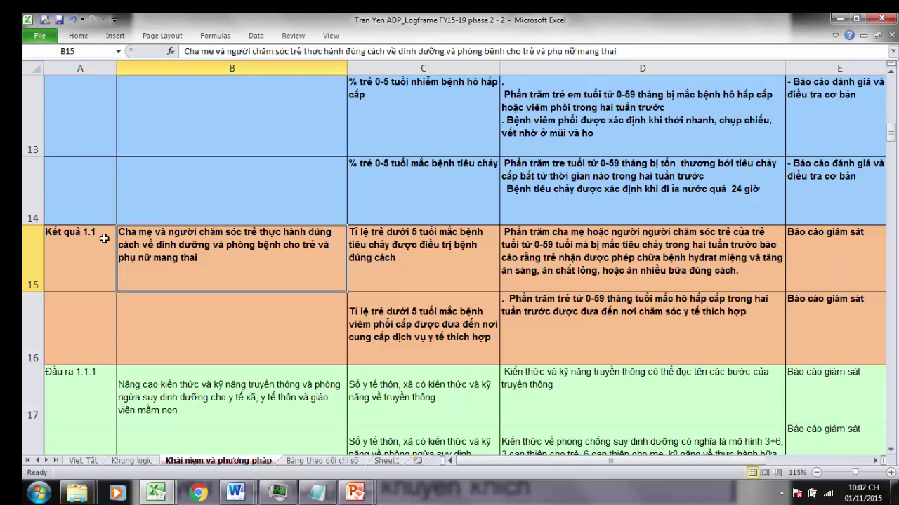
pyautogui.doubleClick(85, 233)
pyautogui.moveTo(82, 233); pyautogui.dragTo(102, 237)
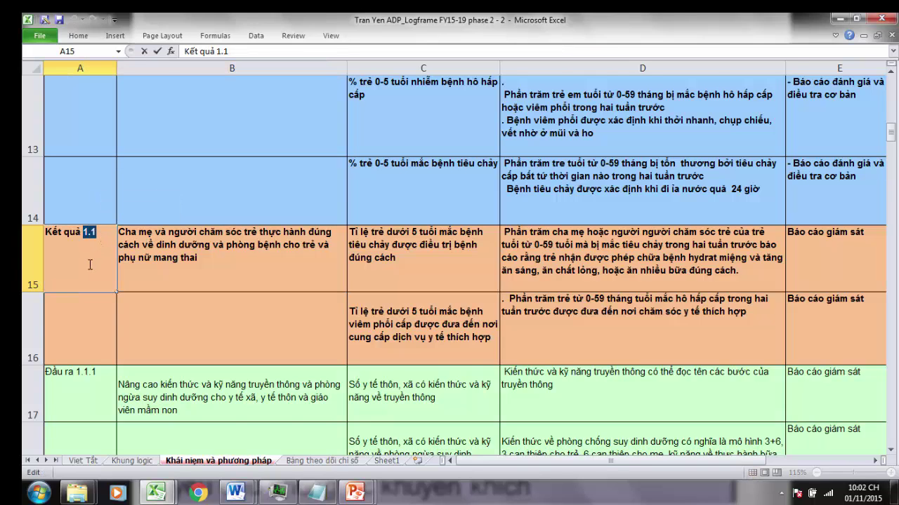
pyautogui.scroll(-3, 89, 241)
pyautogui.scroll(3, 88, 260)
pyautogui.click(186, 257)
pyautogui.scroll(-2, 184, 258)
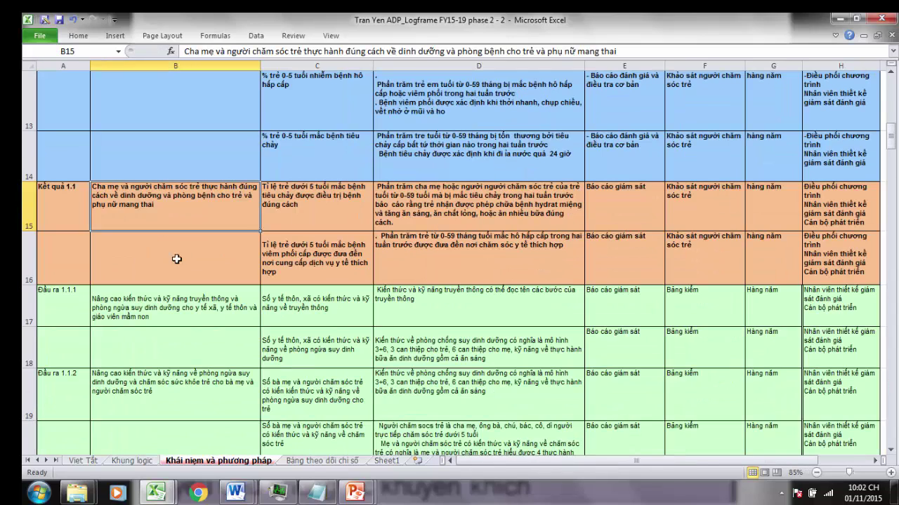
pyautogui.click(75, 196)
pyautogui.scroll(-1, 62, 294)
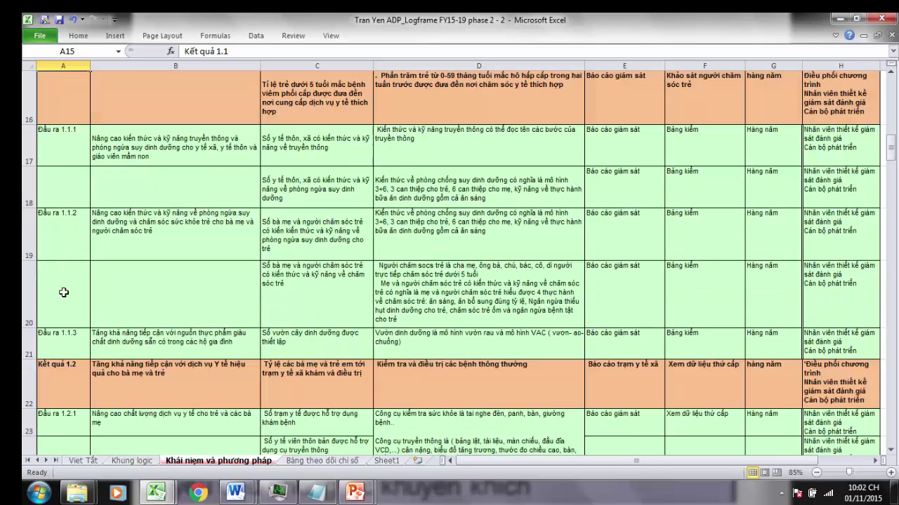
pyautogui.click(77, 379)
pyautogui.scroll(-2, 75, 382)
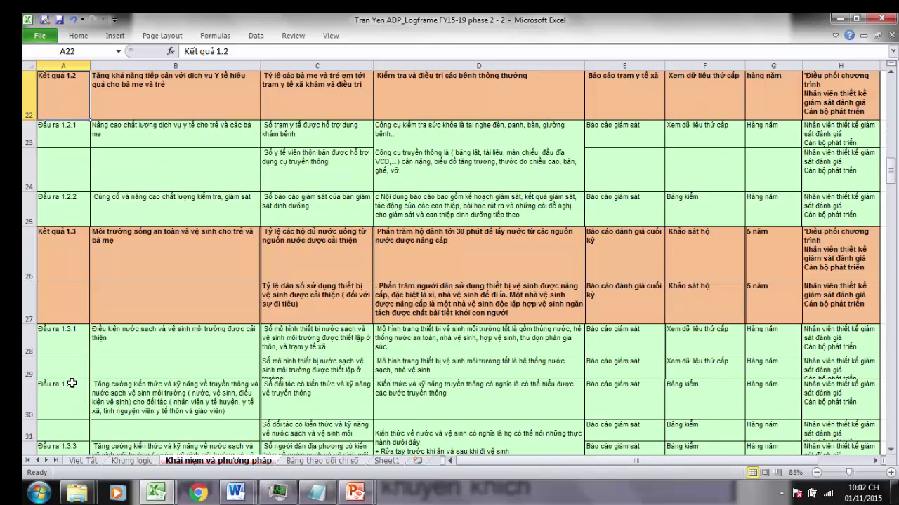
pyautogui.click(66, 274)
pyautogui.scroll(-1, 81, 324)
pyautogui.scroll(3, 81, 324)
pyautogui.scroll(4, 81, 324)
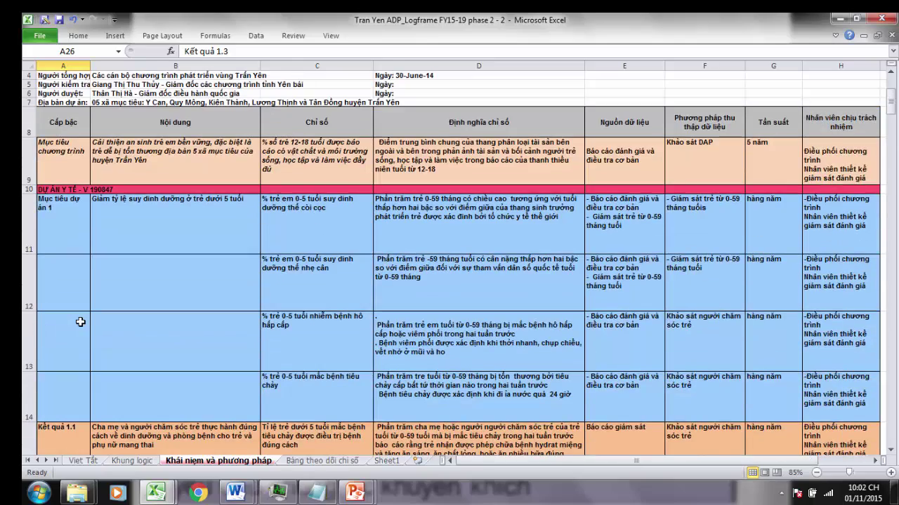
pyautogui.scroll(-4, 81, 322)
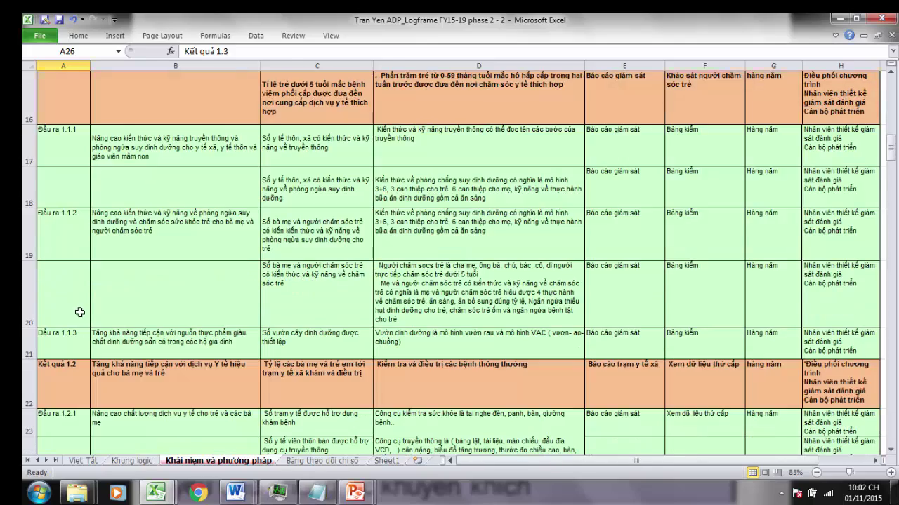
pyautogui.scroll(2, 80, 313)
pyautogui.click(69, 331)
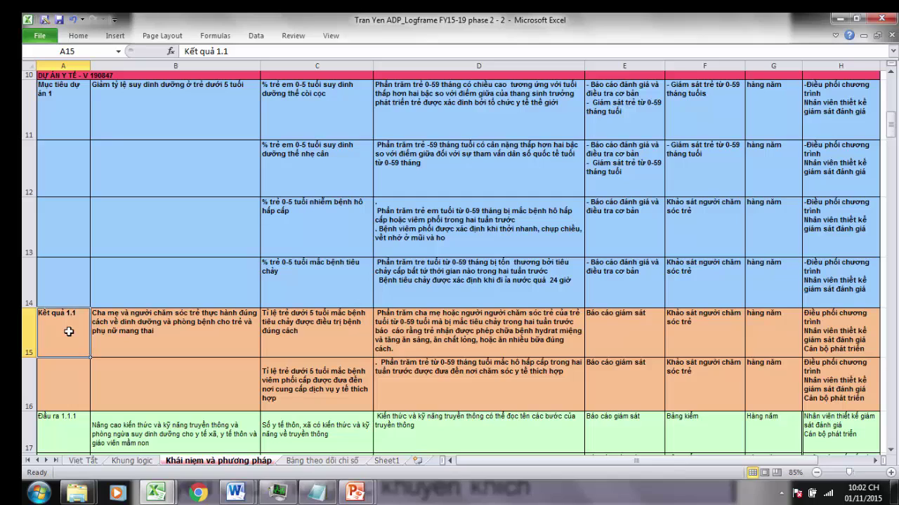
pyautogui.click(53, 113)
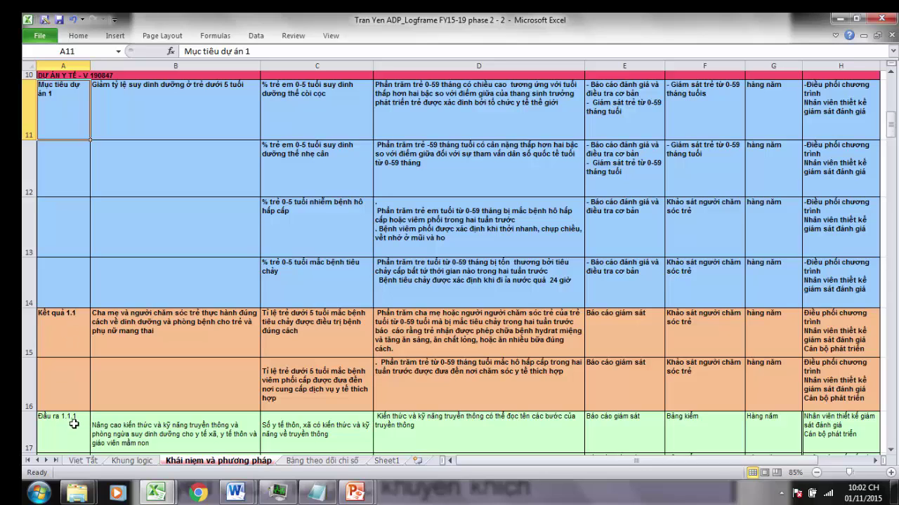
pyautogui.click(66, 344)
pyautogui.scroll(-1, 65, 344)
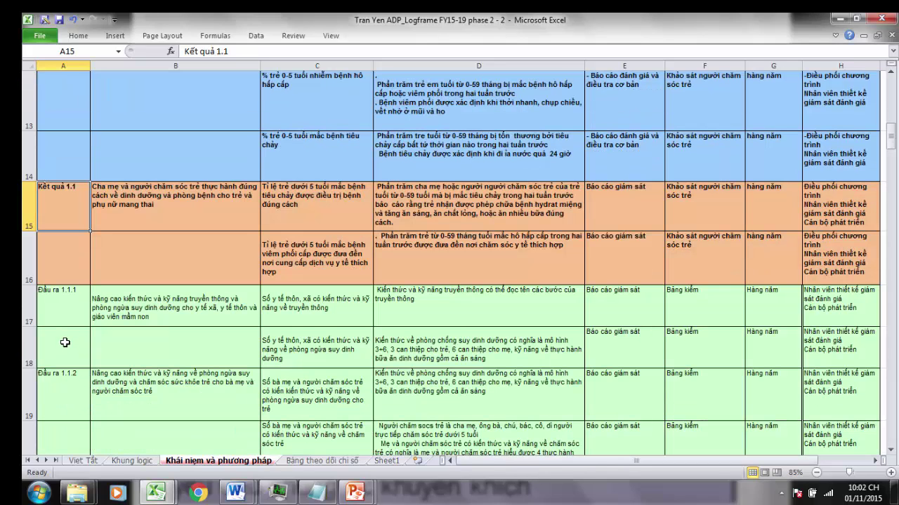
pyautogui.click(77, 297)
pyautogui.keyDown('ctrl'); pyautogui.click(71, 396); pyautogui.keyUp('ctrl')
pyautogui.scroll(-1, 71, 396)
pyautogui.scroll(2, 40, 230)
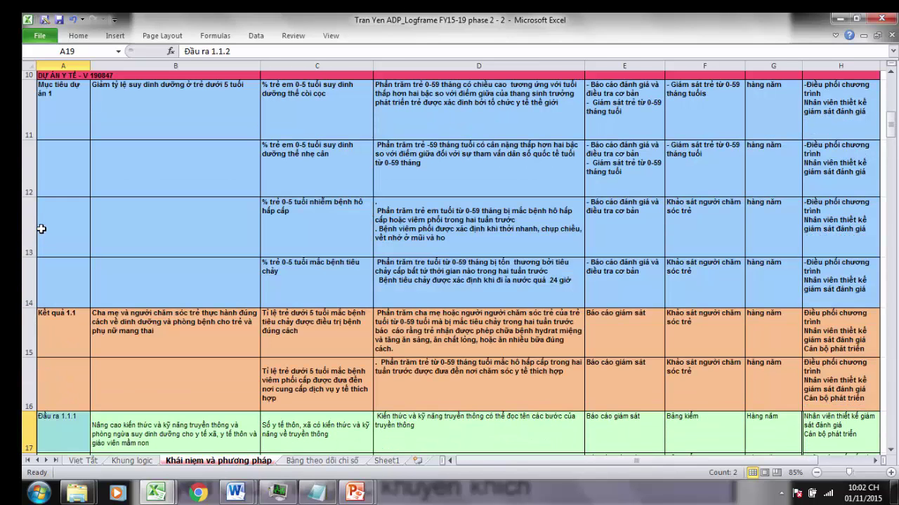
pyautogui.click(72, 339)
pyautogui.scroll(-1, 70, 340)
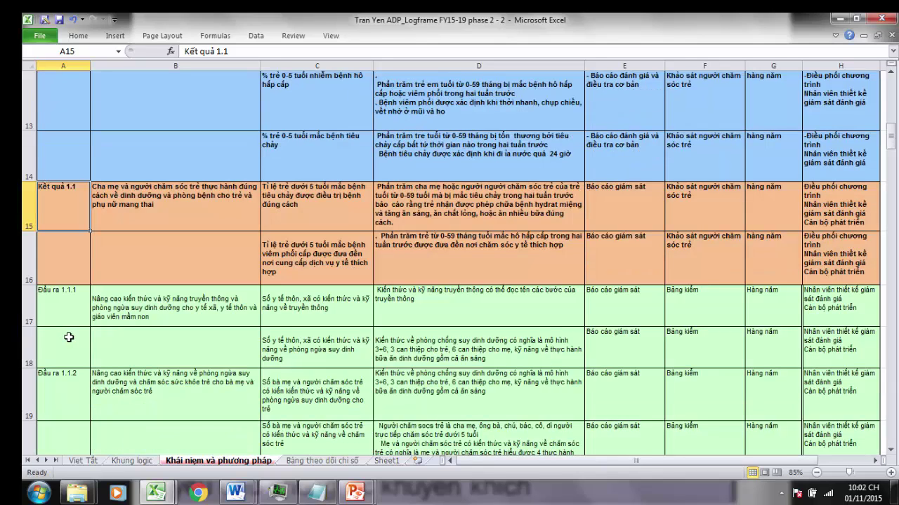
pyautogui.keyDown('ctrl'); pyautogui.scroll(-1, 71, 335); pyautogui.keyUp('ctrl')
pyautogui.scroll(-1, 65, 280)
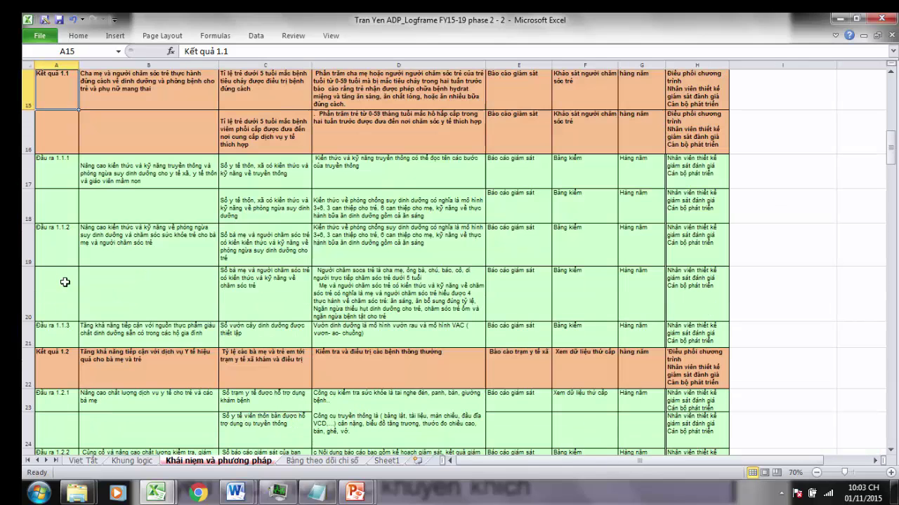
pyautogui.moveTo(67, 181); pyautogui.dragTo(70, 329)
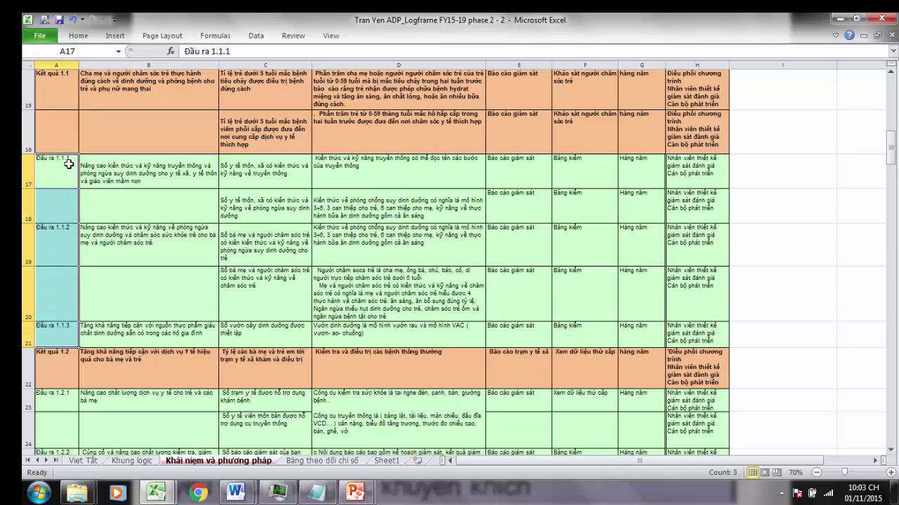
pyautogui.click(66, 335)
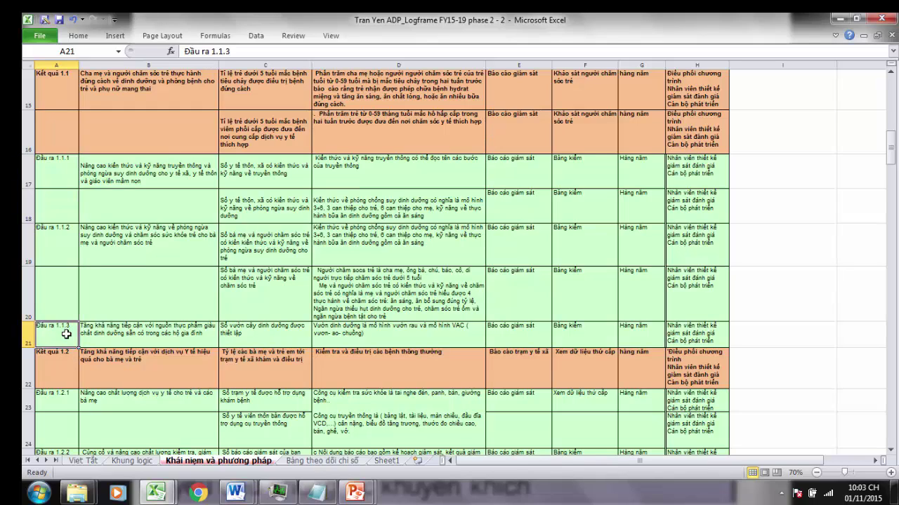
pyautogui.click(65, 87)
pyautogui.click(56, 358)
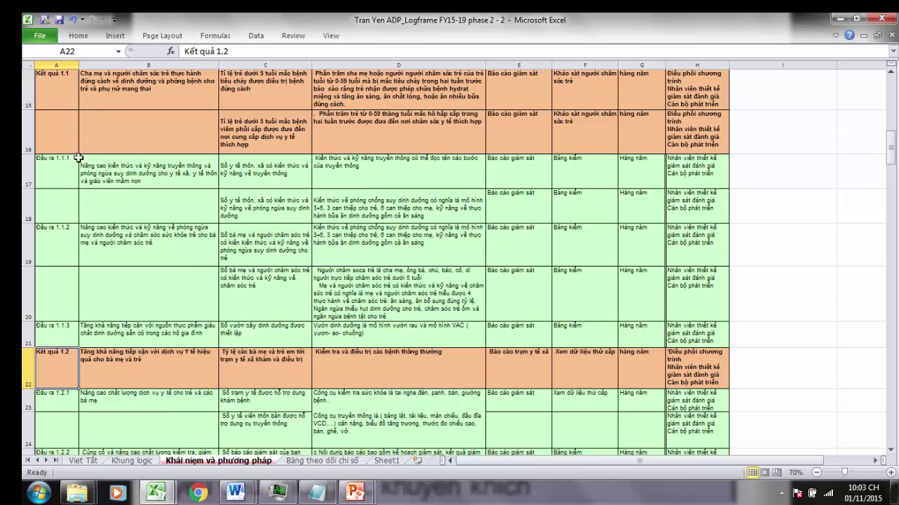
pyautogui.scroll(1, 84, 158)
pyautogui.scroll(2, 52, 216)
pyautogui.click(49, 171)
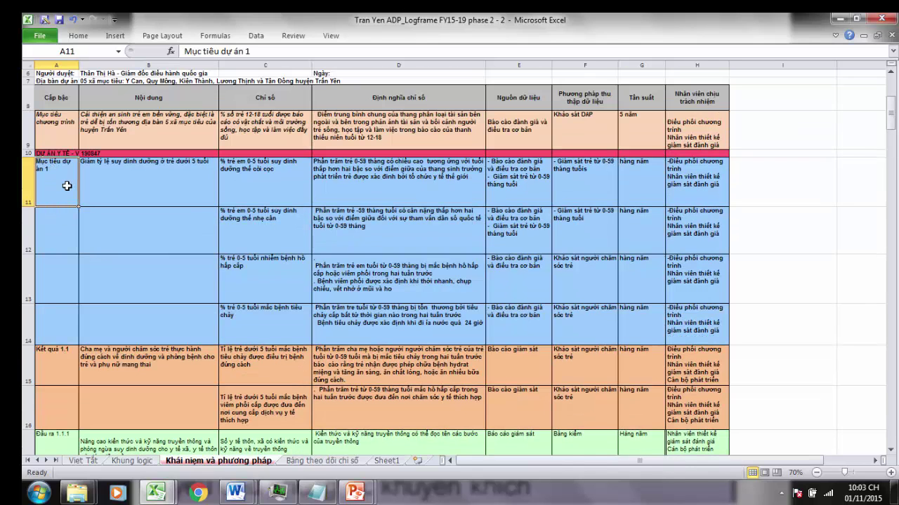
pyautogui.scroll(1, 76, 132)
pyautogui.moveTo(47, 136); pyautogui.dragTo(240, 139)
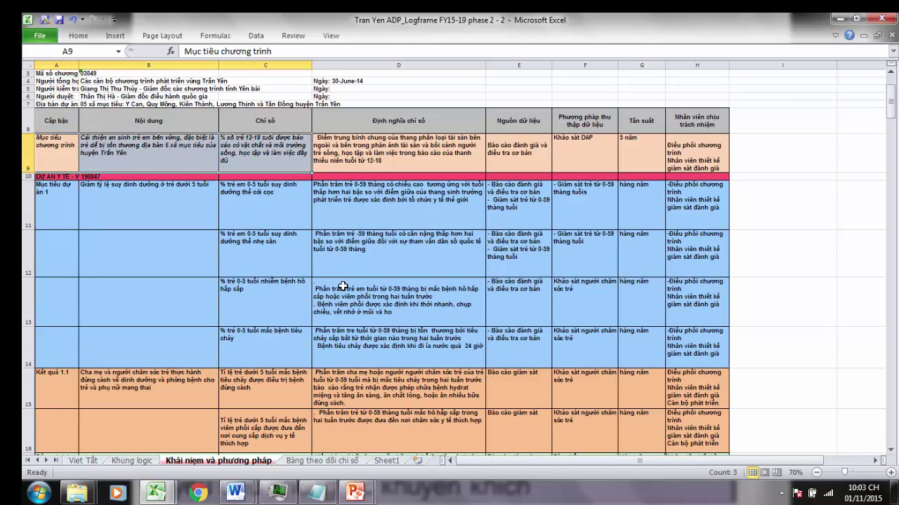
pyautogui.click(781, 495)
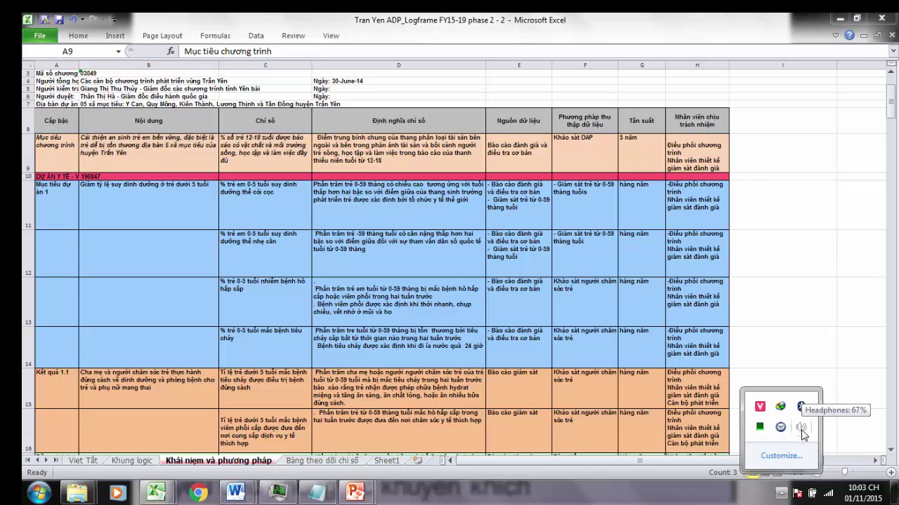
pyautogui.click(378, 146)
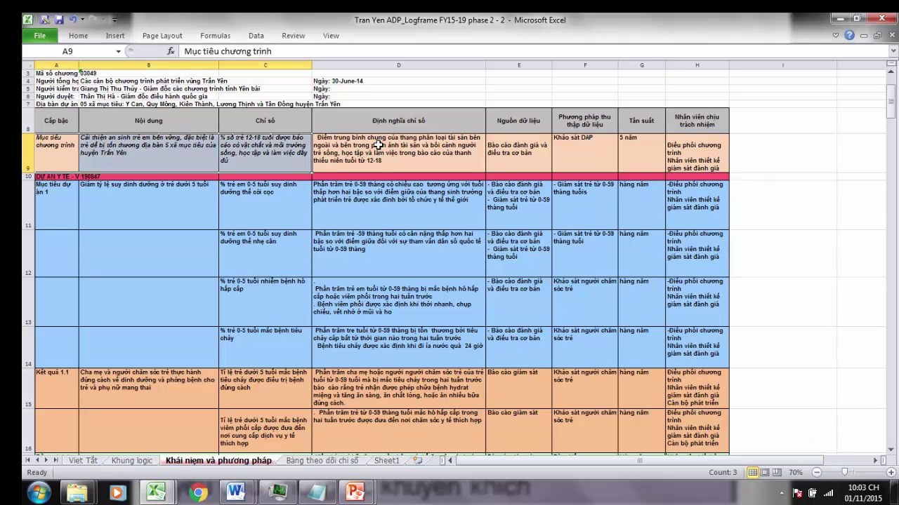
pyautogui.click(378, 145)
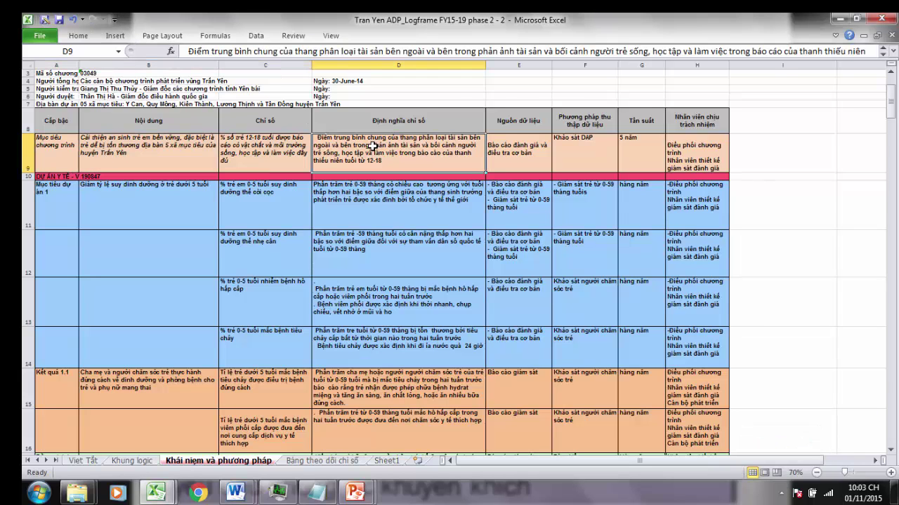
pyautogui.keyDown('ctrl'); pyautogui.scroll(1, 377, 145); pyautogui.keyUp('ctrl')
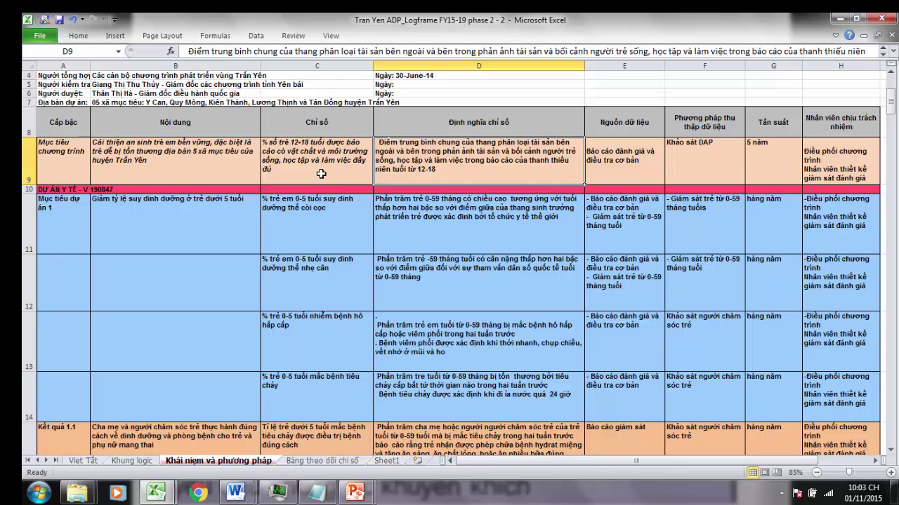
pyautogui.click(781, 496)
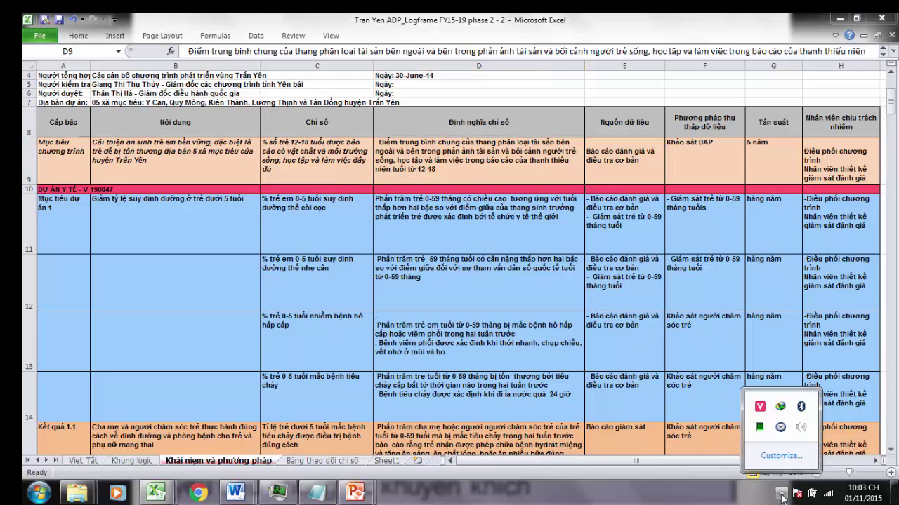
pyautogui.click(456, 143)
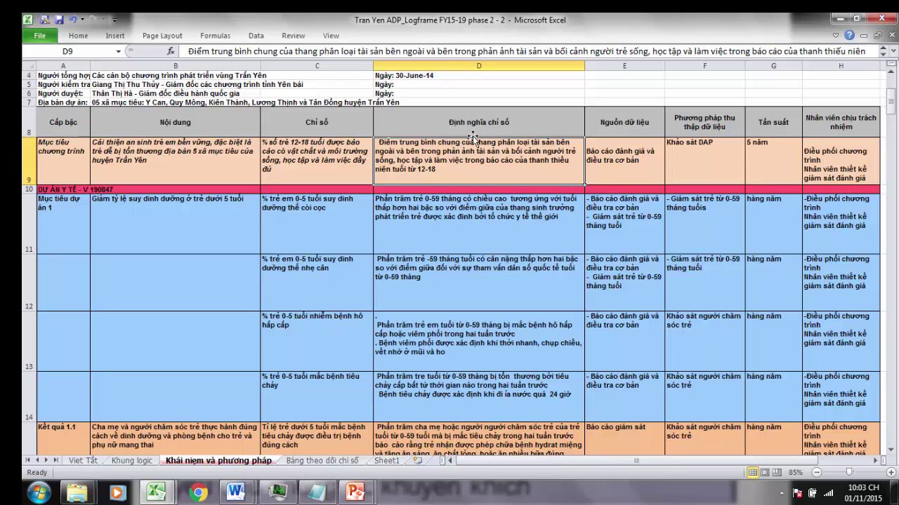
pyautogui.click(325, 463)
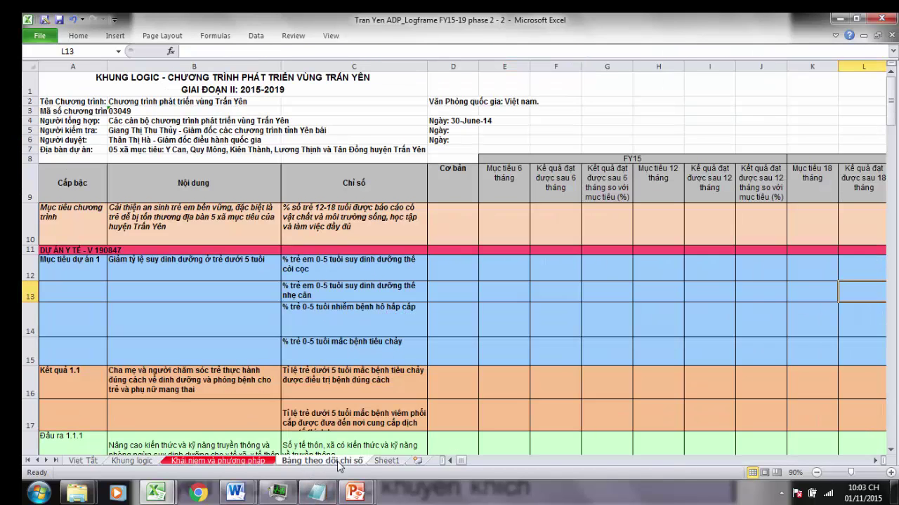
pyautogui.click(267, 463)
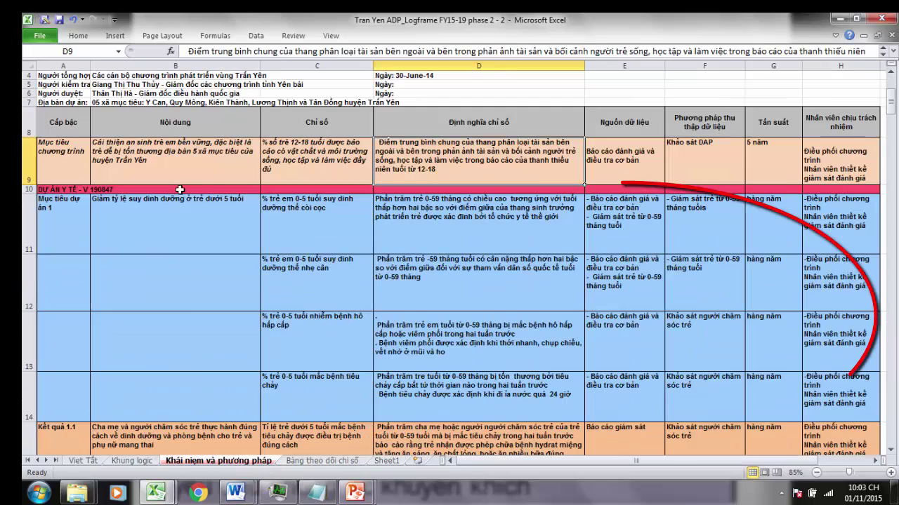
pyautogui.moveTo(306, 172); pyautogui.dragTo(105, 376)
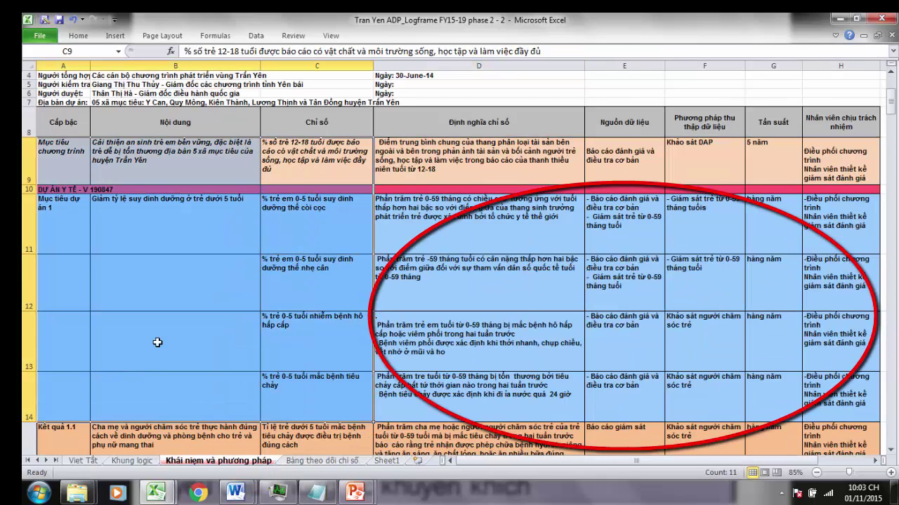
# Step: On Bảng theo dõi chỉ số, replace the D9 header Cơ bản with 'Số liệu ban đầu'
pyautogui.click(322, 461)
pyautogui.click(449, 184)
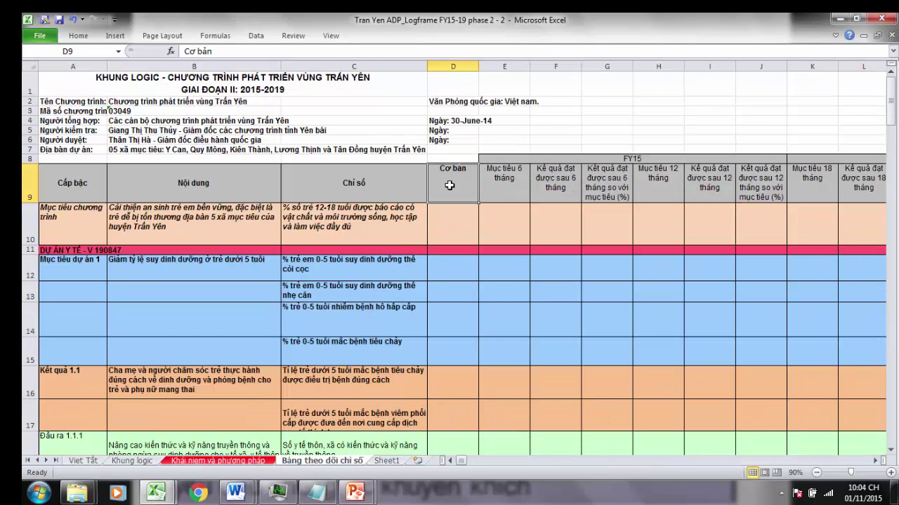
pyautogui.write('So')
pyautogui.write(' liệu ban đầu')
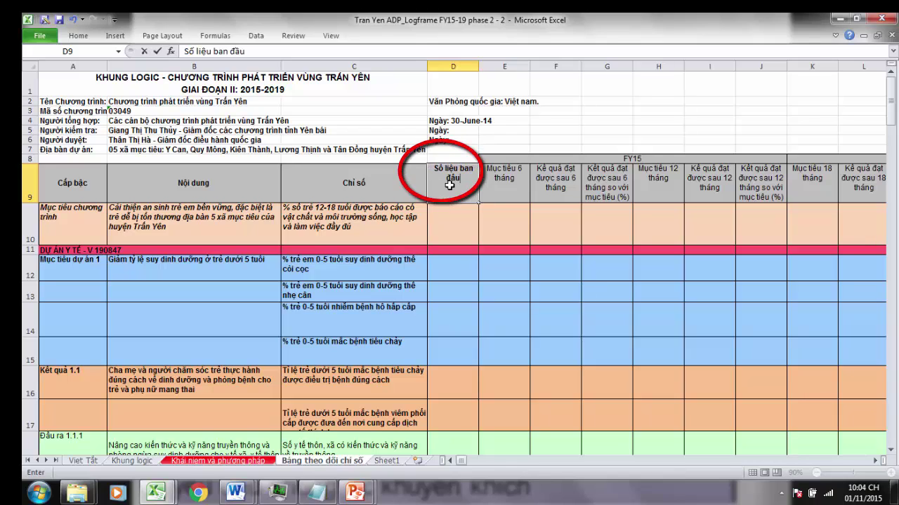
pyautogui.click(457, 212)
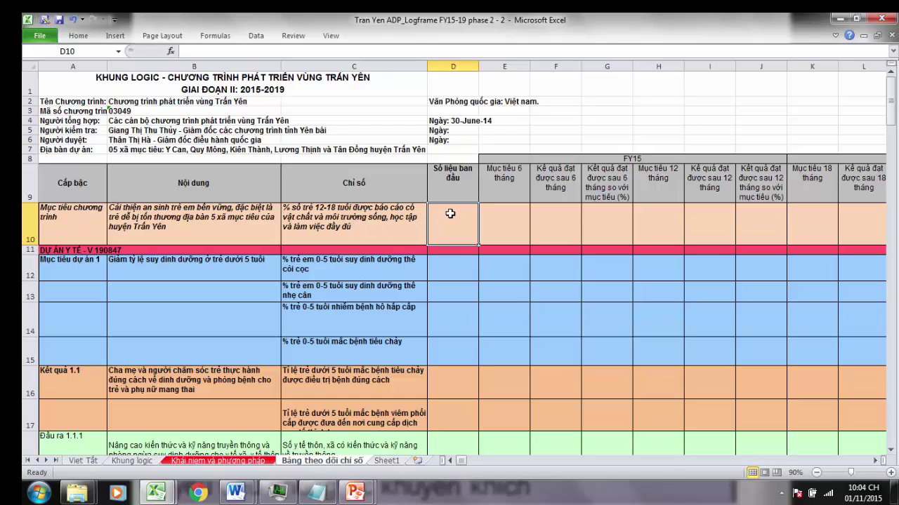
# Step: Enter 22% as the stunting row's baseline
pyautogui.click(363, 274)
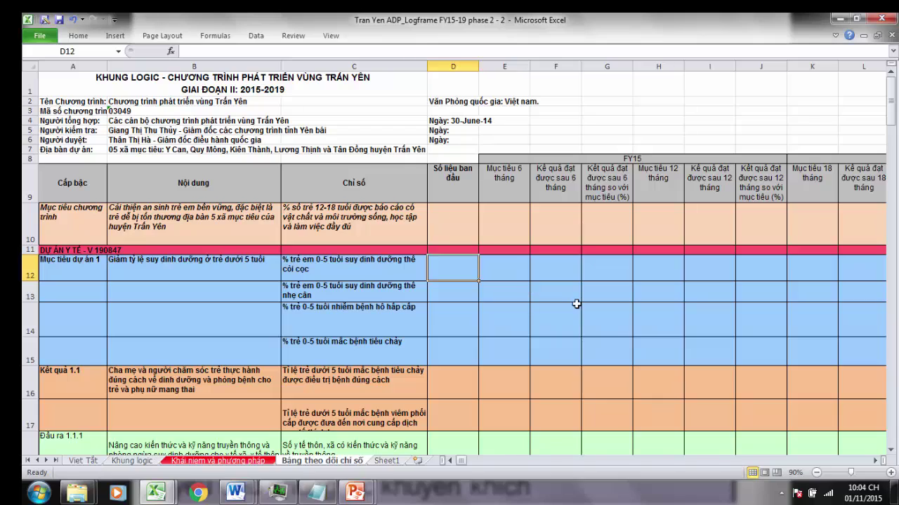
pyautogui.write('22%')
pyautogui.press('Tab')
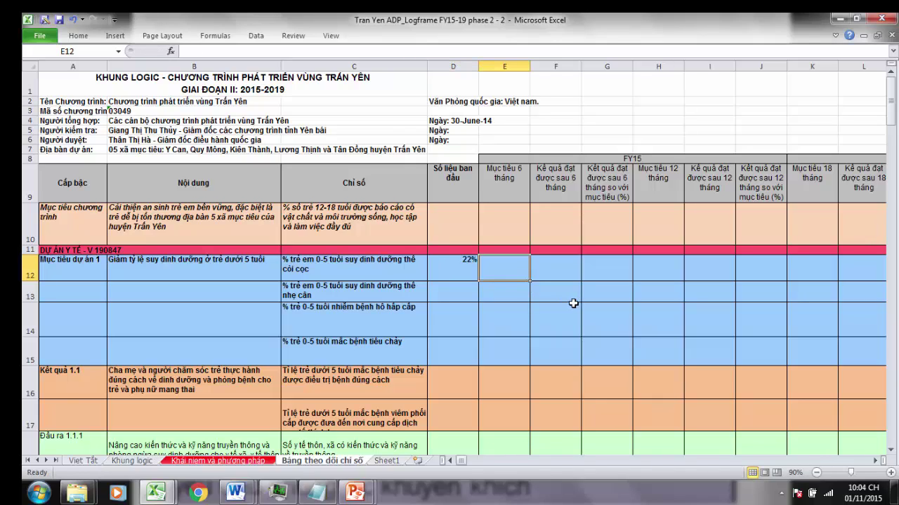
# Step: Enter stunting targets 22, 21 and 19 for the 6, 12 and 18 months
pyautogui.click(626, 160)
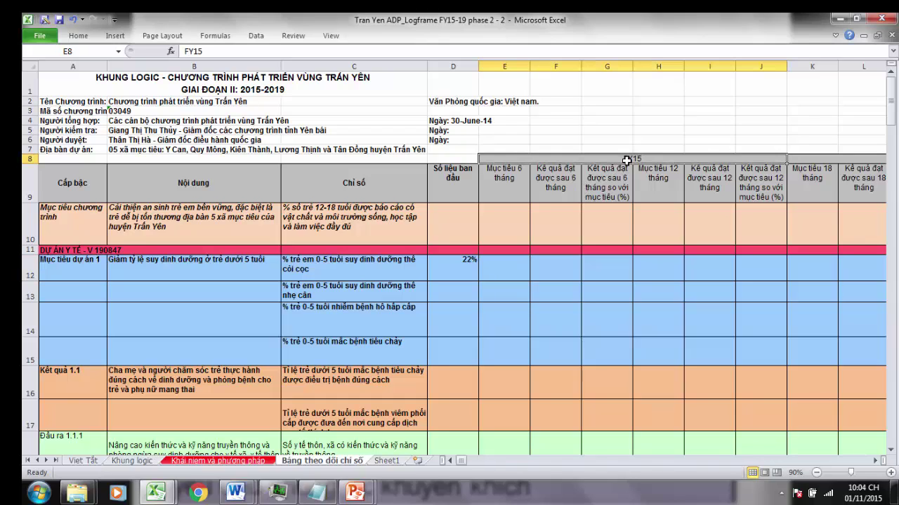
pyautogui.click(501, 268)
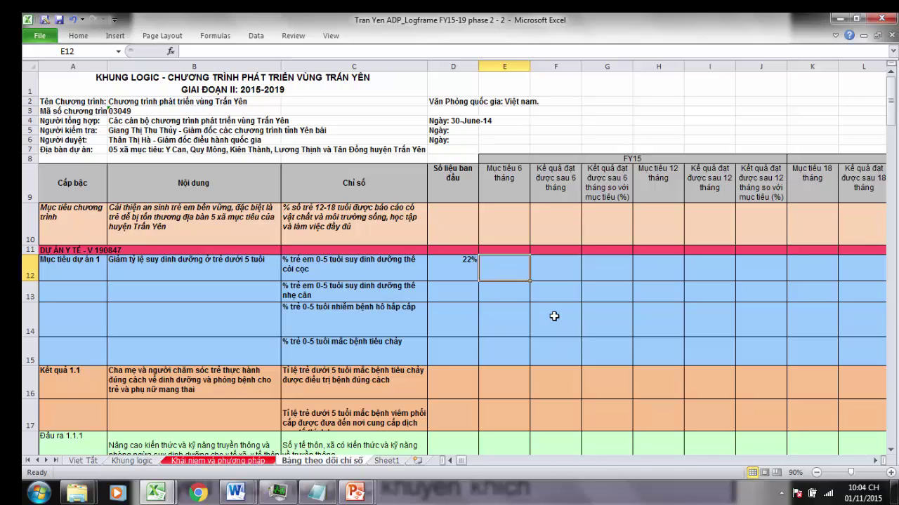
pyautogui.write('22')
pyautogui.press('Tab')
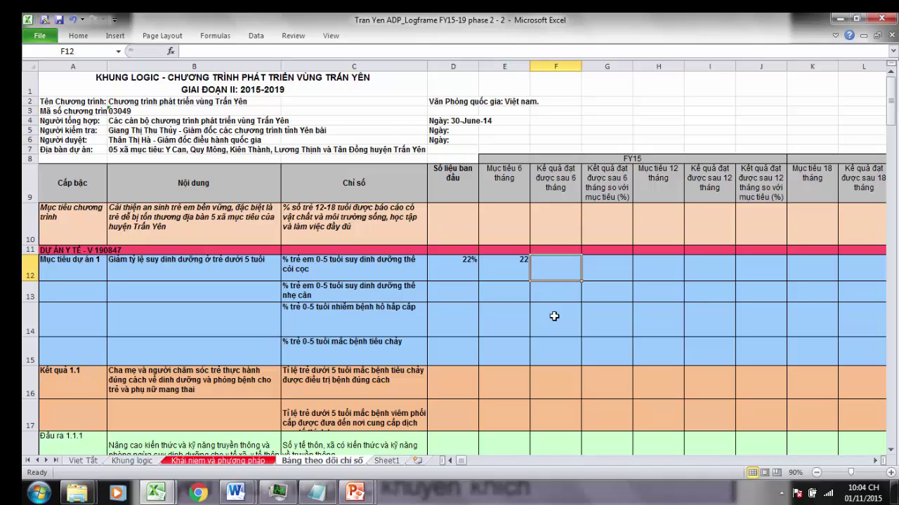
pyautogui.click(646, 258)
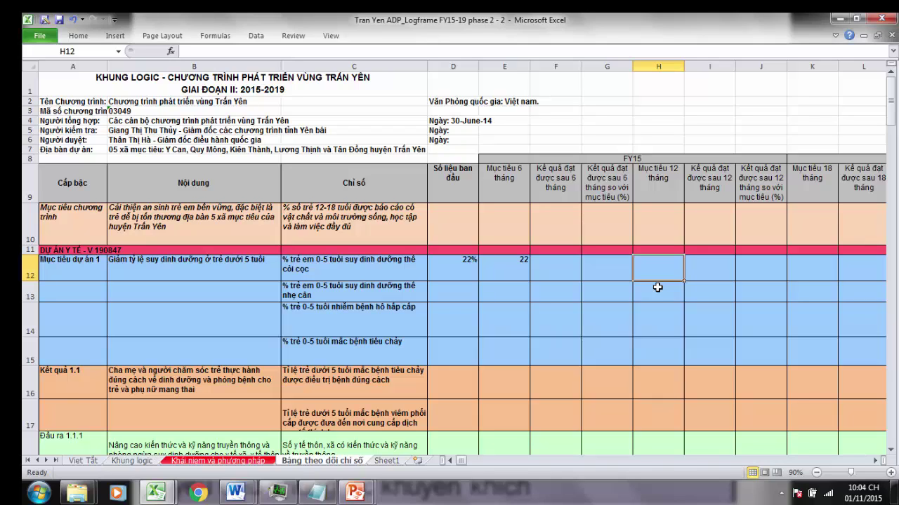
pyautogui.write('21')
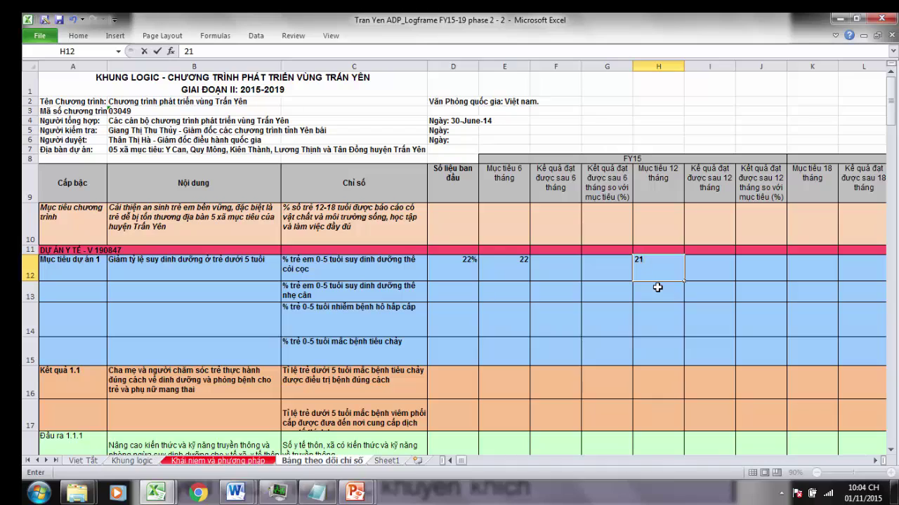
pyautogui.press('Tab')
pyautogui.press('Tab')
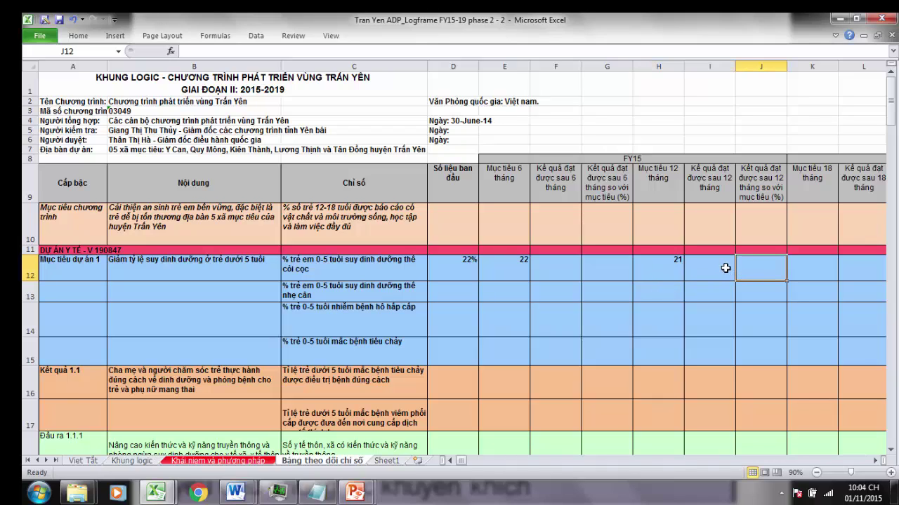
pyautogui.click(805, 261)
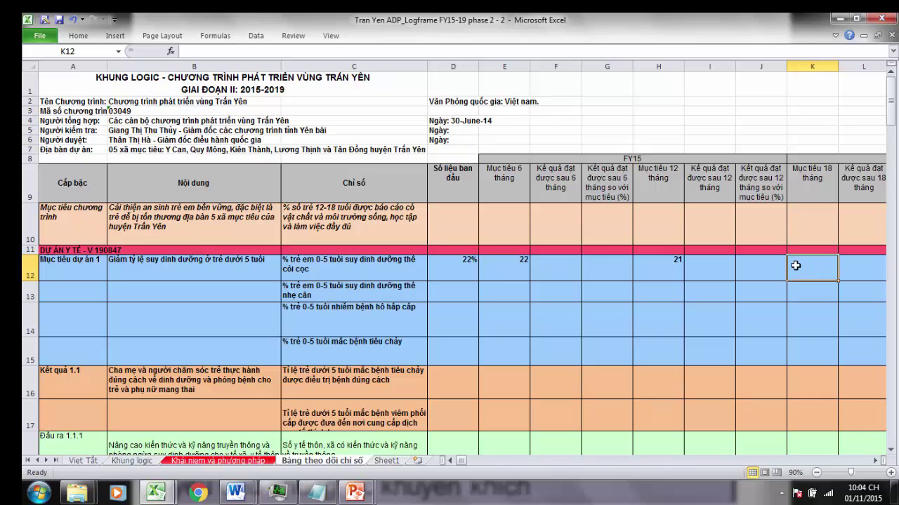
pyautogui.write('19')
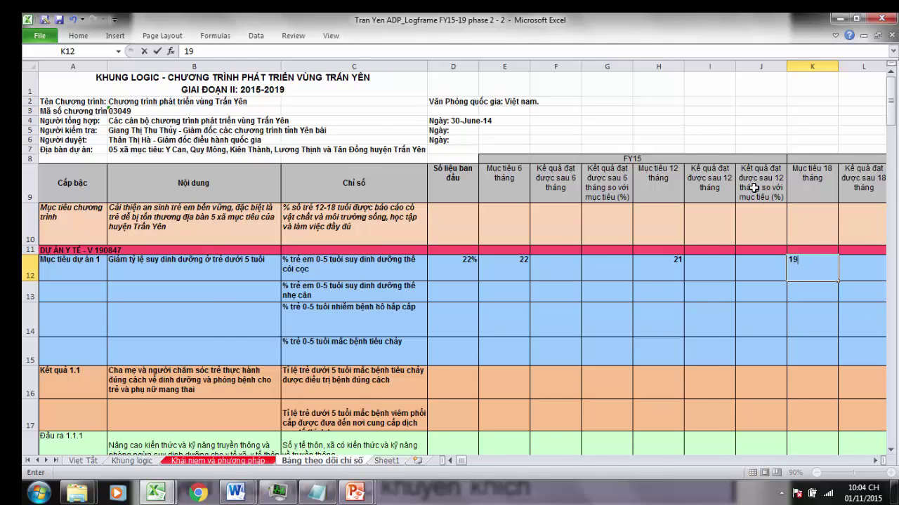
pyautogui.press('Tab')
pyautogui.press('Tab')
pyautogui.press('Tab')
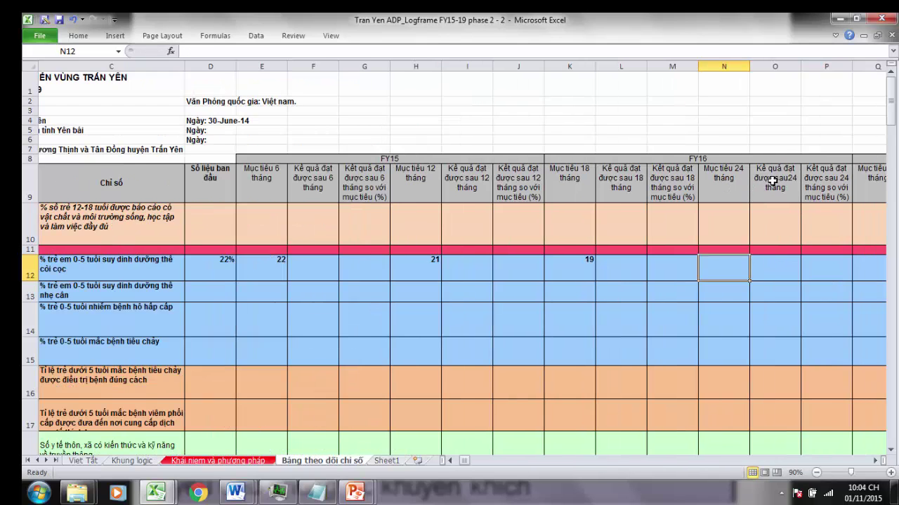
# Step: Highlight the 6-, 12- and 18-month target headings beside the value 22, then clear the selection
pyautogui.click(266, 268)
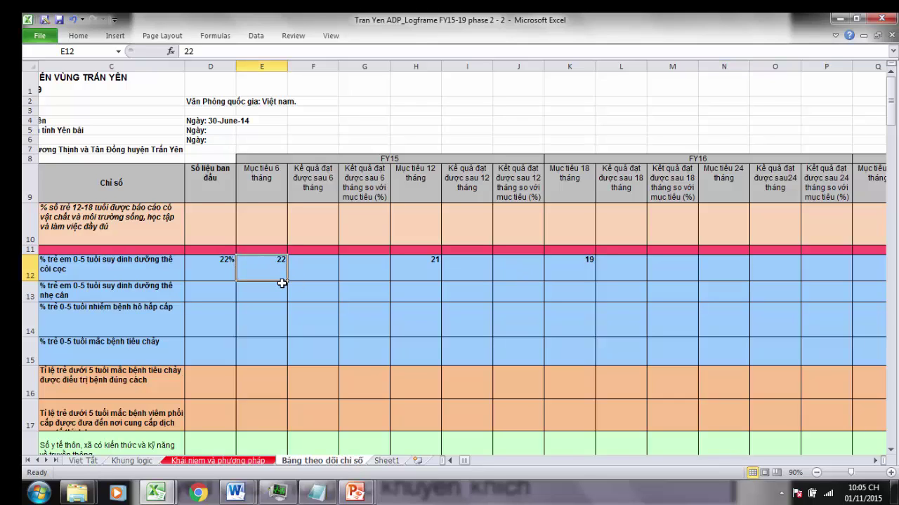
pyautogui.keyDown('ctrl'); pyautogui.click(266, 186); pyautogui.keyUp('ctrl')
pyautogui.keyDown('ctrl'); pyautogui.click(426, 187); pyautogui.keyUp('ctrl')
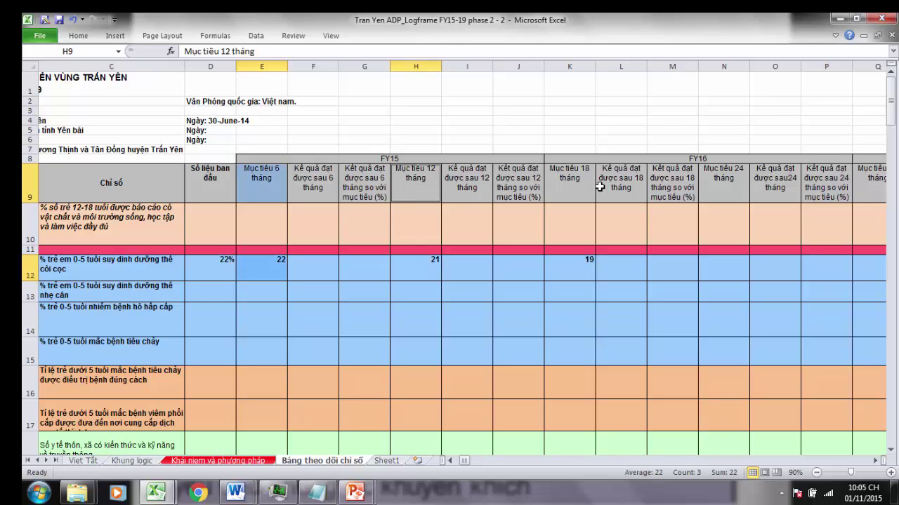
pyautogui.keyDown('ctrl'); pyautogui.click(576, 185); pyautogui.keyUp('ctrl')
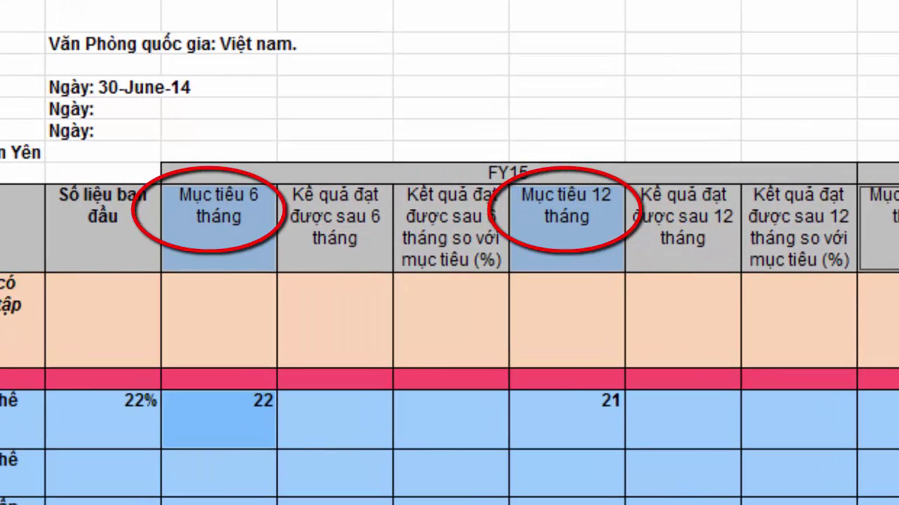
pyautogui.click(878, 173)
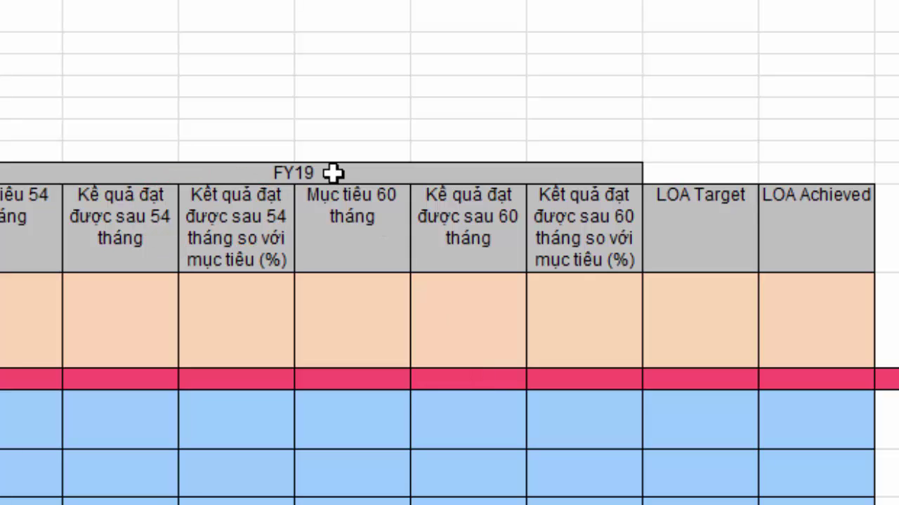
# Step: Enter 9 as the stunting row's FY19 60-month target
pyautogui.click(331, 174)
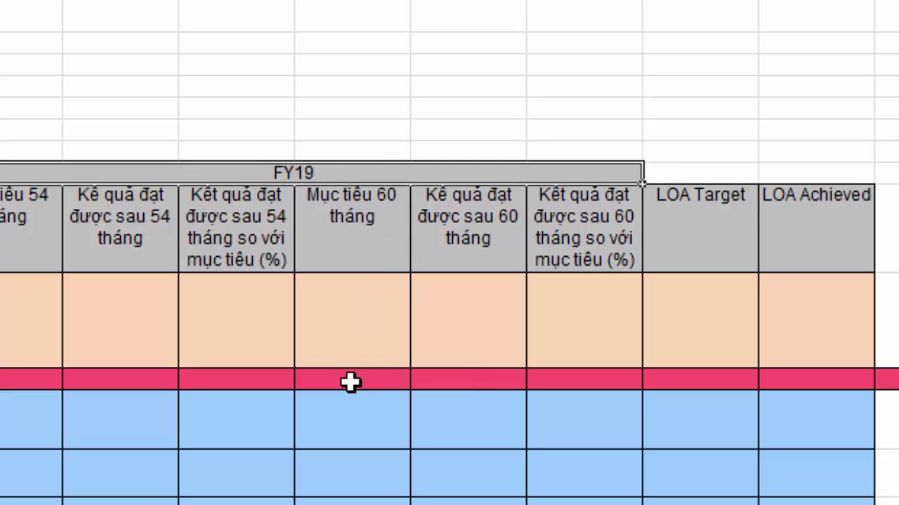
pyautogui.click(358, 411)
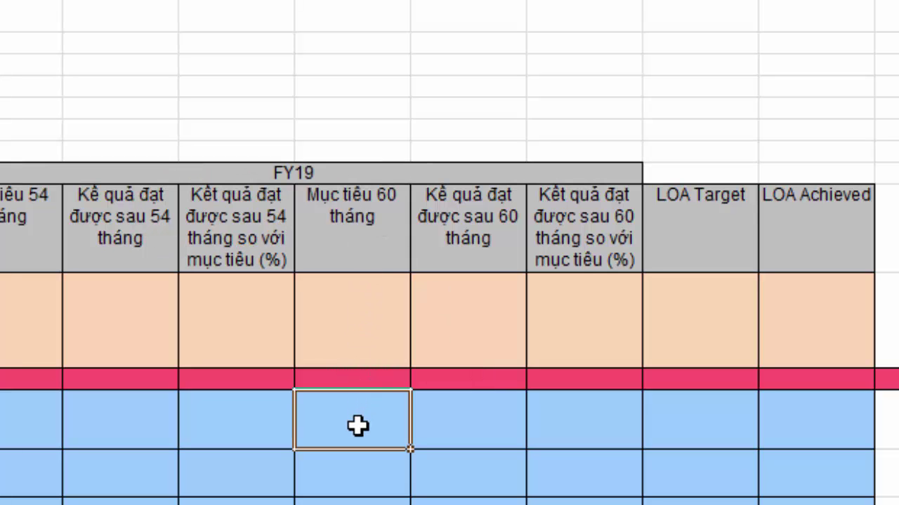
pyautogui.write('9')
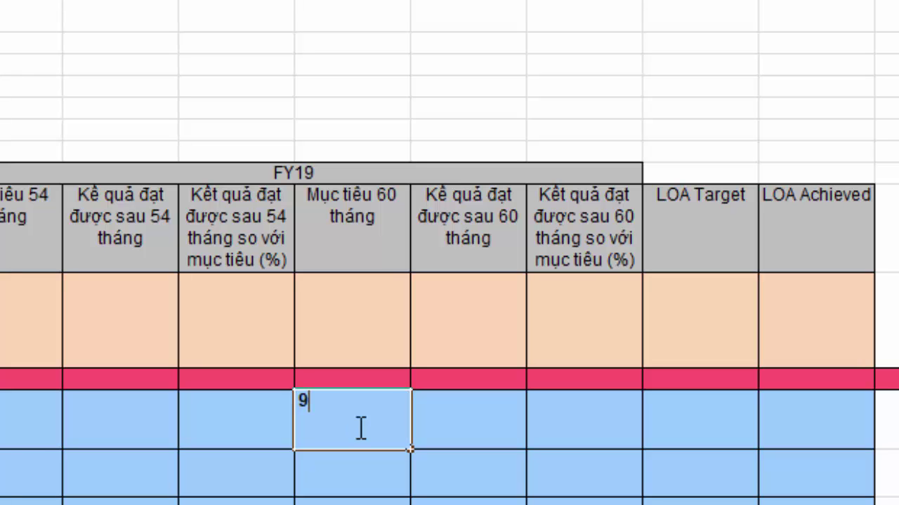
pyautogui.press('Return')
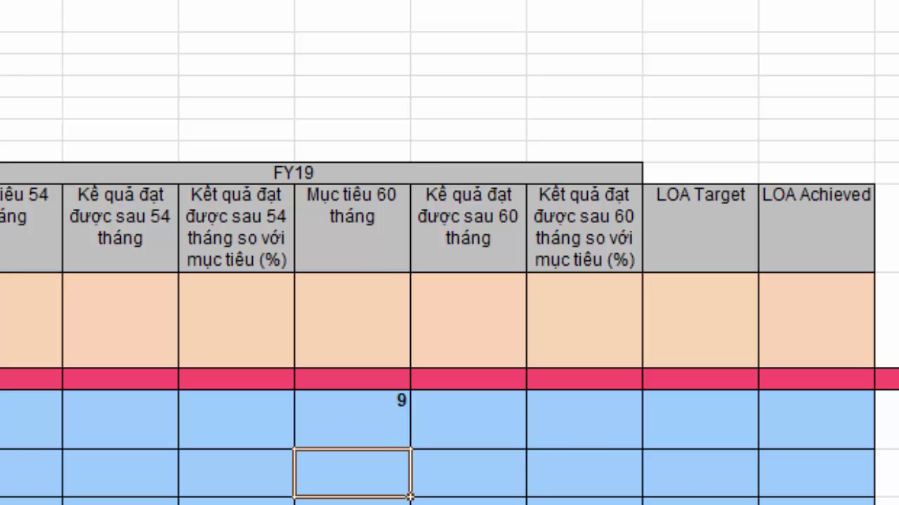
pyautogui.hscroll(-15, 449, 316)
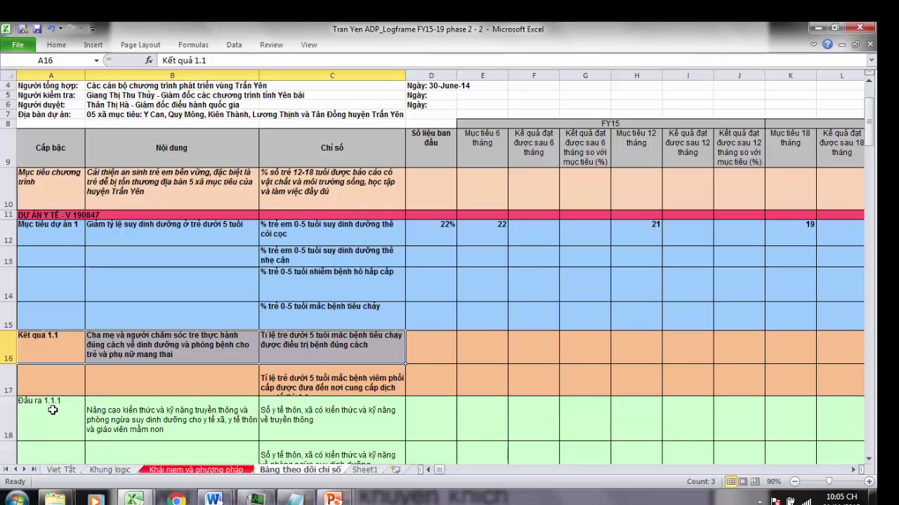
# Step: Look over the Kết quả 1.1 and Đầu ra 1.1.1 rows and their 6- and 12-month targets
pyautogui.moveTo(54, 405); pyautogui.dragTo(365, 404)
pyautogui.moveTo(53, 347); pyautogui.dragTo(325, 406)
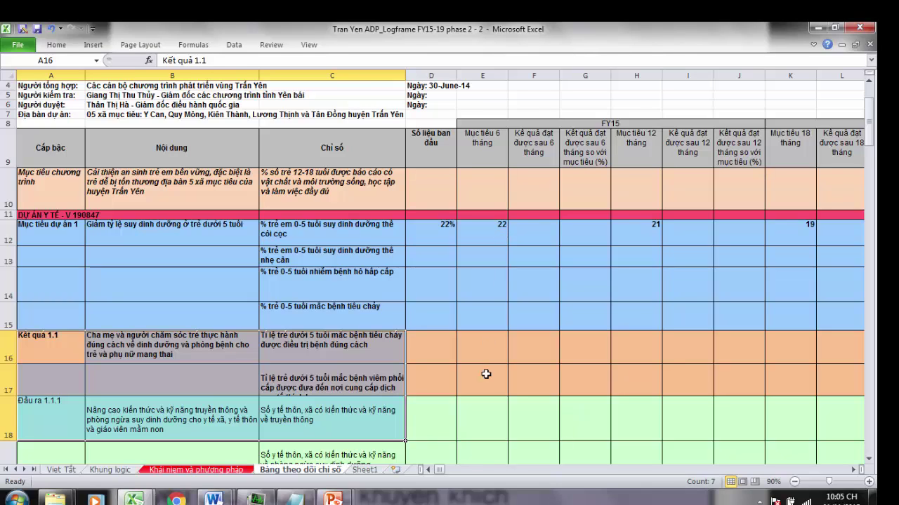
pyautogui.click(489, 347)
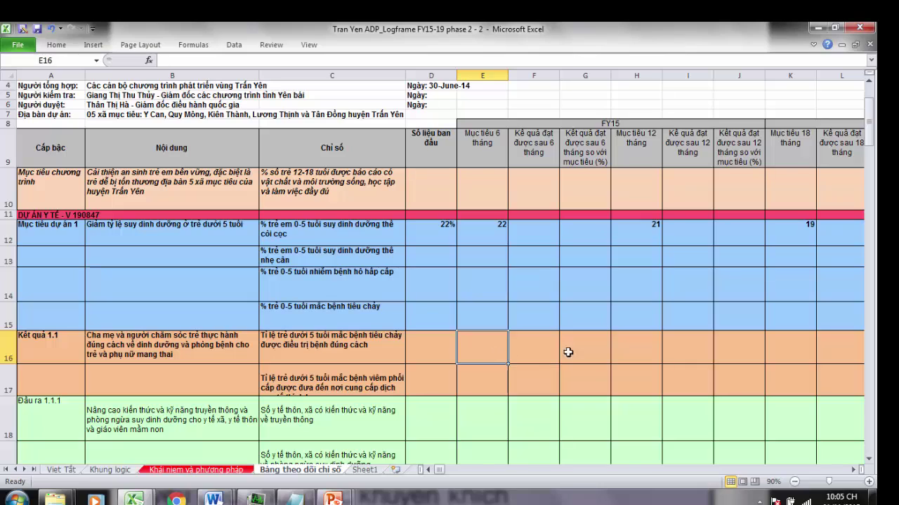
pyautogui.click(631, 355)
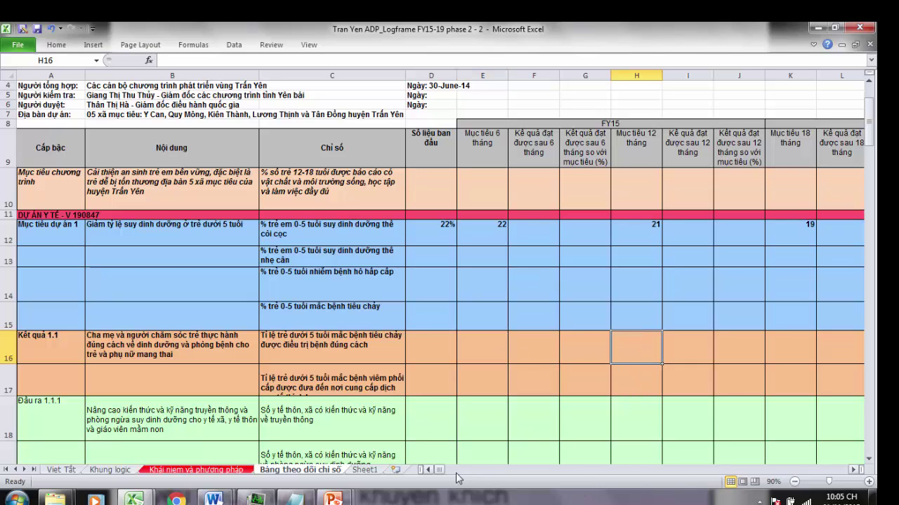
# Step: Recheck the stunting row's baseline through 12-month entries and the FY15 headings on Bảng theo dõi chỉ số
pyautogui.click(365, 470)
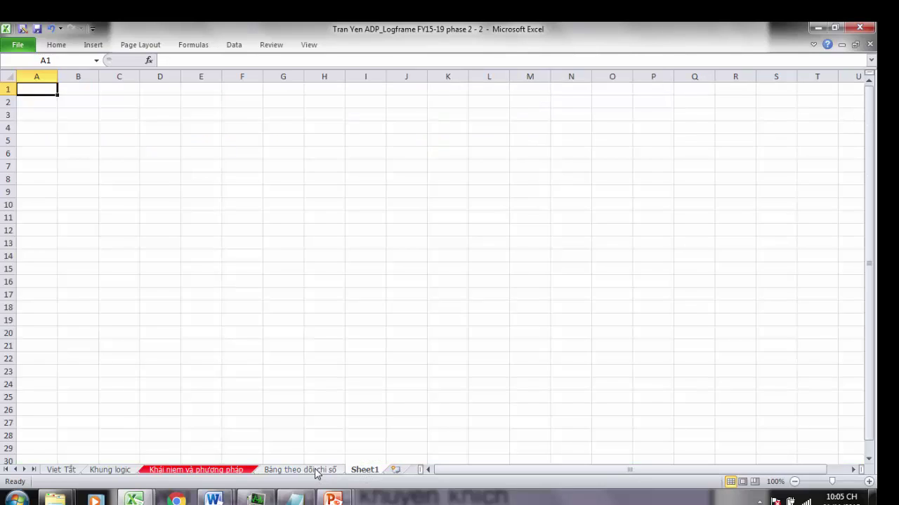
pyautogui.click(316, 470)
pyautogui.moveTo(442, 236); pyautogui.dragTo(619, 239)
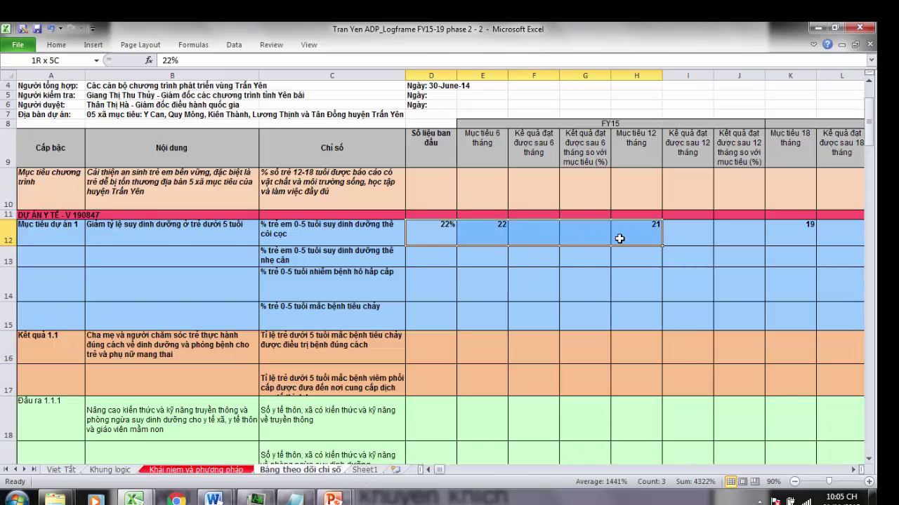
pyautogui.moveTo(434, 235)
pyautogui.mouseDown()
pyautogui.moveTo(641, 231)
pyautogui.moveTo(443, 234)
pyautogui.mouseUp()
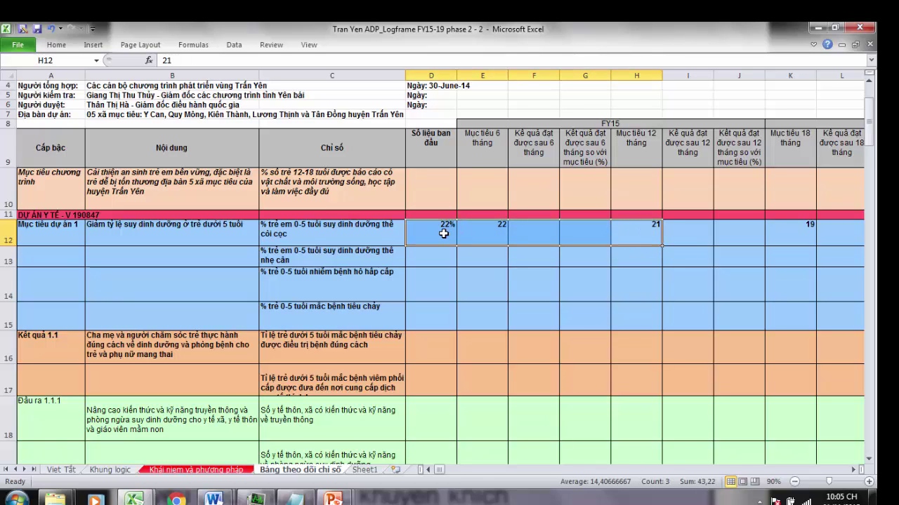
pyautogui.click(583, 124)
pyautogui.moveTo(758, 128); pyautogui.dragTo(853, 161)
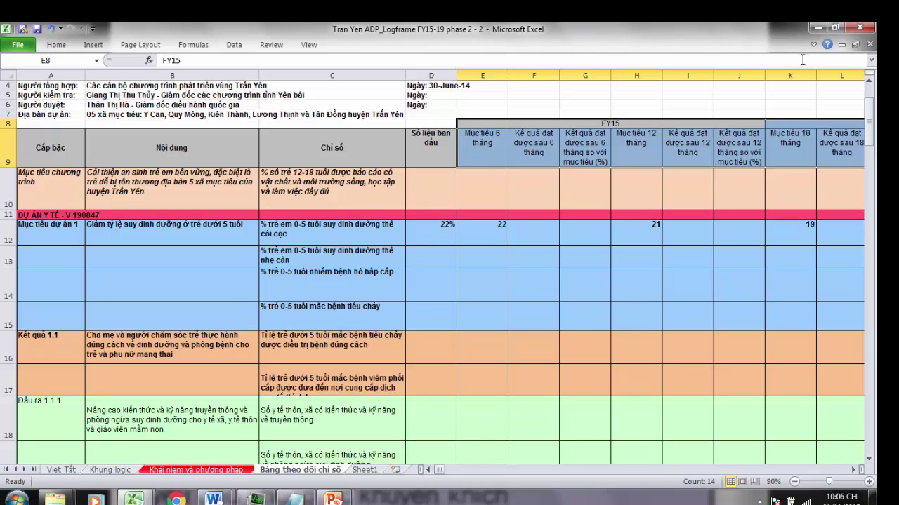
# Step: Save and close the logframe workbook, then bring the PowerPoint slide show to the front
pyautogui.click(859, 27)
pyautogui.click(416, 278)
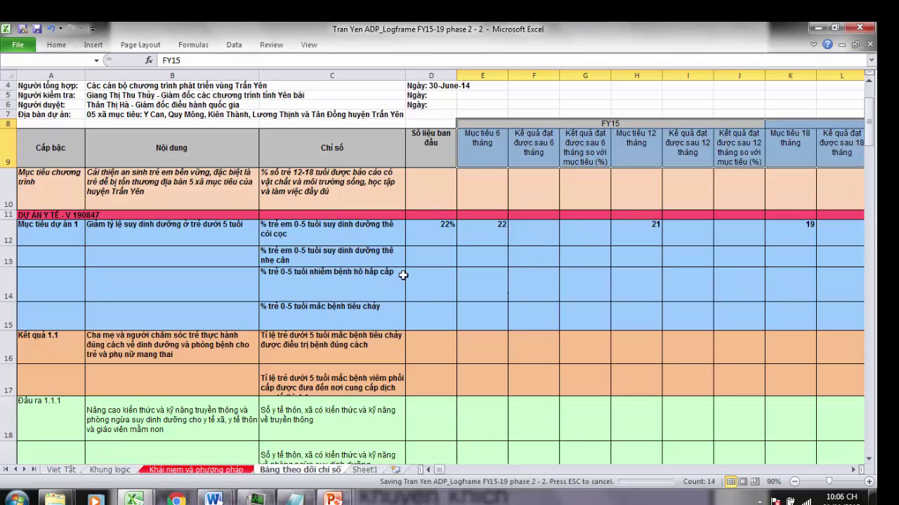
pyautogui.moveTo(336, 500)
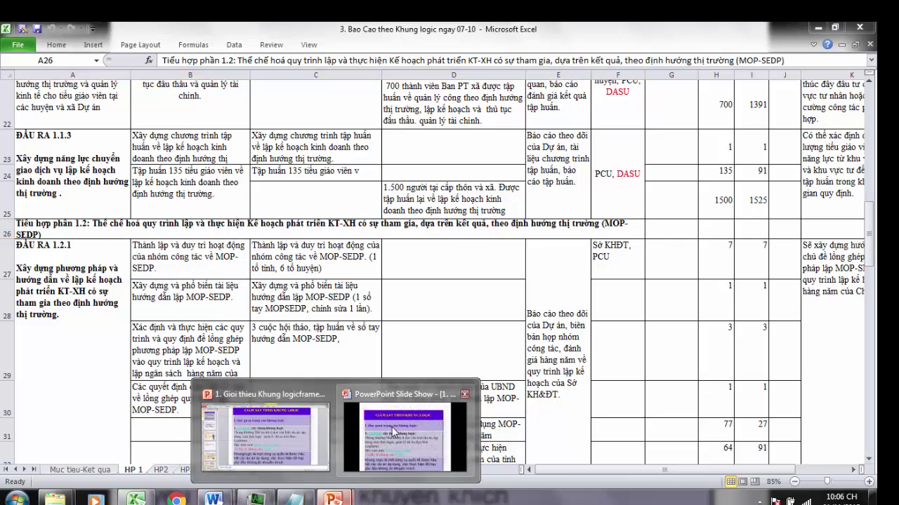
pyautogui.click(392, 427)
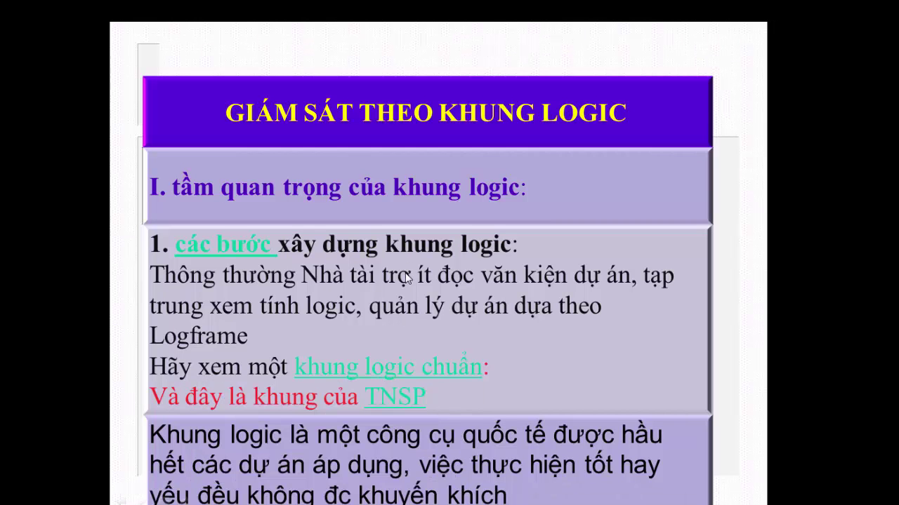
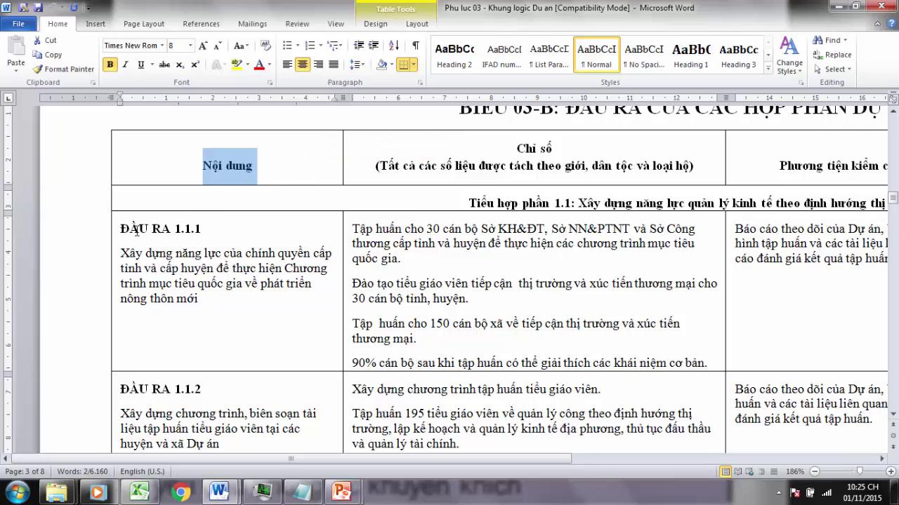
pyautogui.moveTo(120, 229); pyautogui.dragTo(208, 237)
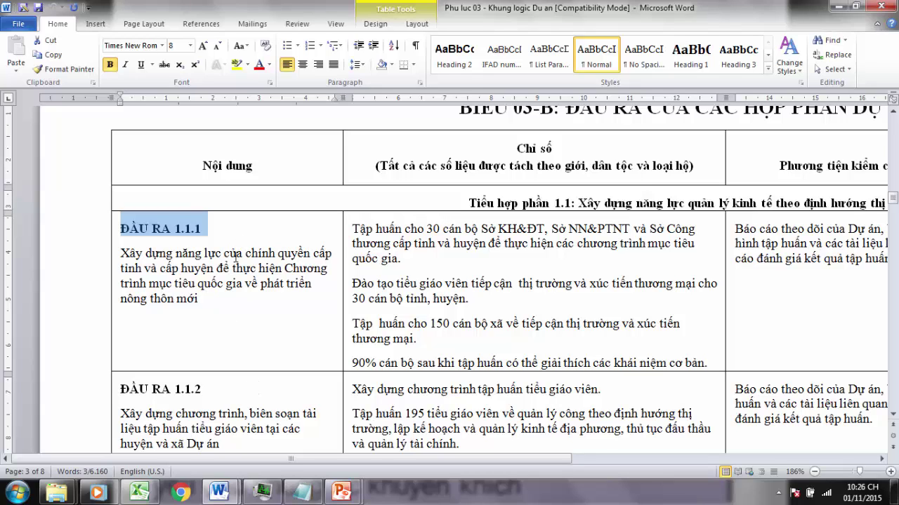
pyautogui.moveTo(226, 255); pyautogui.dragTo(278, 283)
pyautogui.click(547, 258)
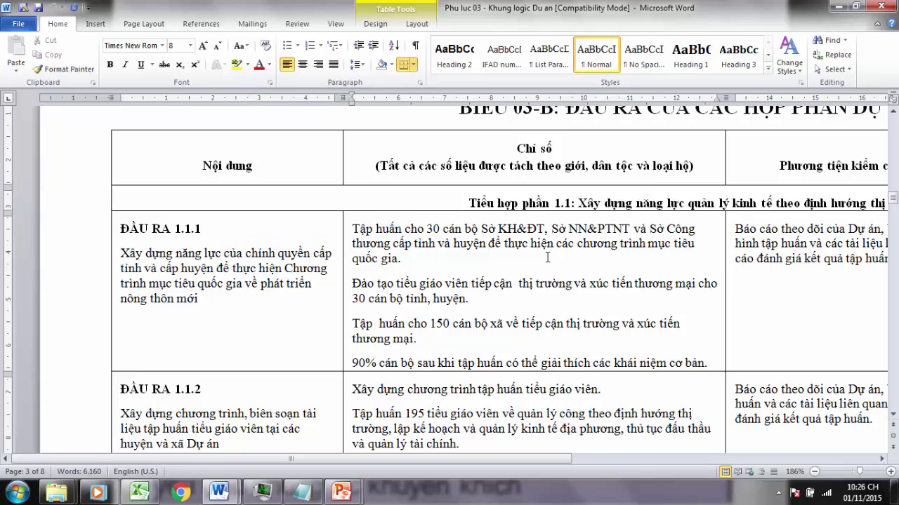
pyautogui.moveTo(521, 144); pyautogui.dragTo(585, 167)
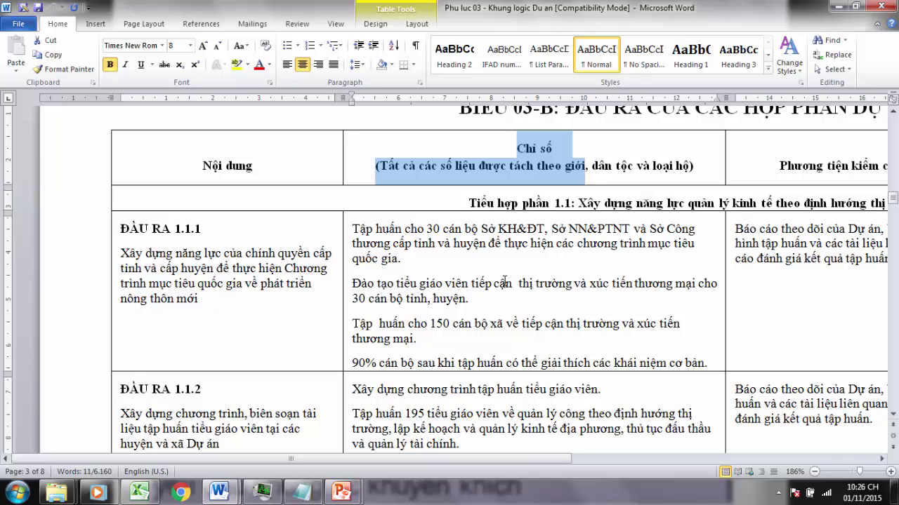
pyautogui.scroll(-5, 494, 284)
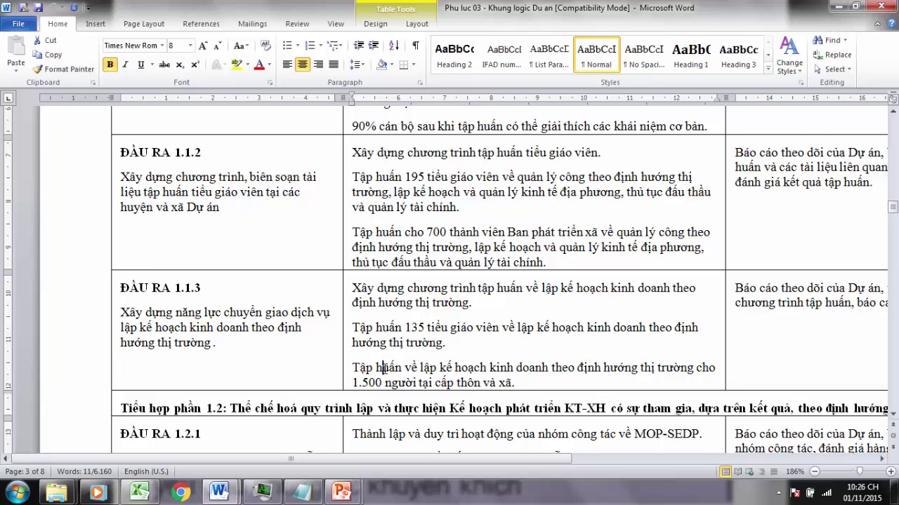
pyautogui.moveTo(376, 366); pyautogui.dragTo(480, 383)
pyautogui.scroll(3, 449, 241)
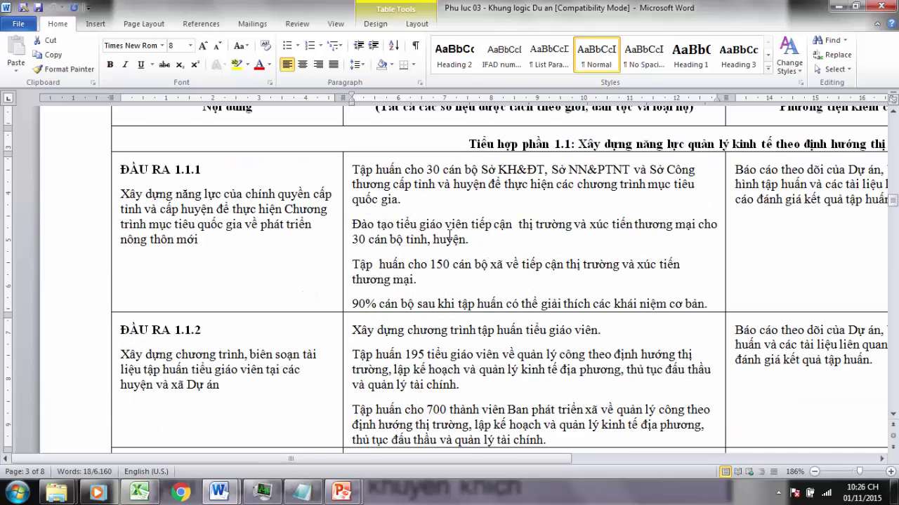
pyautogui.scroll(-5, 450, 235)
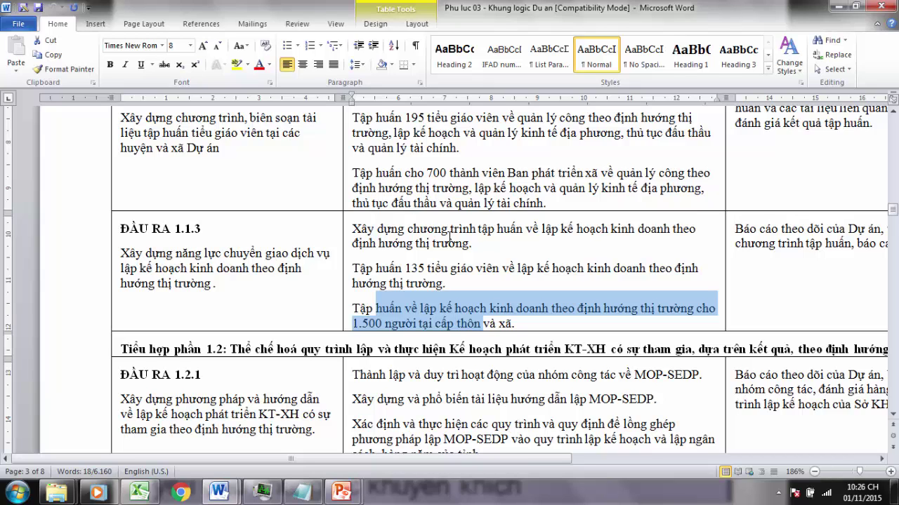
pyautogui.click(401, 309)
pyautogui.click(350, 310)
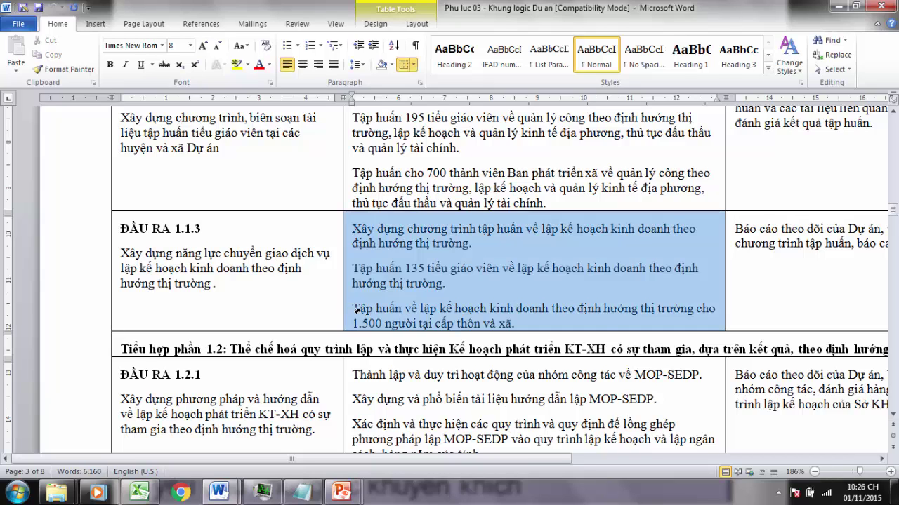
pyautogui.click(377, 314)
pyautogui.tripleClick(358, 310)
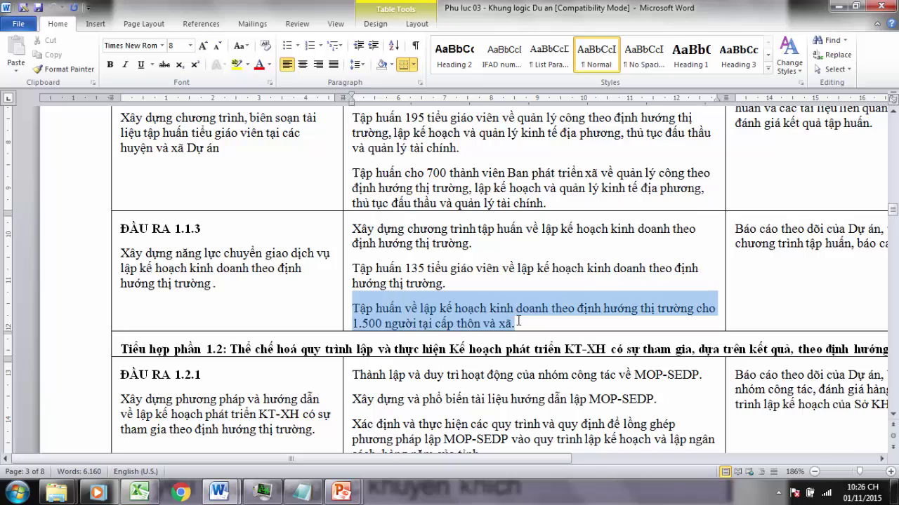
pyautogui.scroll(5, 393, 235)
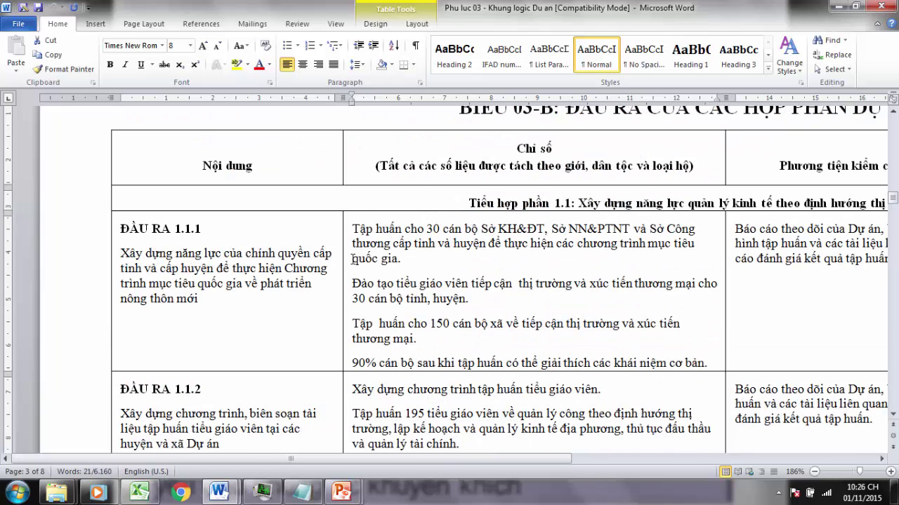
pyautogui.moveTo(426, 228); pyautogui.dragTo(464, 300)
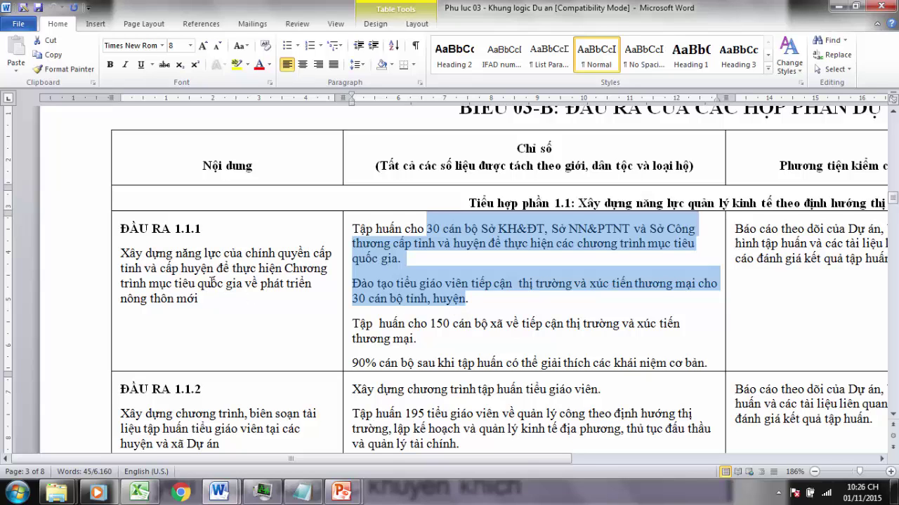
pyautogui.moveTo(171, 230); pyautogui.dragTo(210, 270)
pyautogui.moveTo(466, 229); pyautogui.dragTo(470, 351)
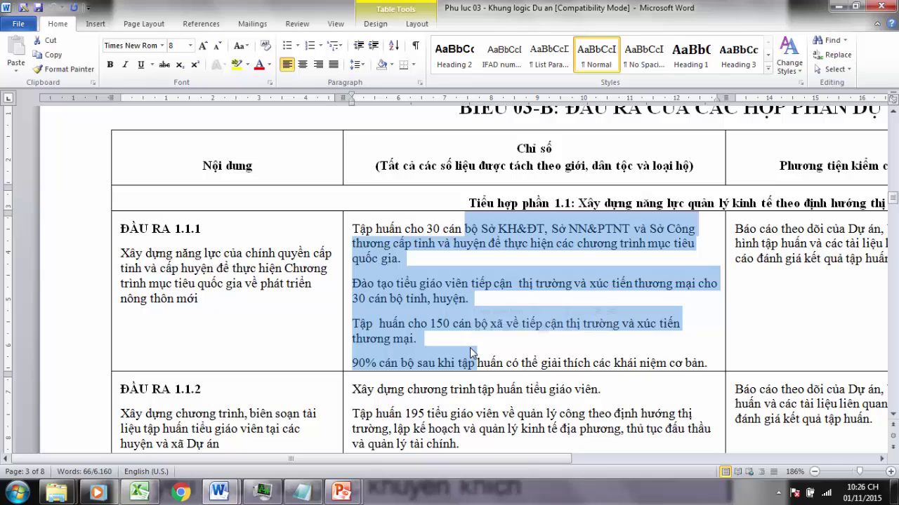
pyautogui.moveTo(191, 254); pyautogui.dragTo(196, 284)
pyautogui.moveTo(443, 229); pyautogui.dragTo(428, 338)
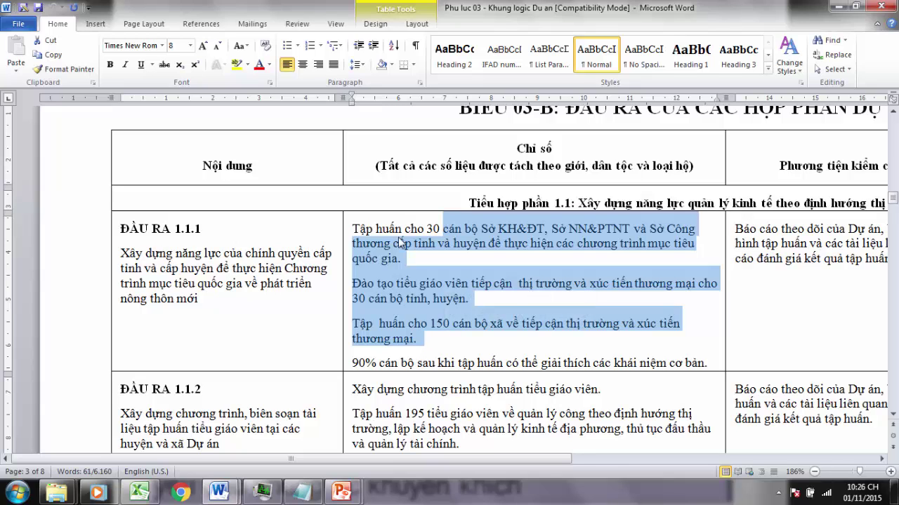
pyautogui.moveTo(413, 229); pyautogui.dragTo(457, 345)
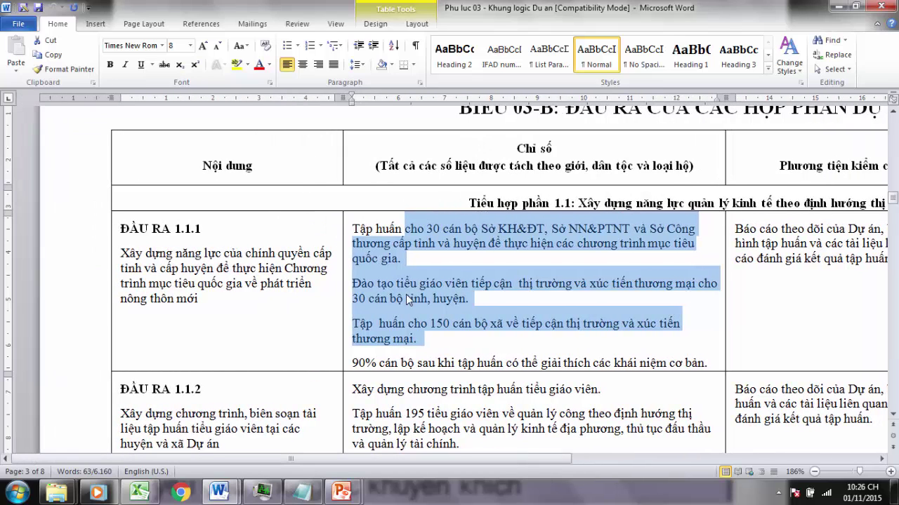
pyautogui.click(406, 298)
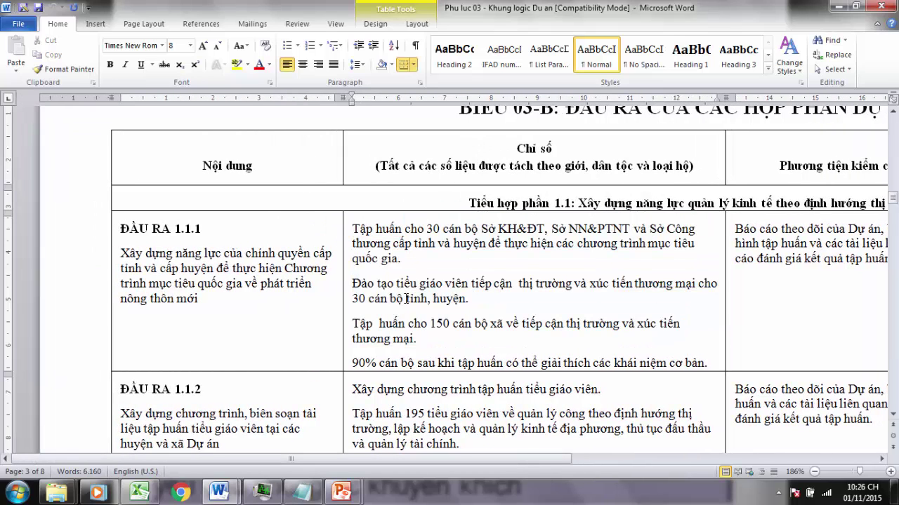
pyautogui.moveTo(413, 461); pyautogui.dragTo(610, 464)
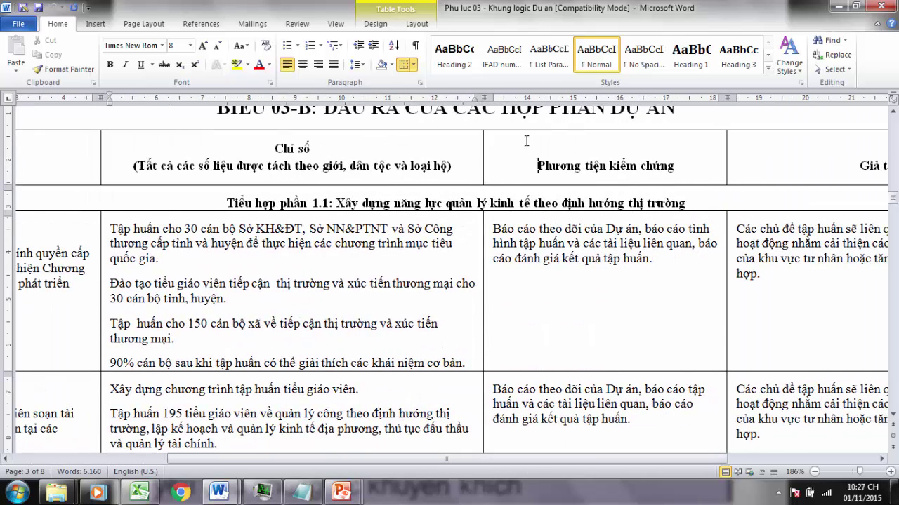
# Step: In the outputs table, mark 'Tập huấn', 'Đào tạo' and 'Tập huấn' in the first three 1.1.1 indicators
pyautogui.moveTo(526, 141); pyautogui.dragTo(592, 321)
pyautogui.click(395, 284)
pyautogui.moveTo(524, 461); pyautogui.dragTo(407, 464)
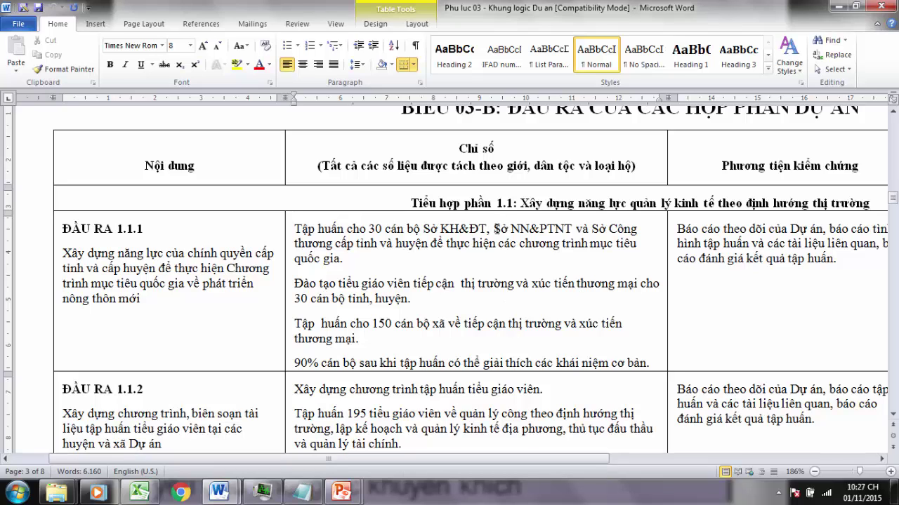
pyautogui.moveTo(494, 229); pyautogui.dragTo(504, 324)
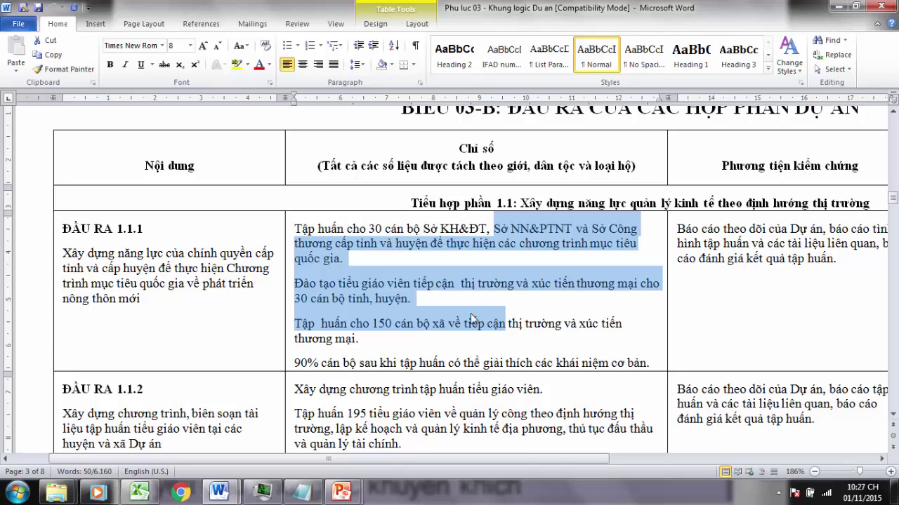
pyautogui.click(396, 229)
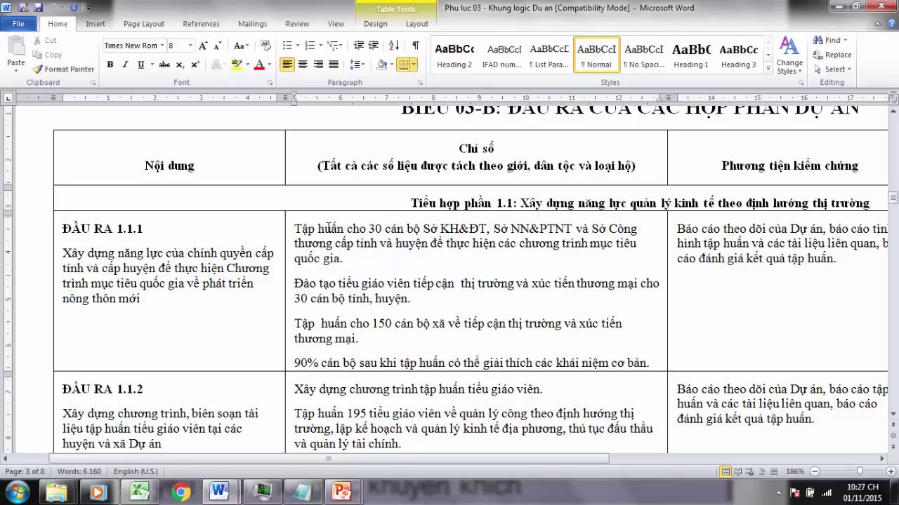
pyautogui.moveTo(327, 229); pyautogui.dragTo(355, 244)
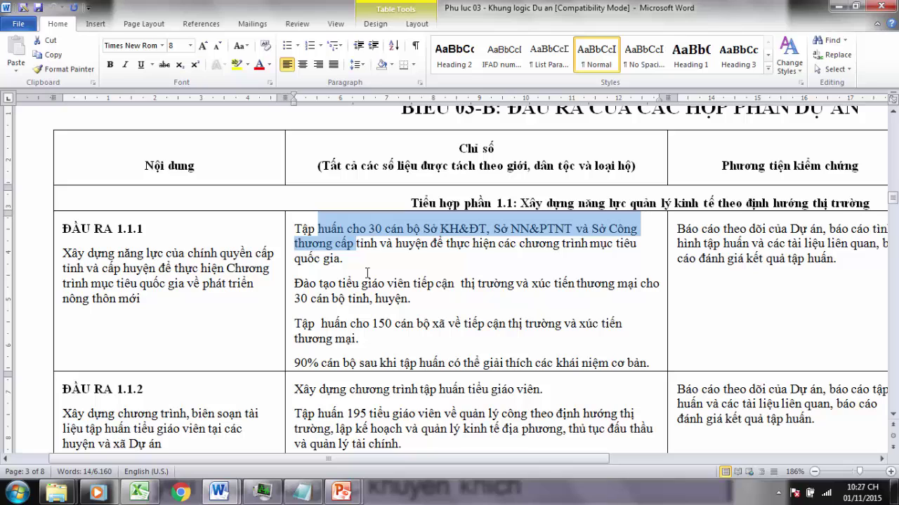
pyautogui.click(299, 232)
pyautogui.moveTo(295, 230); pyautogui.dragTo(346, 230)
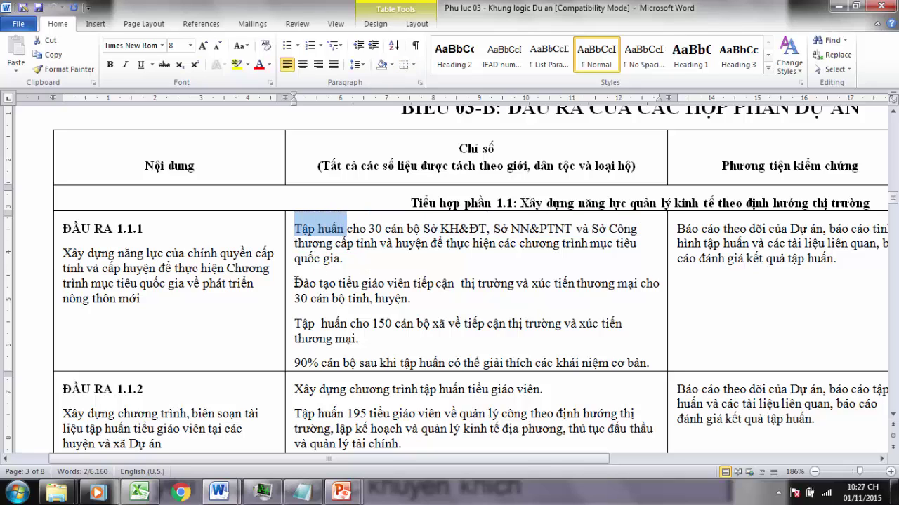
pyautogui.moveTo(295, 284); pyautogui.dragTo(336, 297)
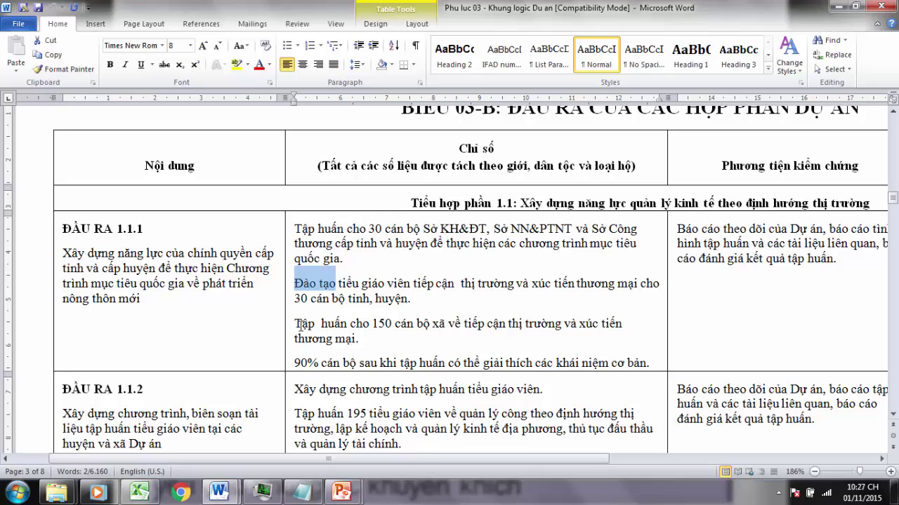
pyautogui.moveTo(298, 325); pyautogui.dragTo(341, 328)
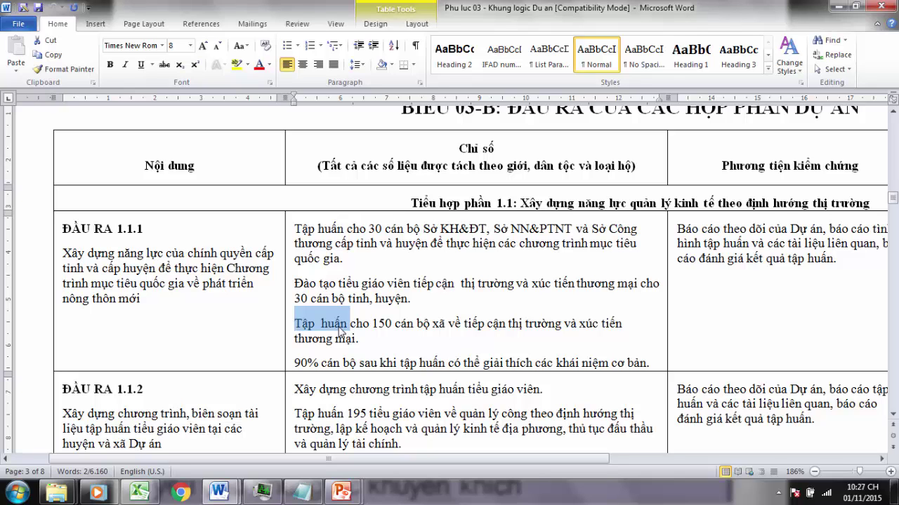
# Step: Open the Tran Yen ADP_Logframe FY15-19 workbook in Excel from the recent workbooks list
pyautogui.click(144, 495)
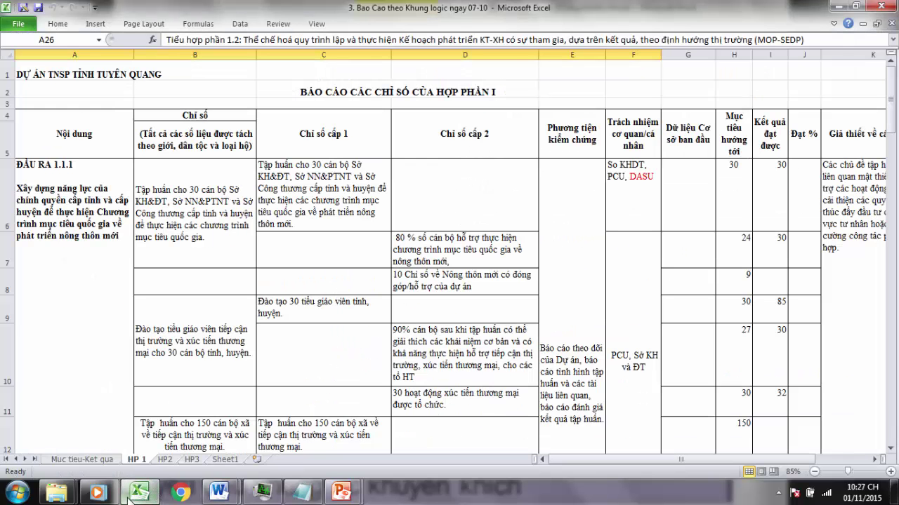
pyautogui.click(130, 496)
pyautogui.rightClick(133, 496)
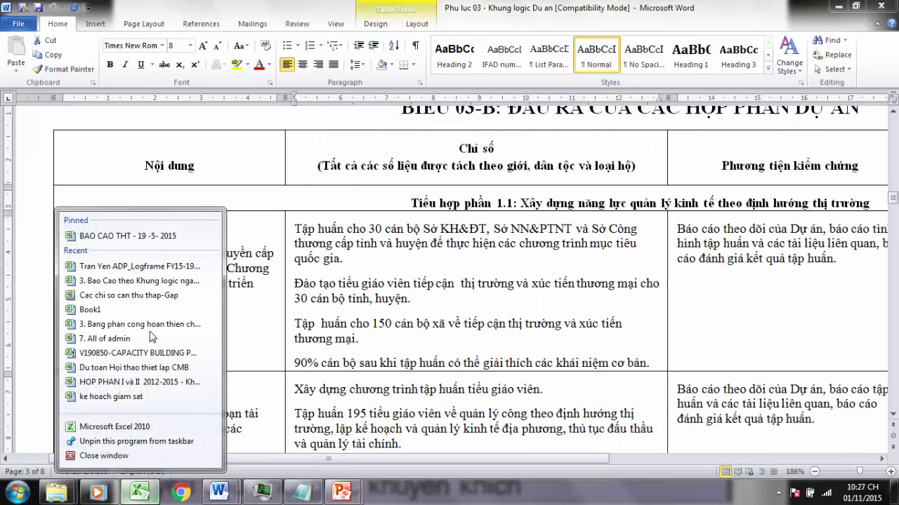
pyautogui.click(153, 268)
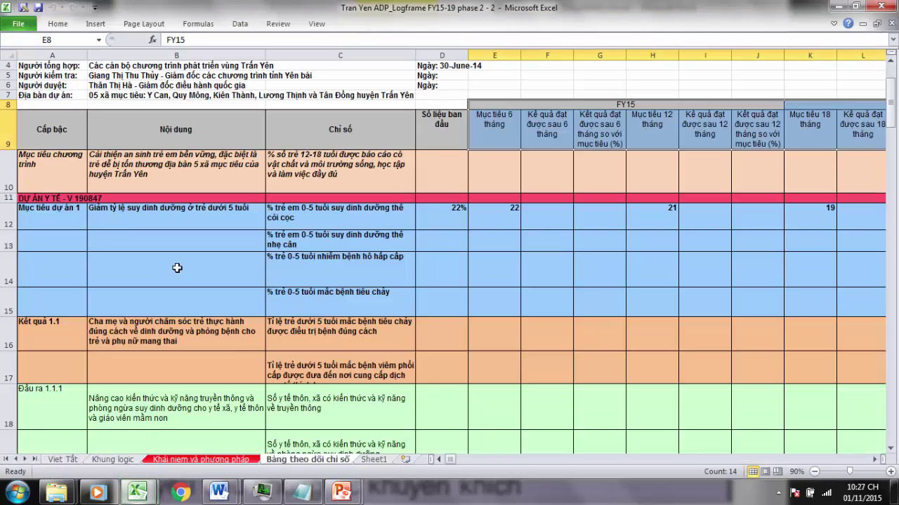
pyautogui.scroll(4, 143, 261)
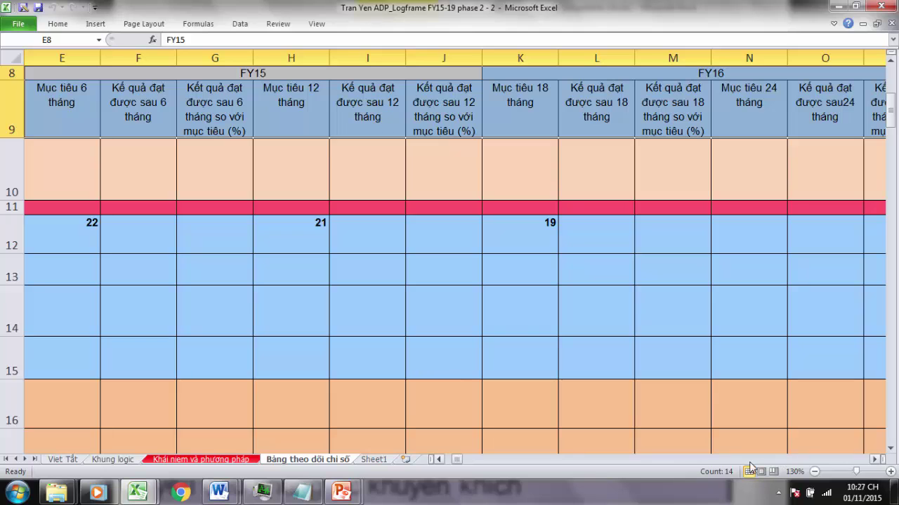
# Step: On the Khái niệm và phương pháp sheet, review the stunting, underweight and village health worker indicator definitions
pyautogui.moveTo(457, 459); pyautogui.dragTo(280, 463)
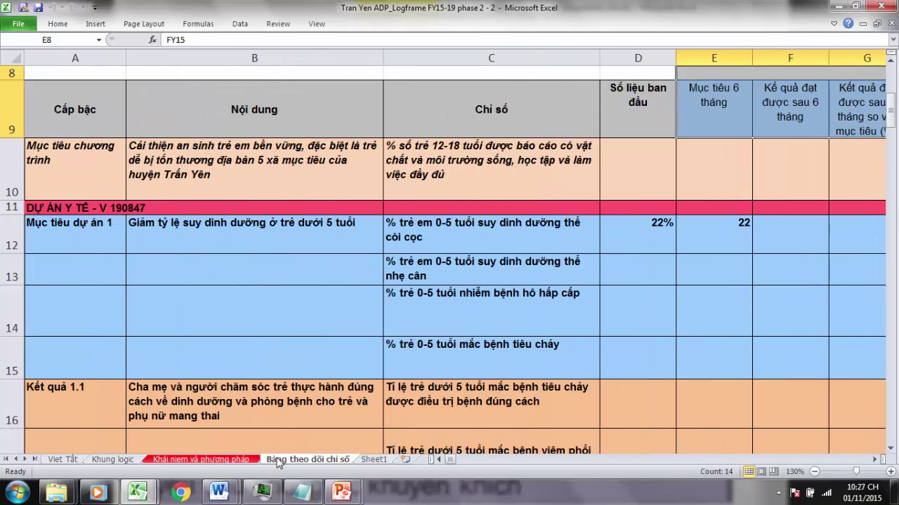
pyautogui.click(239, 460)
pyautogui.click(281, 195)
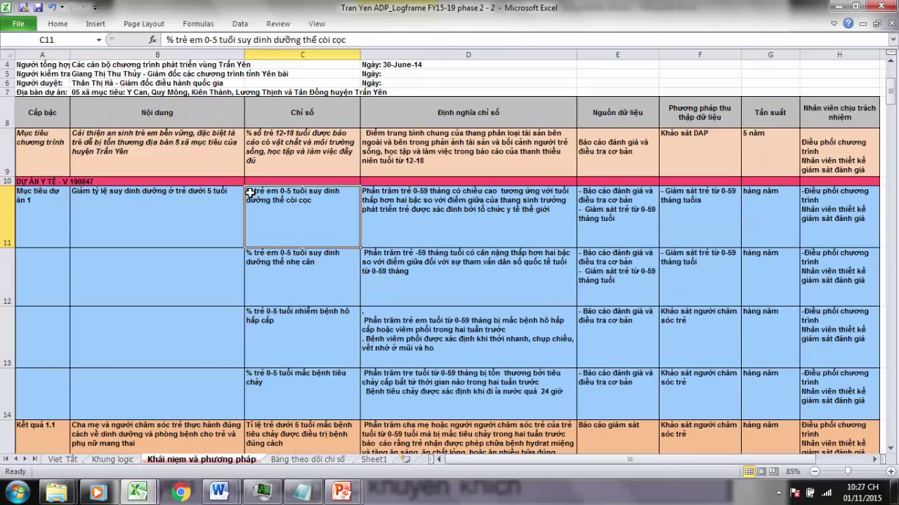
pyautogui.click(251, 255)
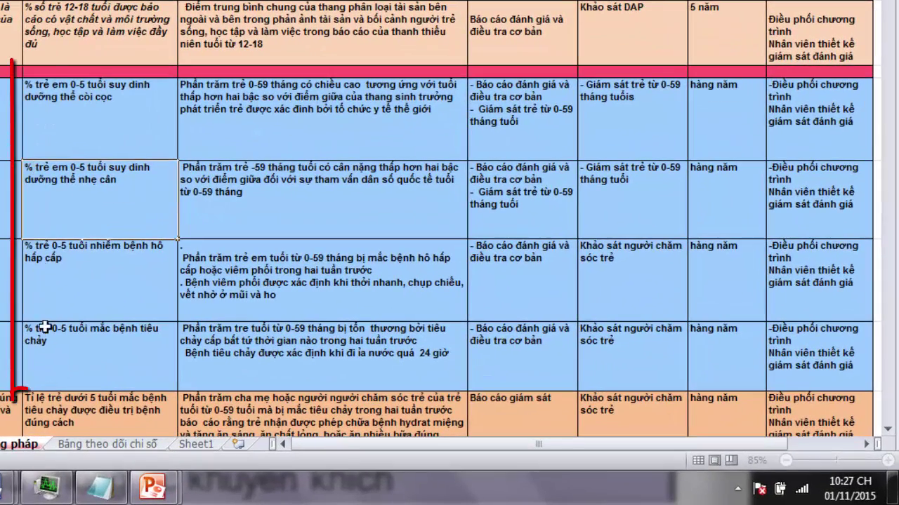
pyautogui.scroll(-2, 172, 271)
pyautogui.click(51, 234)
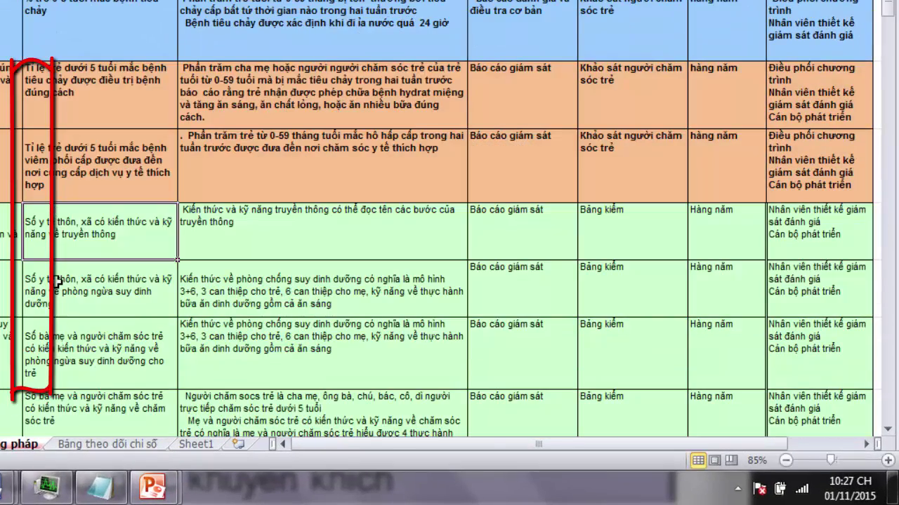
pyautogui.scroll(-2, 53, 417)
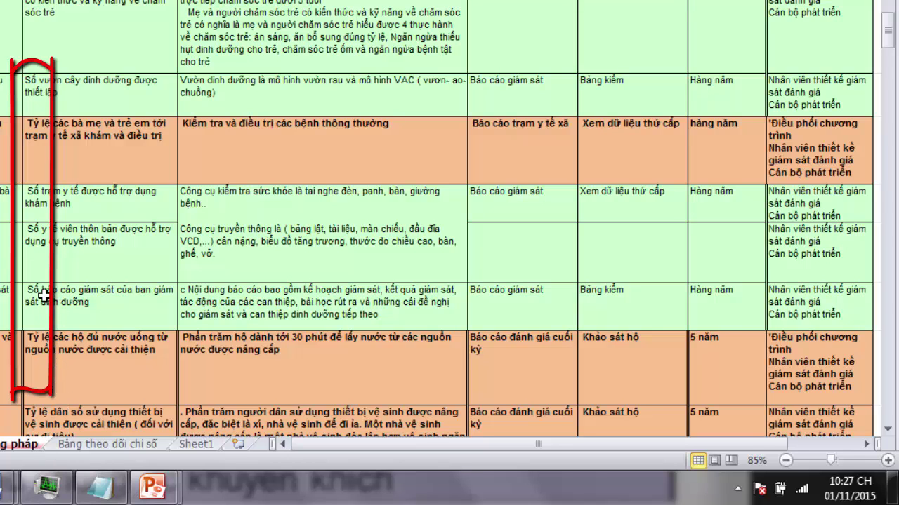
pyautogui.scroll(-5, 44, 295)
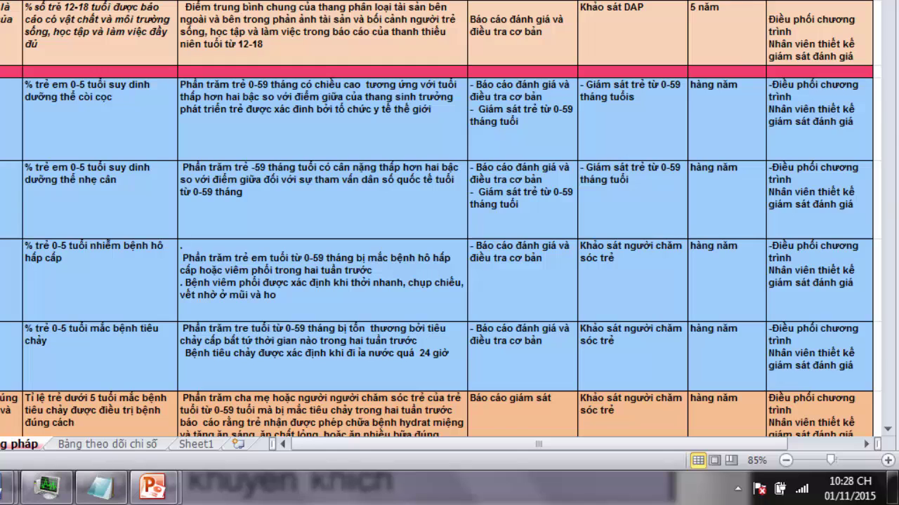
pyautogui.hotkey('alt', 'Tab')
# Step: Select 'Tập huấn' and the number 150 in the ĐẦU RA 1.1.1 commune-officials training indicator
pyautogui.click(154, 262)
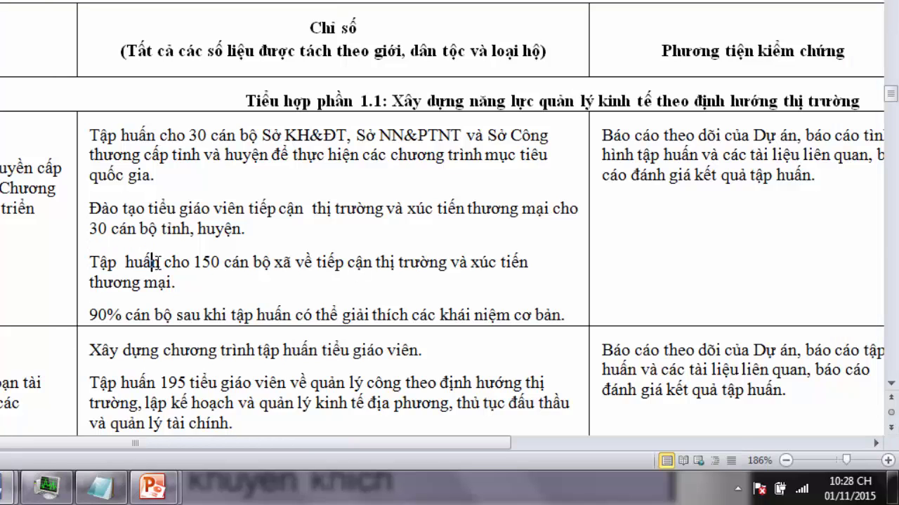
pyautogui.moveTo(155, 262); pyautogui.dragTo(91, 263)
pyautogui.click(162, 263)
pyautogui.moveTo(161, 263); pyautogui.dragTo(131, 263)
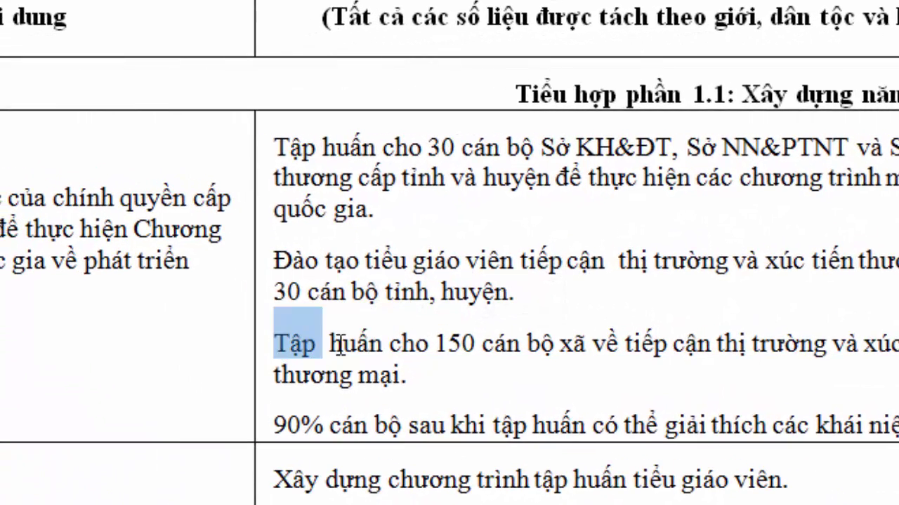
pyautogui.moveTo(337, 346); pyautogui.dragTo(382, 345)
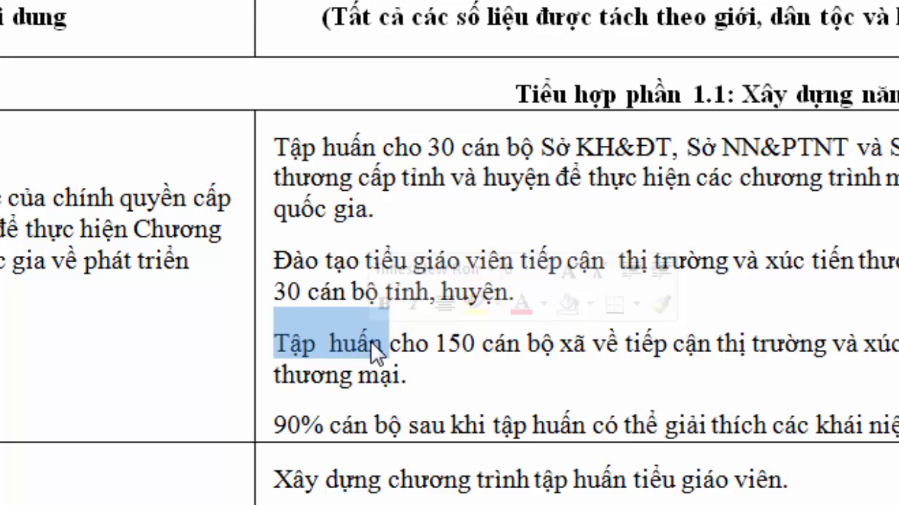
pyautogui.click(416, 344)
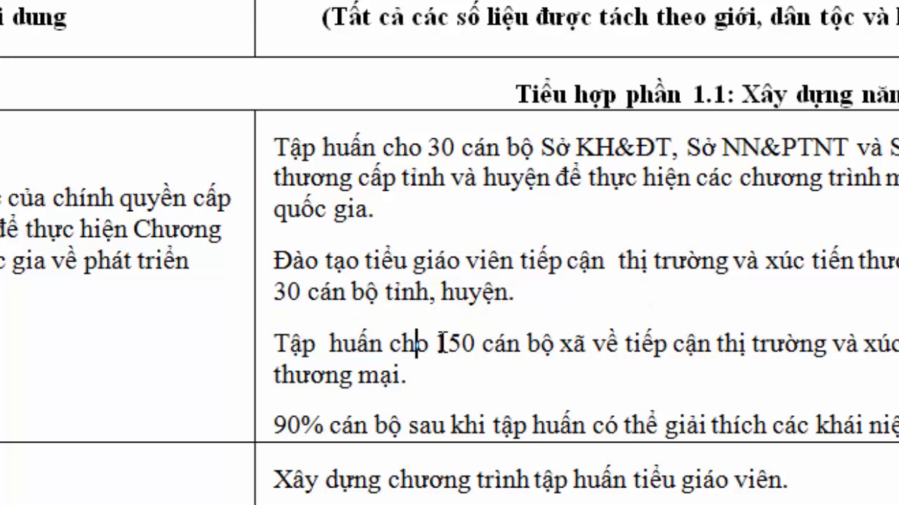
pyautogui.moveTo(435, 344); pyautogui.dragTo(478, 344)
pyautogui.click(447, 344)
pyautogui.click(430, 344)
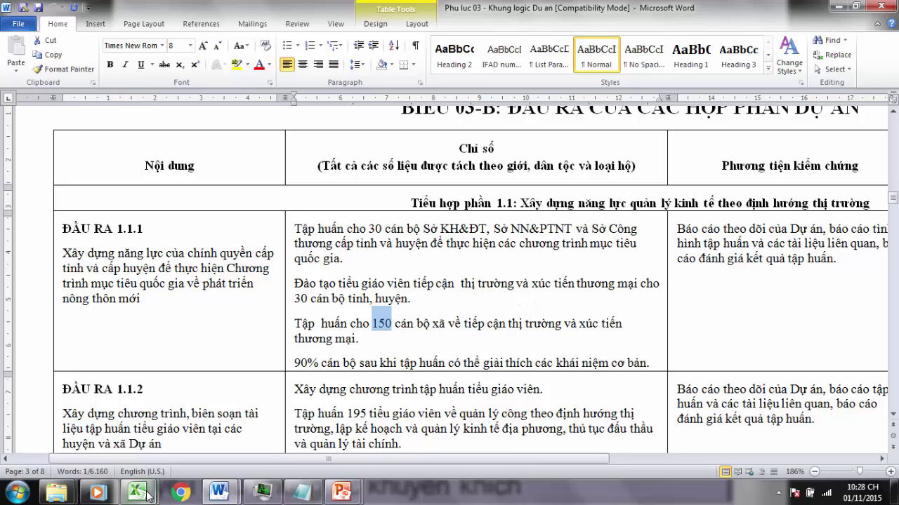
# Step: In the Excel workbook, select the Đầu ra 1.1.2 output in B19, then its indicator cell, and zoom to 115%
pyautogui.moveTo(146, 496)
pyautogui.click(192, 436)
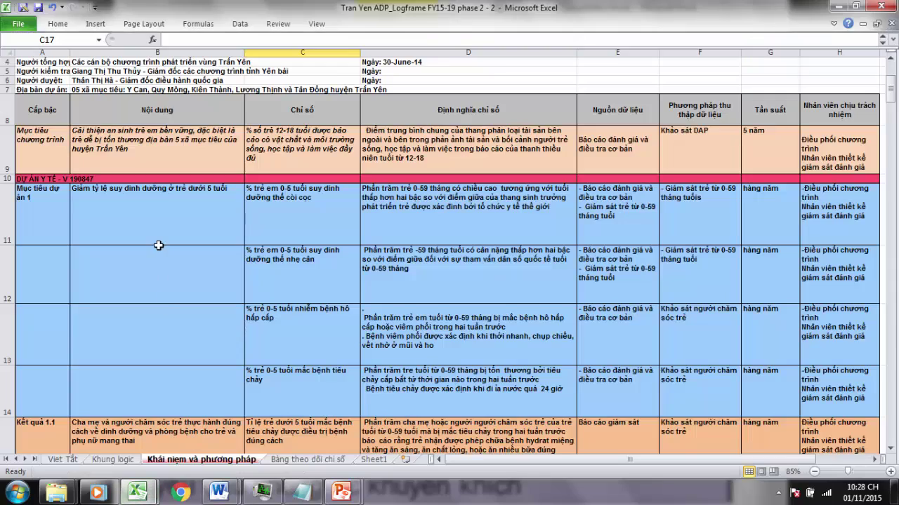
pyautogui.scroll(-5, 159, 245)
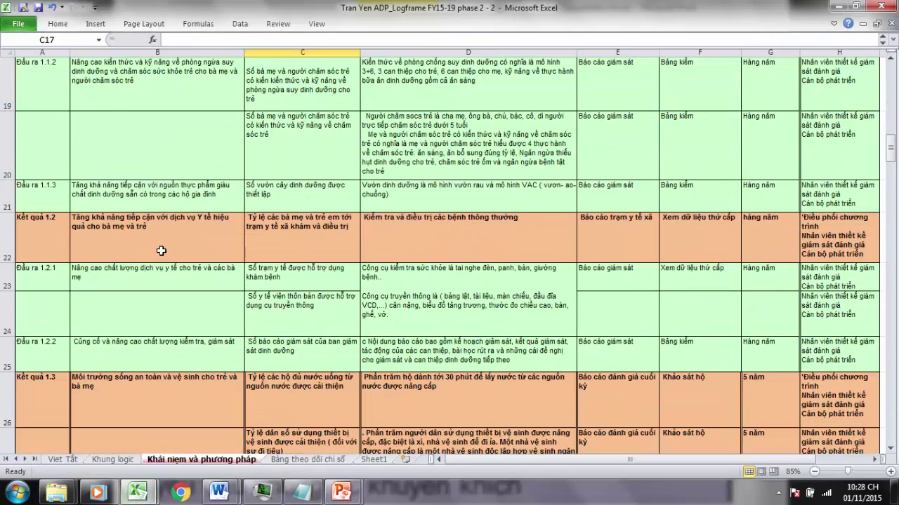
pyautogui.scroll(1, 161, 250)
pyautogui.click(99, 213)
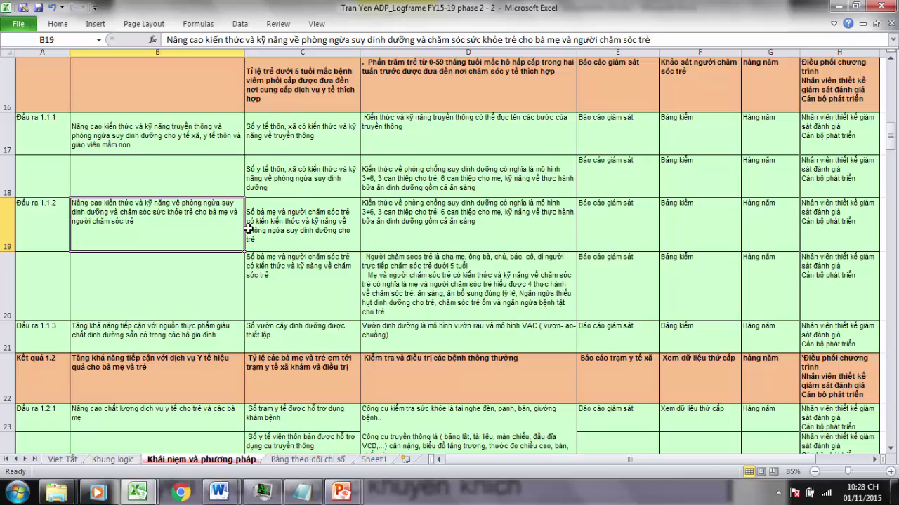
pyautogui.moveTo(248, 228); pyautogui.dragTo(309, 276)
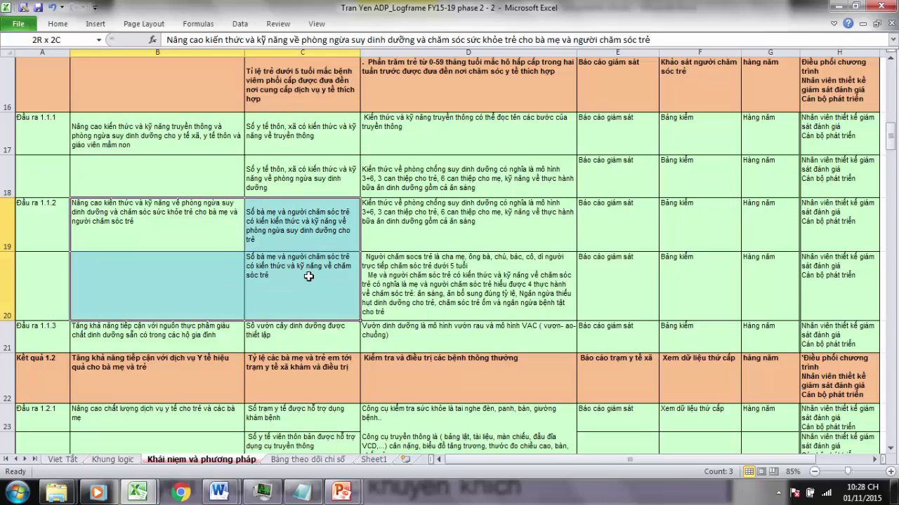
pyautogui.click(158, 231)
pyautogui.scroll(3, 148, 228)
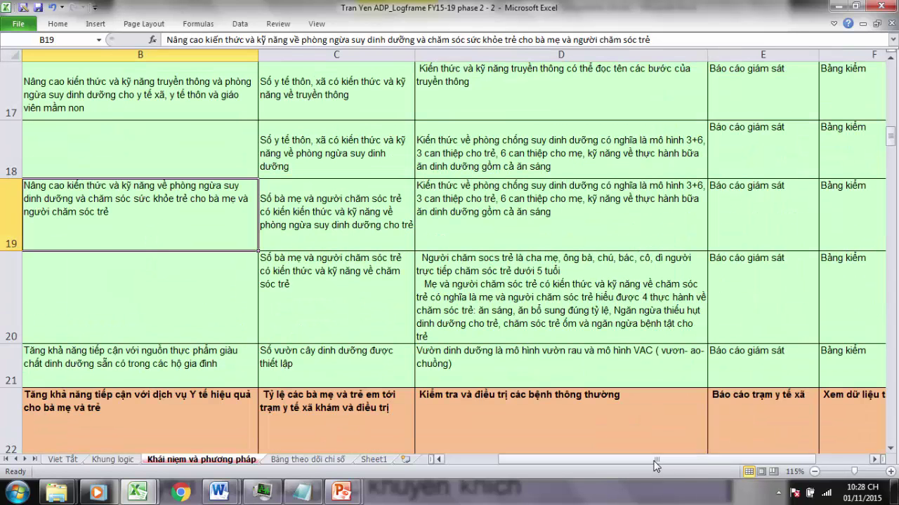
pyautogui.moveTo(654, 467); pyautogui.dragTo(601, 463)
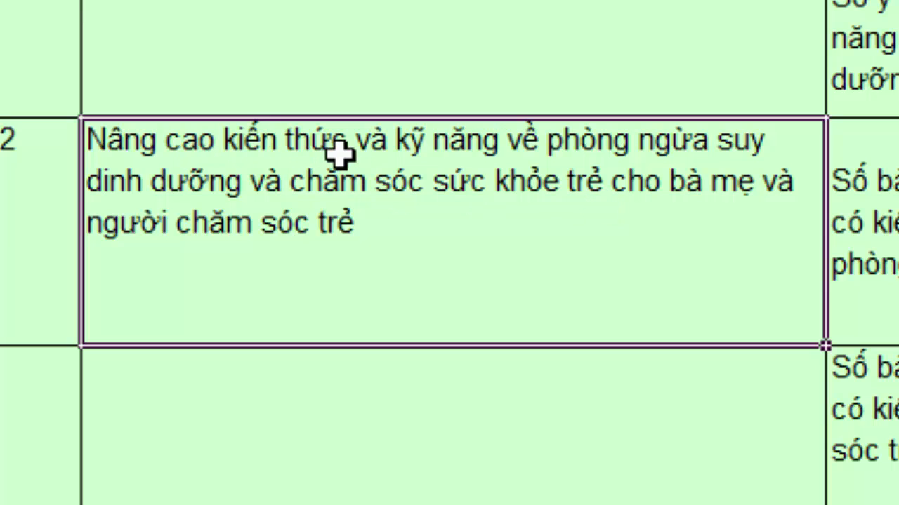
pyautogui.press('Right')
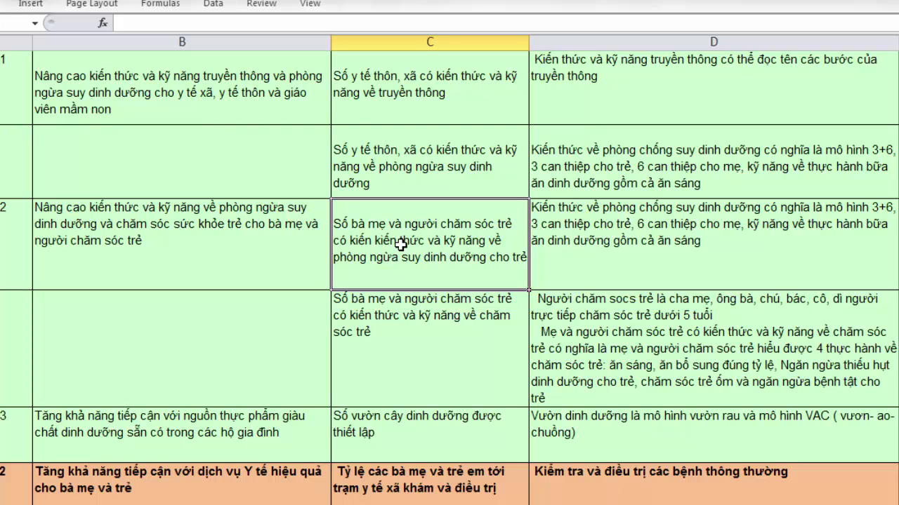
pyautogui.doubleClick(363, 230)
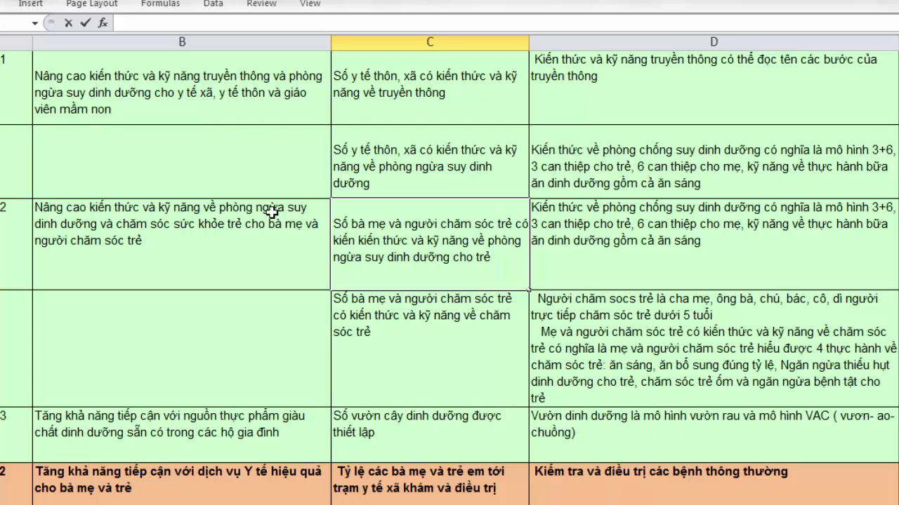
pyautogui.doubleClick(88, 208)
pyautogui.moveTo(86, 208); pyautogui.dragTo(145, 244)
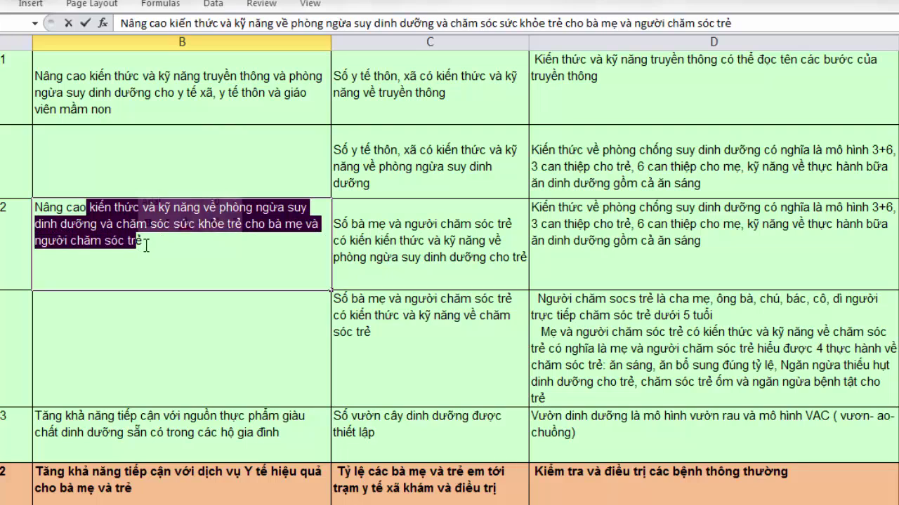
pyautogui.doubleClick(368, 223)
pyautogui.moveTo(368, 223); pyautogui.dragTo(413, 260)
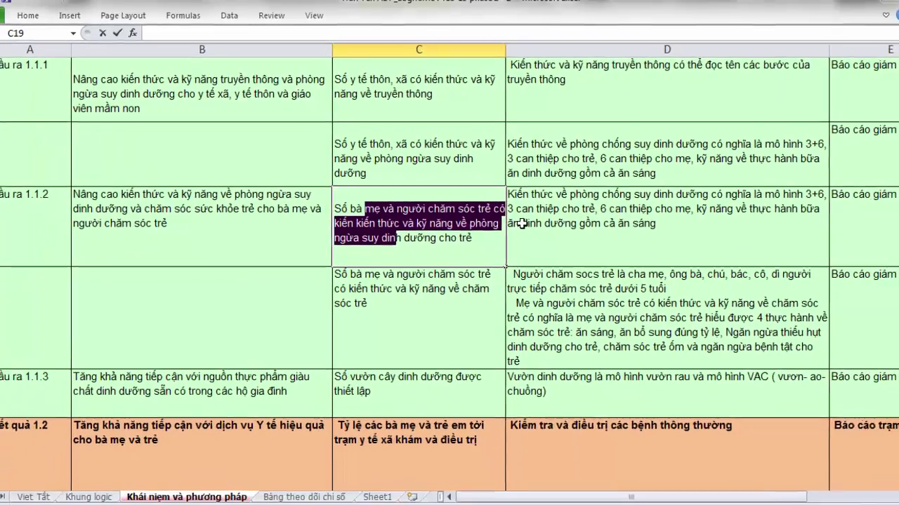
pyautogui.click(521, 223)
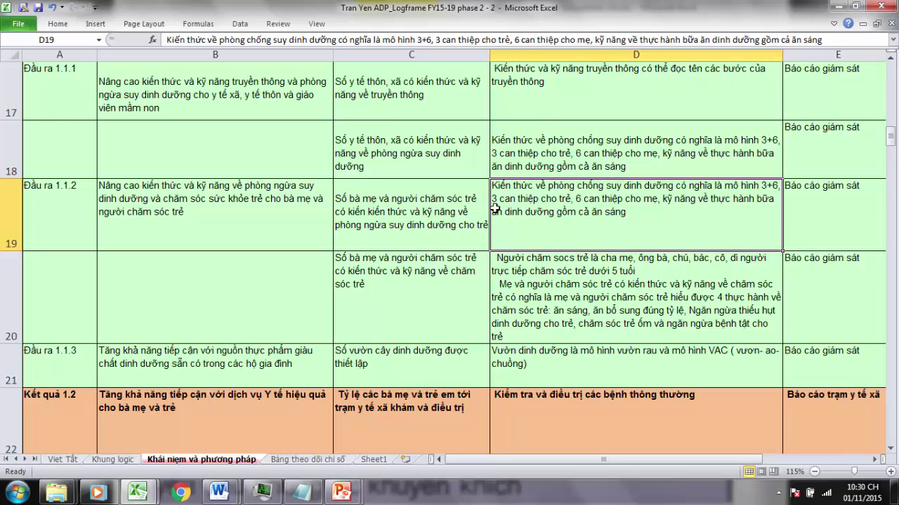
# Step: Check the Đầu ra 1.1.2 cells B19 and C19, then minimize Excel
pyautogui.click(166, 205)
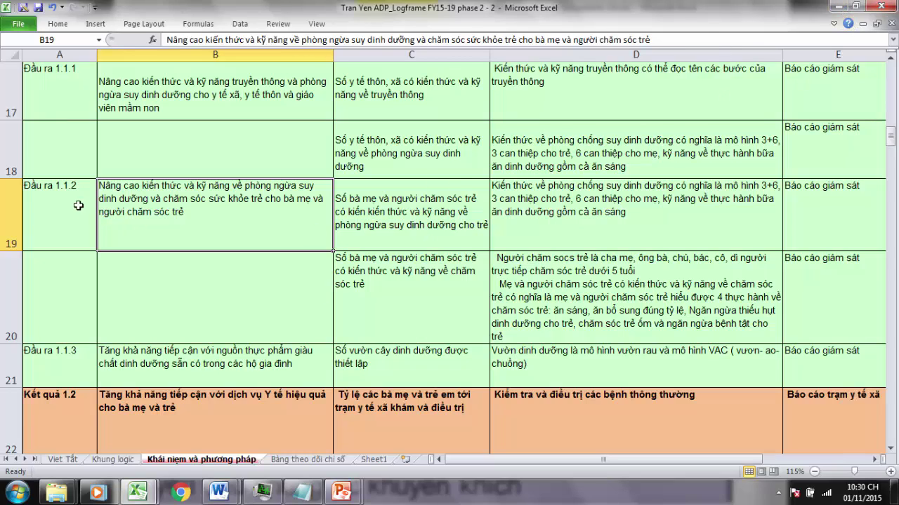
pyautogui.click(352, 212)
pyautogui.click(836, 7)
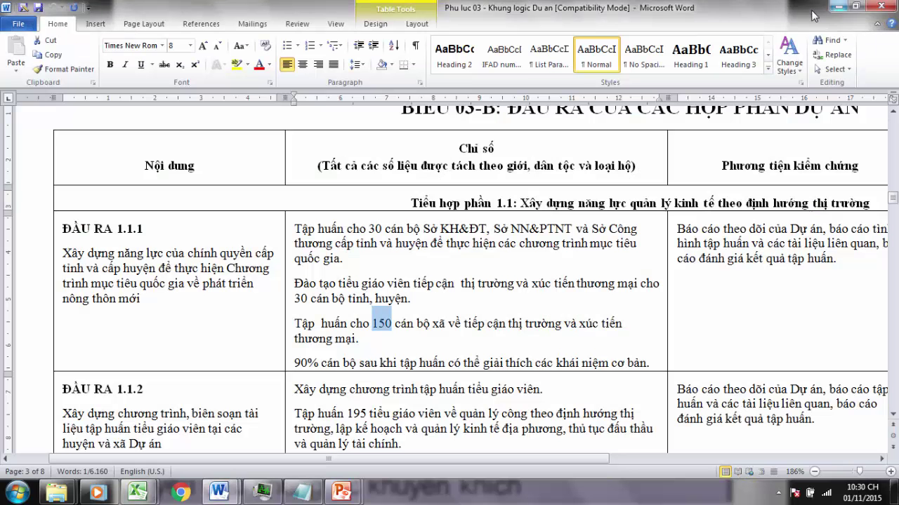
pyautogui.moveTo(313, 284)
pyautogui.mouseDown()
pyautogui.moveTo(360, 284)
pyautogui.moveTo(307, 284)
pyautogui.mouseUp()
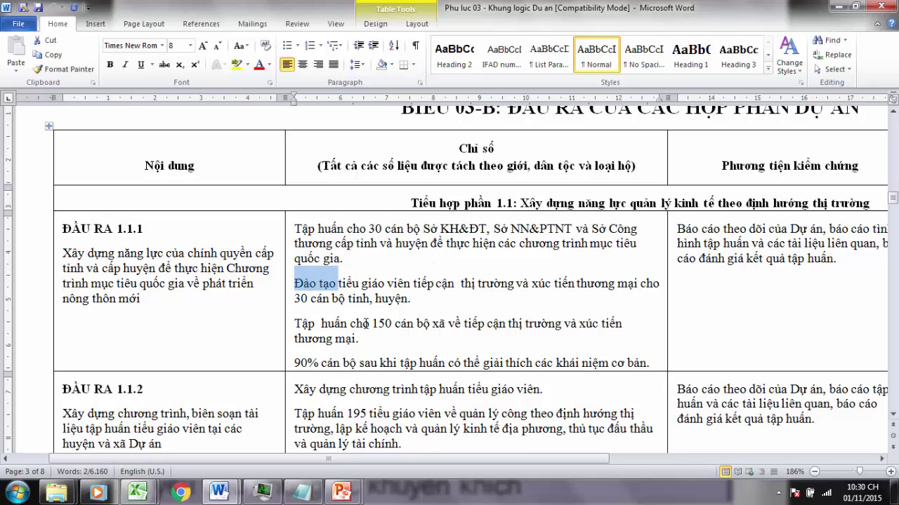
pyautogui.moveTo(101, 254); pyautogui.dragTo(199, 275)
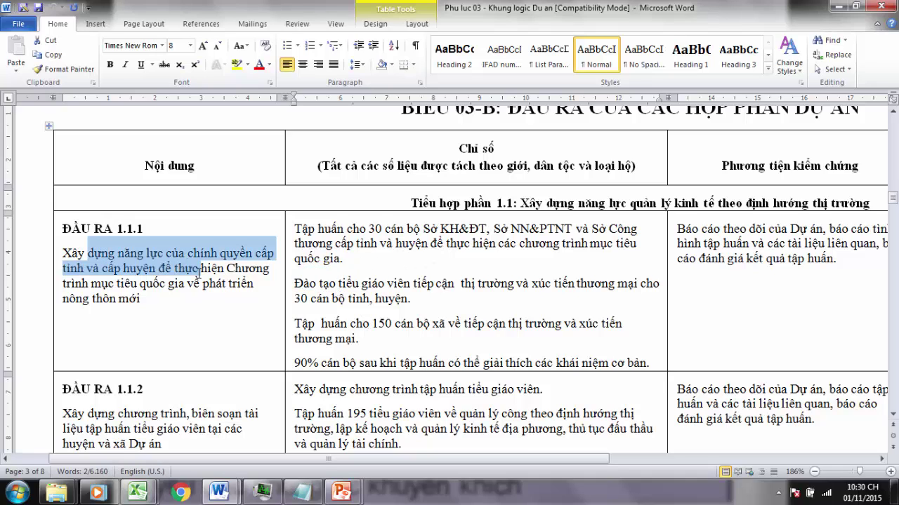
pyautogui.click(117, 261)
pyautogui.doubleClick(68, 254)
pyautogui.moveTo(69, 254); pyautogui.dragTo(111, 255)
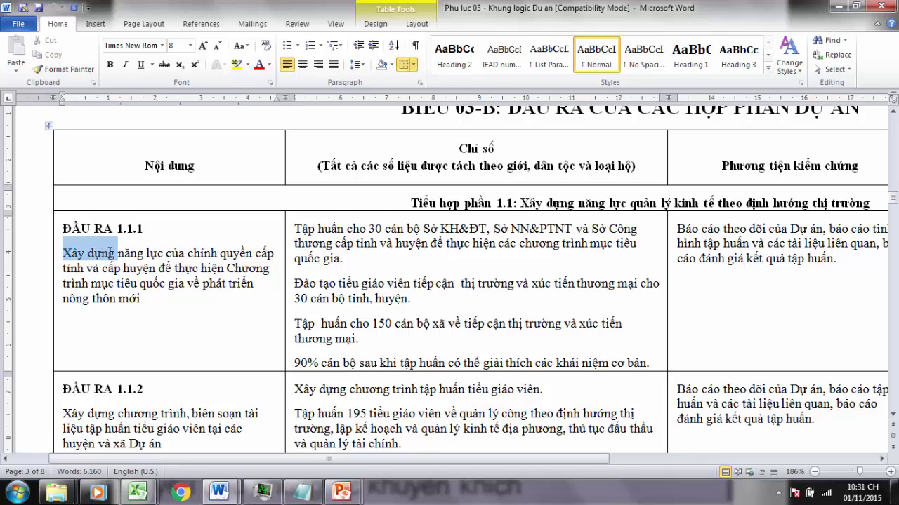
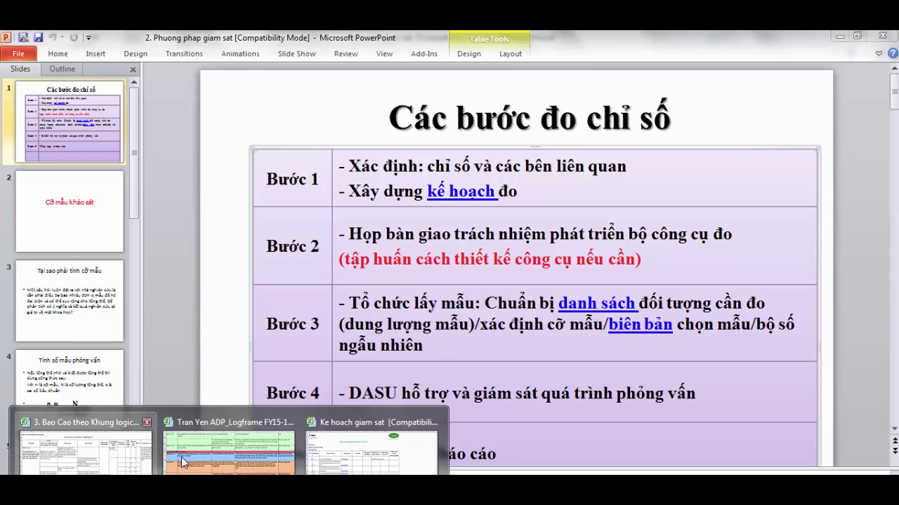
# Step: Switch to the Ke hoach giam sat workbook and look over its plan title and IFAD/TNSP logos
pyautogui.click(368, 455)
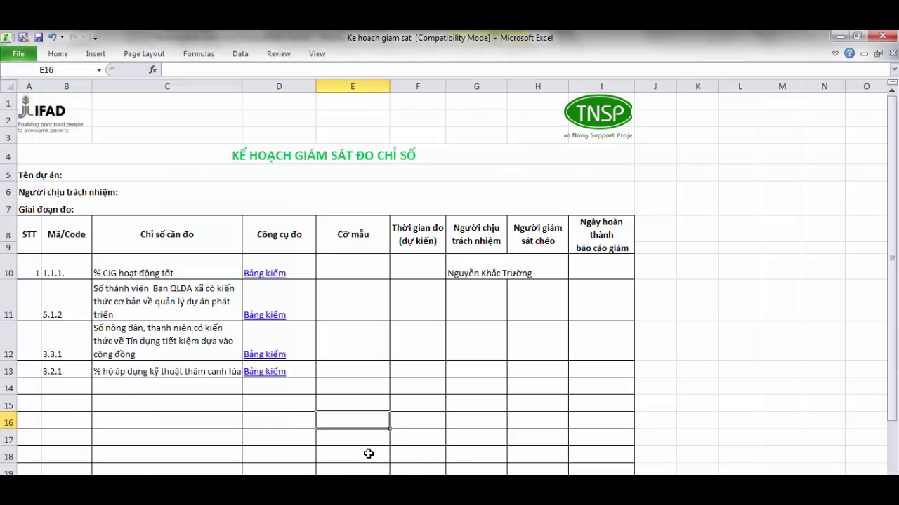
pyautogui.click(289, 155)
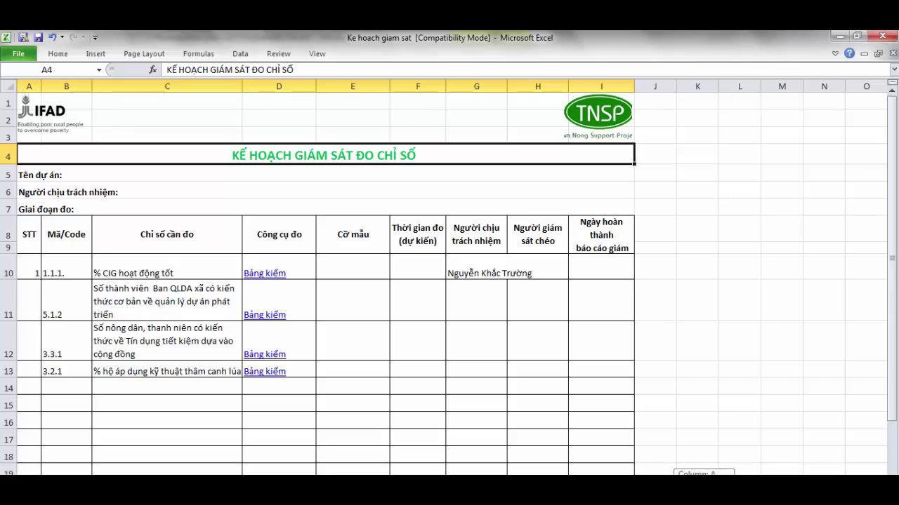
pyautogui.click(55, 125)
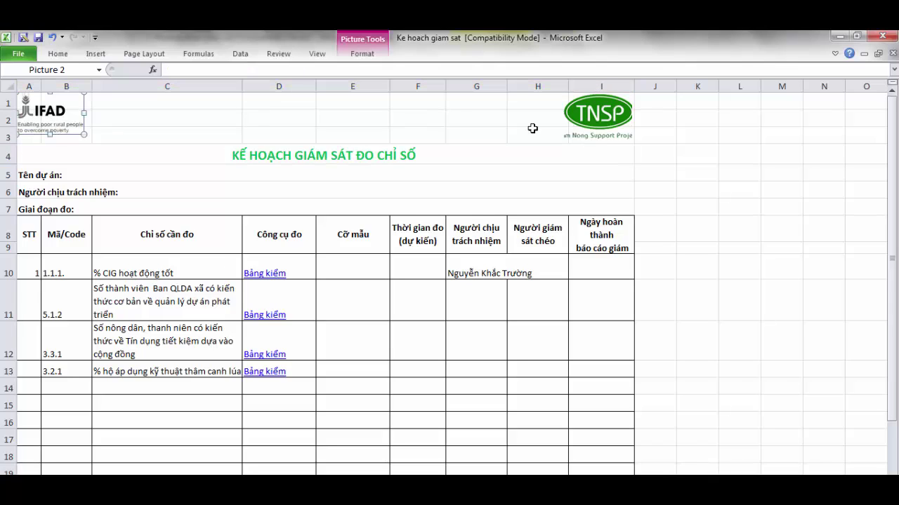
pyautogui.click(603, 128)
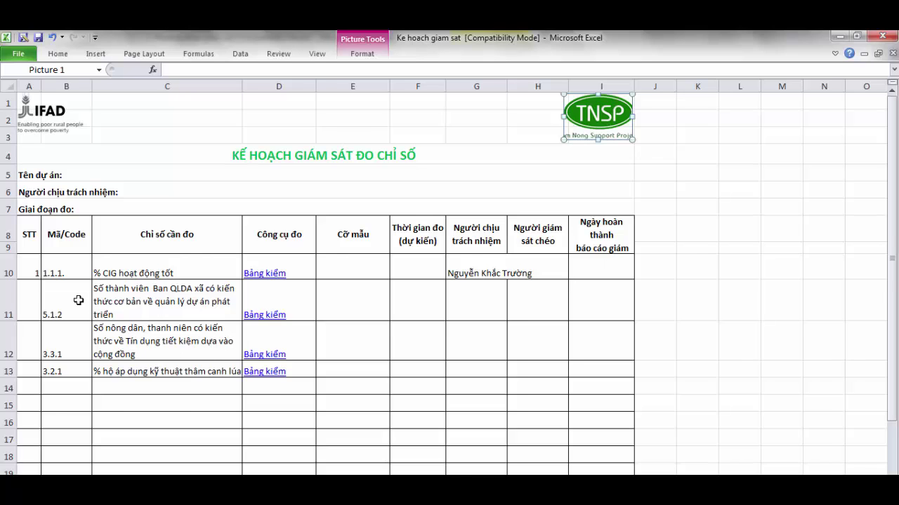
pyautogui.keyDown('ctrl'); pyautogui.scroll(1, 79, 300); pyautogui.keyUp('ctrl')
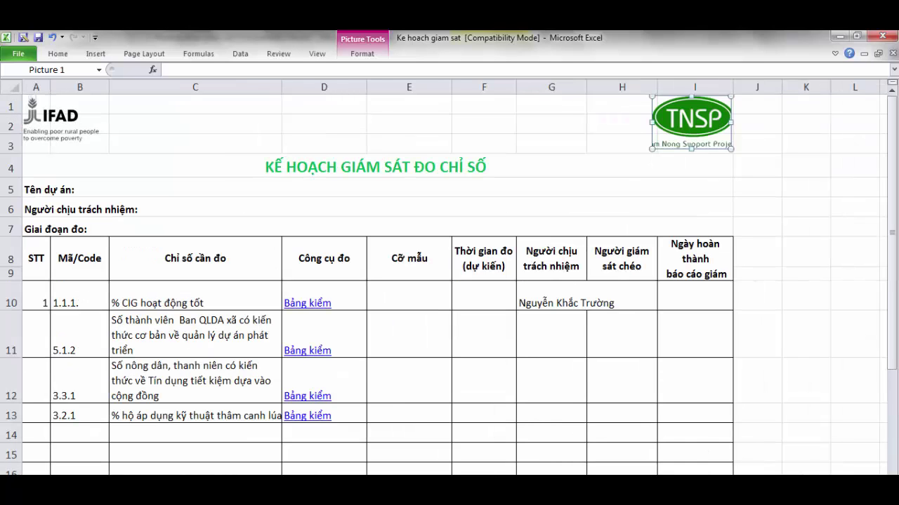
pyautogui.click(288, 167)
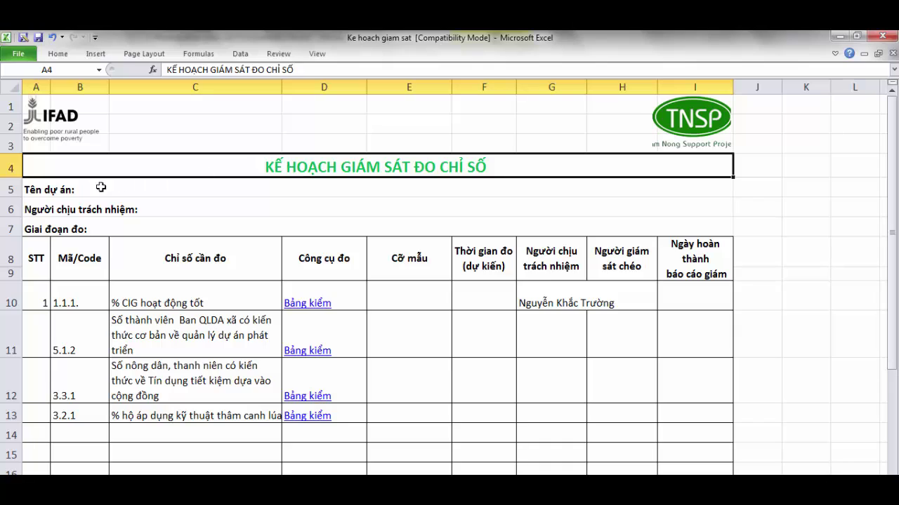
# Step: Enter the project name TNSP Chiêm Hóa after the Tên dự án label in A5
pyautogui.click(44, 191)
pyautogui.doubleClick(87, 191)
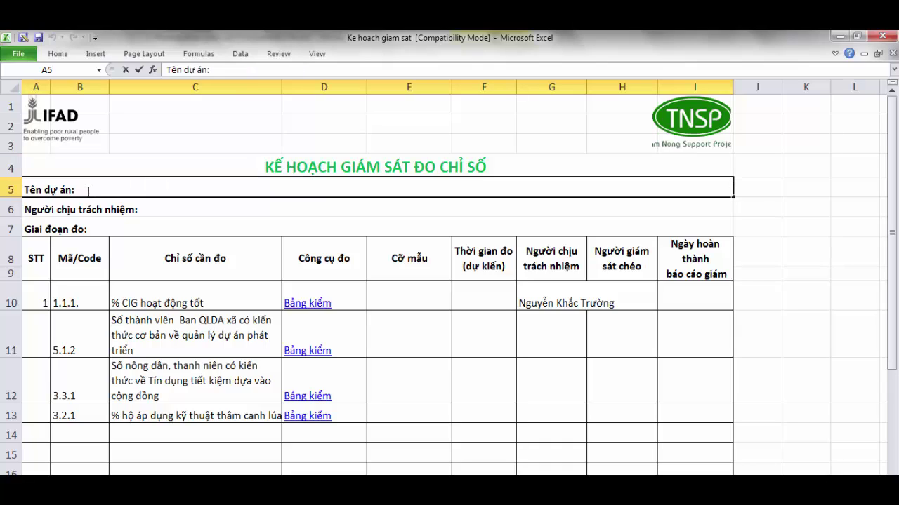
pyautogui.write('TNSP Chiêm Ho')
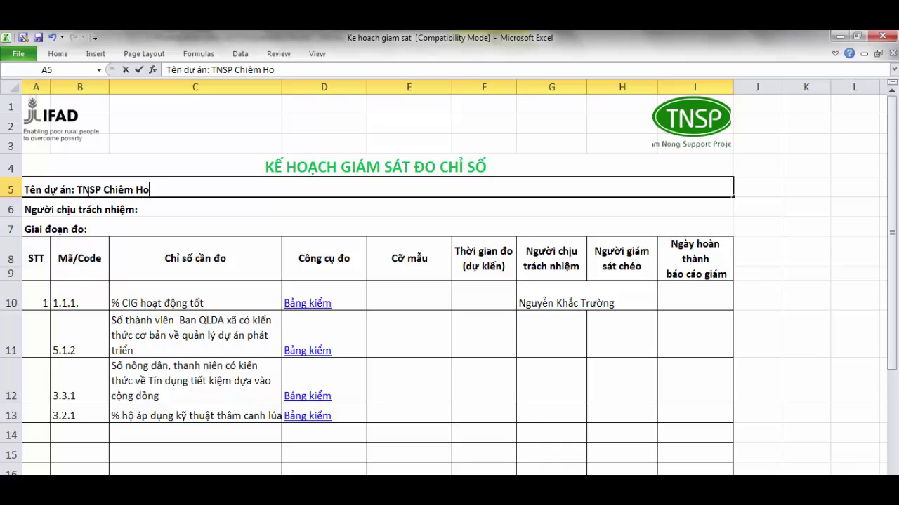
pyautogui.click(36, 209)
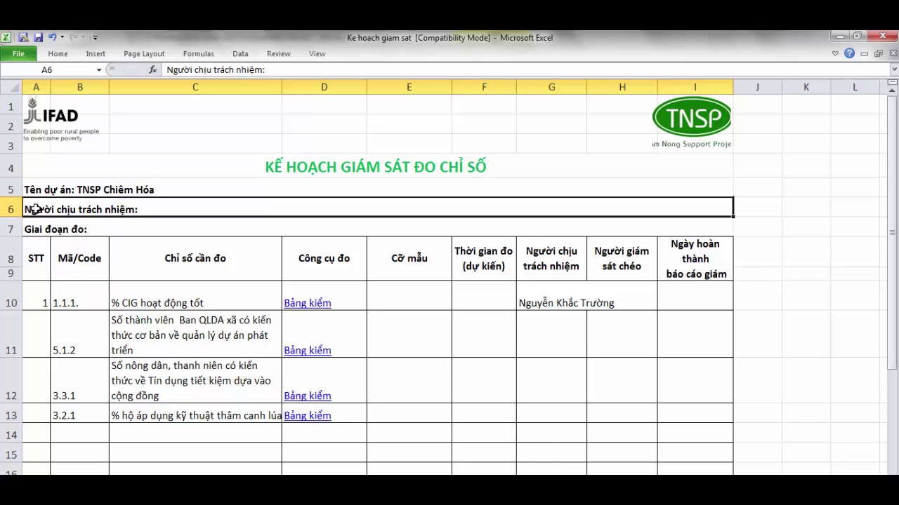
# Step: Enter the responsible person's name in A6 and the measurement period 18 tháng in A7
pyautogui.doubleClick(159, 209)
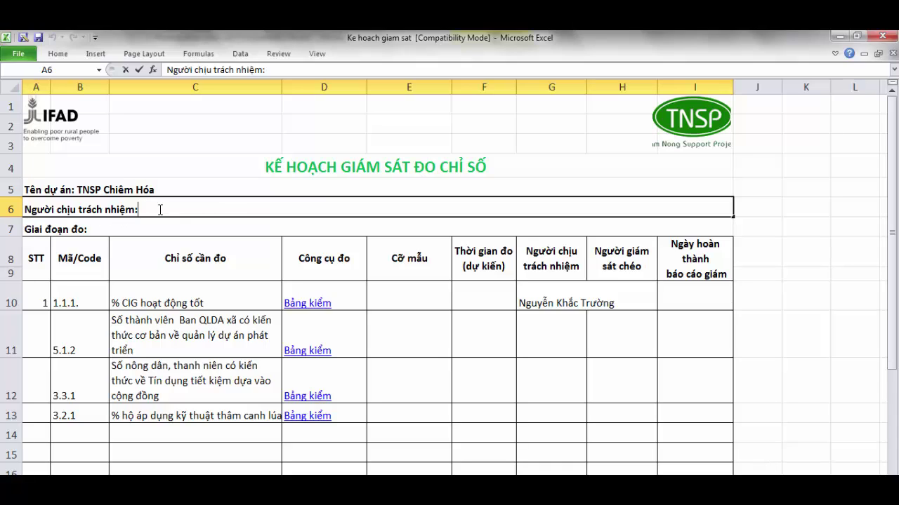
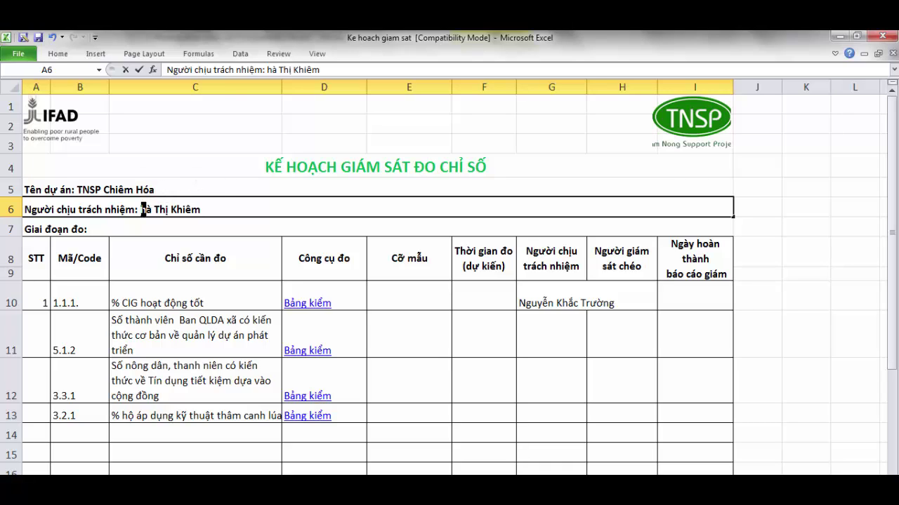
pyautogui.moveTo(140, 209); pyautogui.dragTo(145, 209)
pyautogui.write('H')
pyautogui.press('Return')
pyautogui.doubleClick(123, 230)
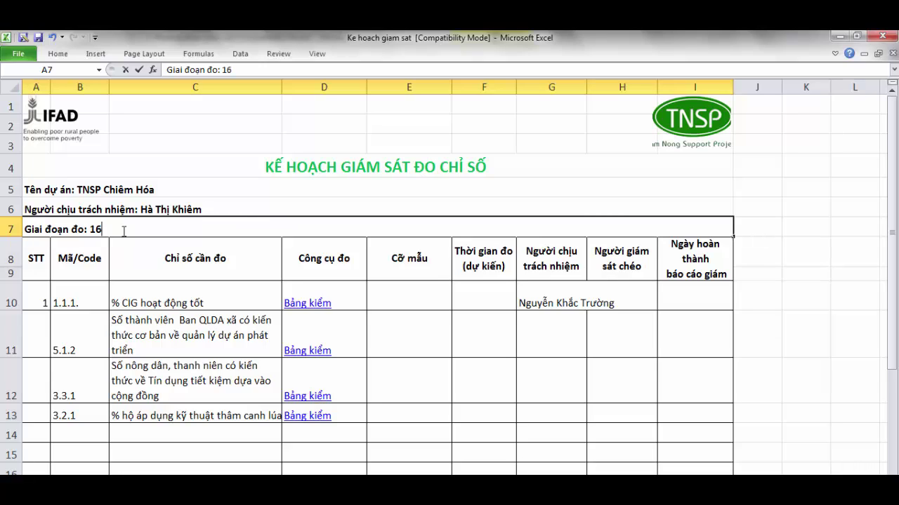
pyautogui.write('18 thansg')
pyautogui.press('Return')
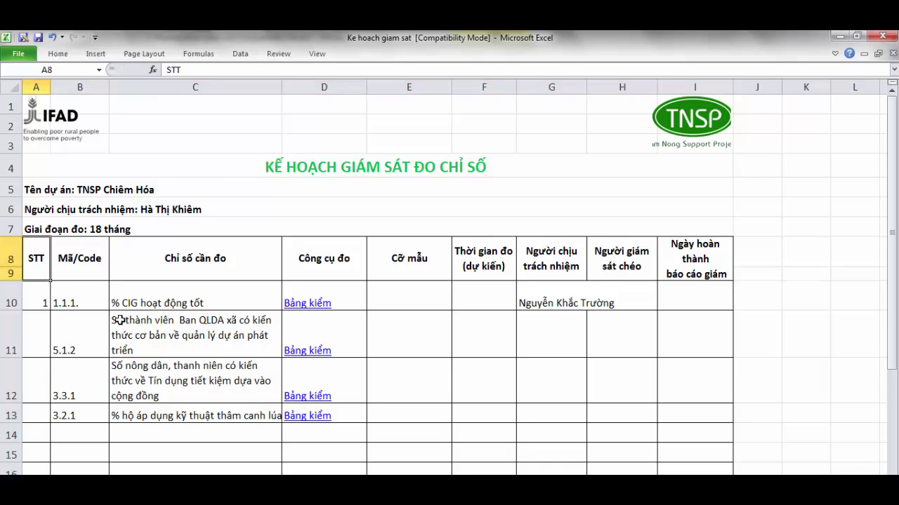
# Step: Follow the Bảng kiểm hyperlink for indicator 1.1.1 to open the CIG check list Word document
pyautogui.click(143, 306)
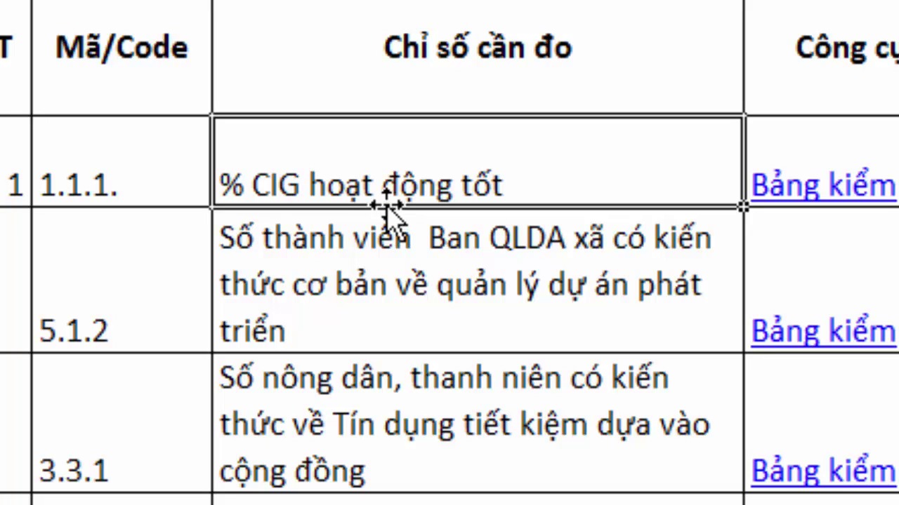
pyautogui.doubleClick(541, 187)
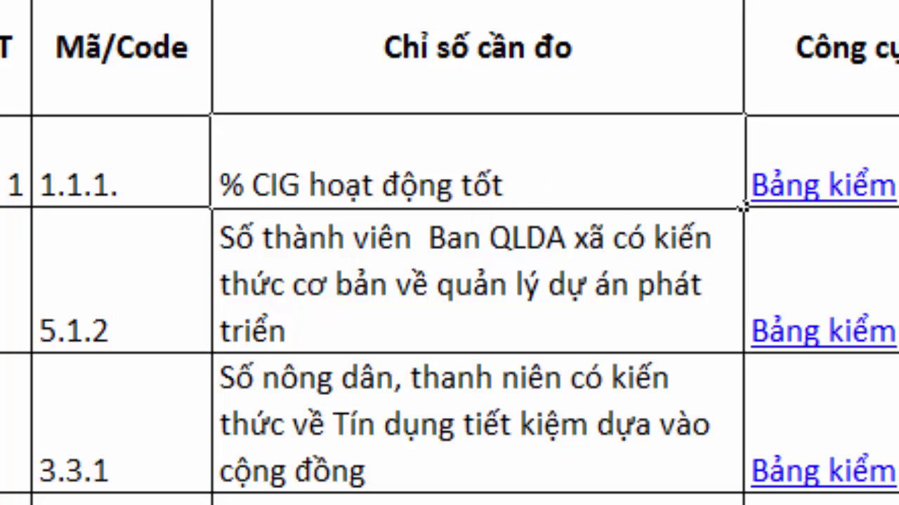
pyautogui.press('Return')
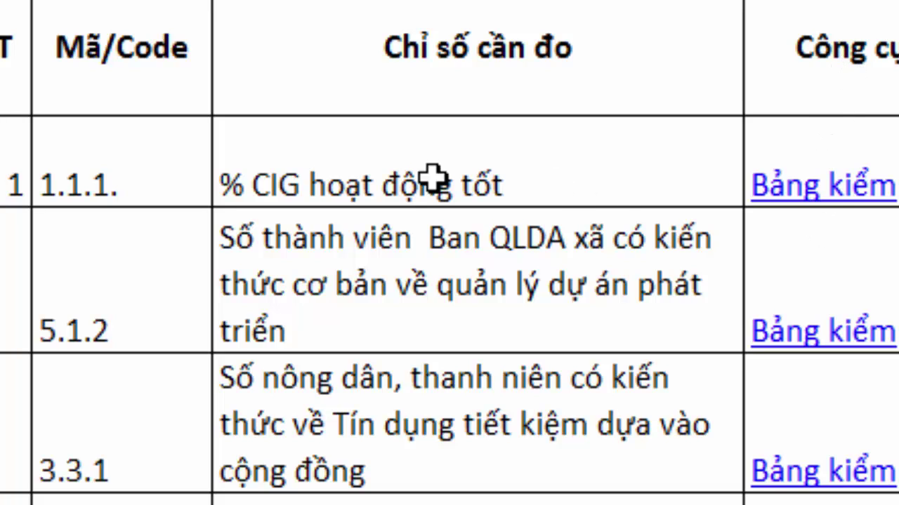
pyautogui.click(829, 204)
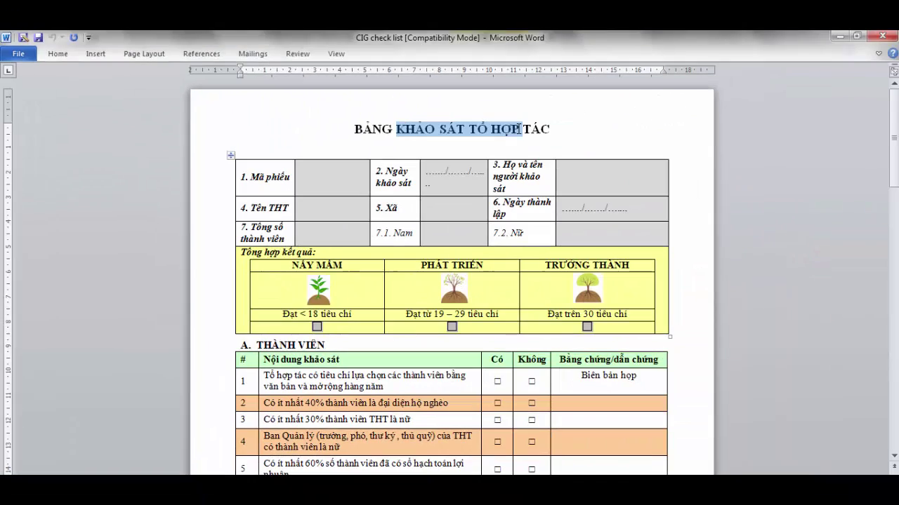
# Step: Go over the survey header fields: Mã phiếu, Tên THT, date, surveyor, Xã, founding date and member counts
pyautogui.tripleClick(263, 177)
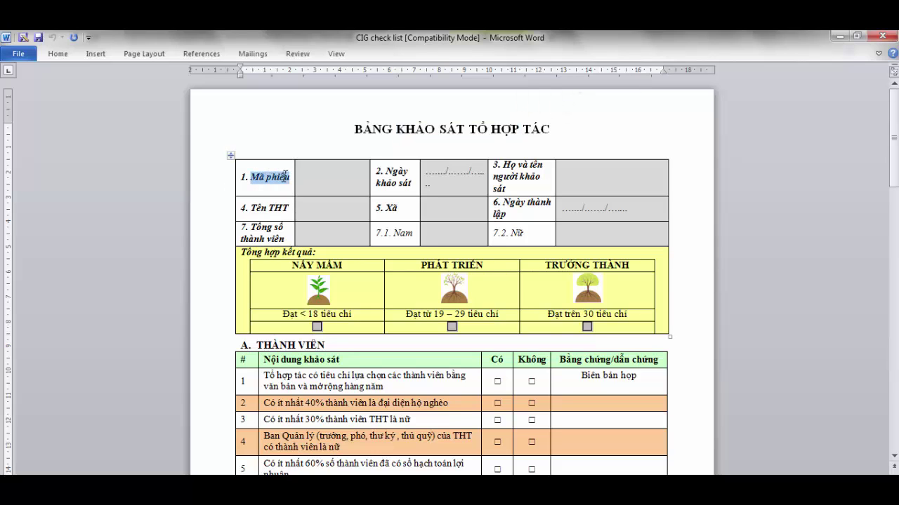
pyautogui.moveTo(251, 208); pyautogui.dragTo(287, 205)
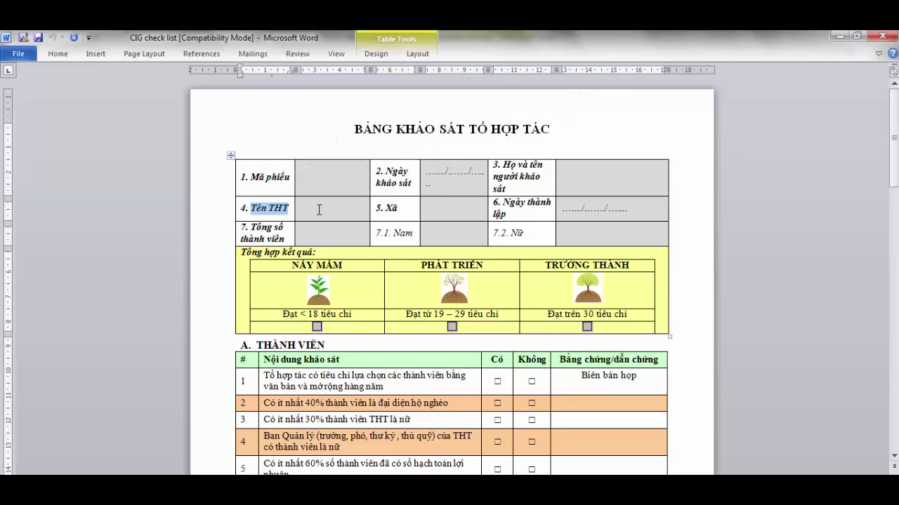
pyautogui.click(319, 209)
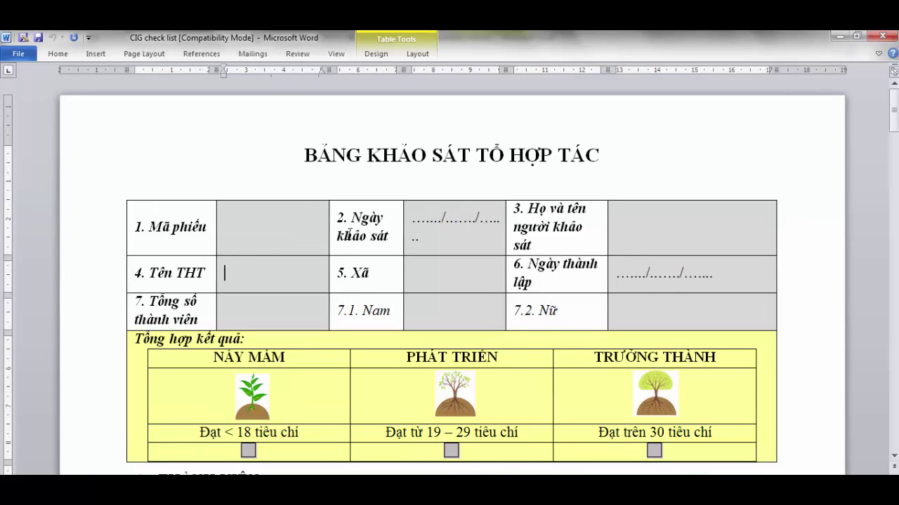
pyautogui.doubleClick(347, 220)
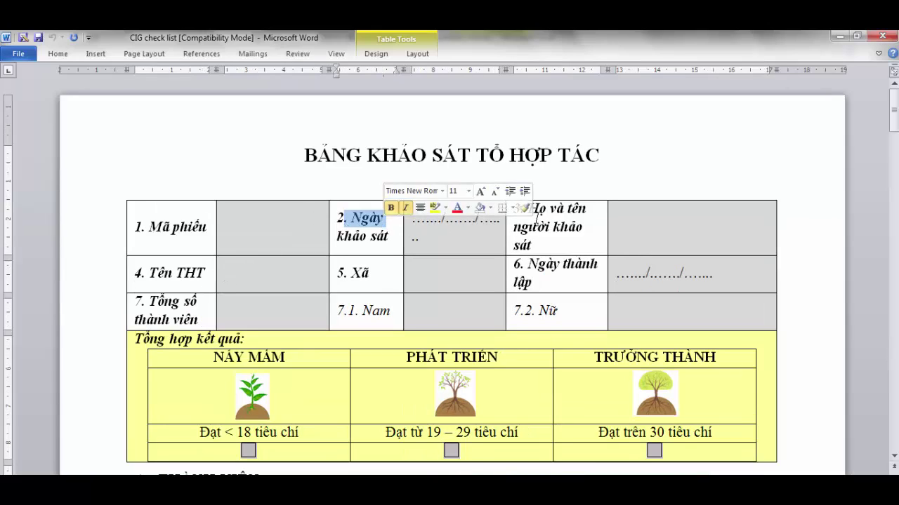
pyautogui.moveTo(567, 209); pyautogui.dragTo(562, 238)
pyautogui.click(680, 234)
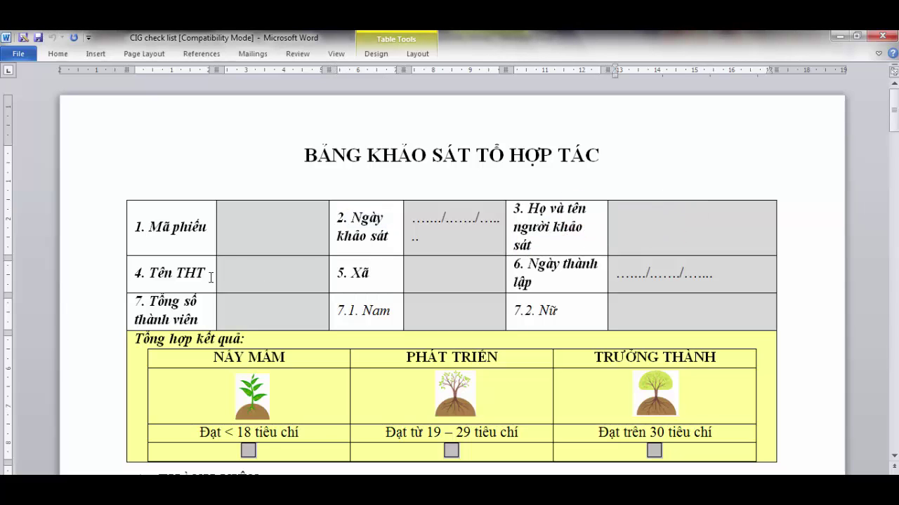
pyautogui.click(242, 273)
pyautogui.click(437, 276)
pyautogui.moveTo(645, 273); pyautogui.dragTo(704, 279)
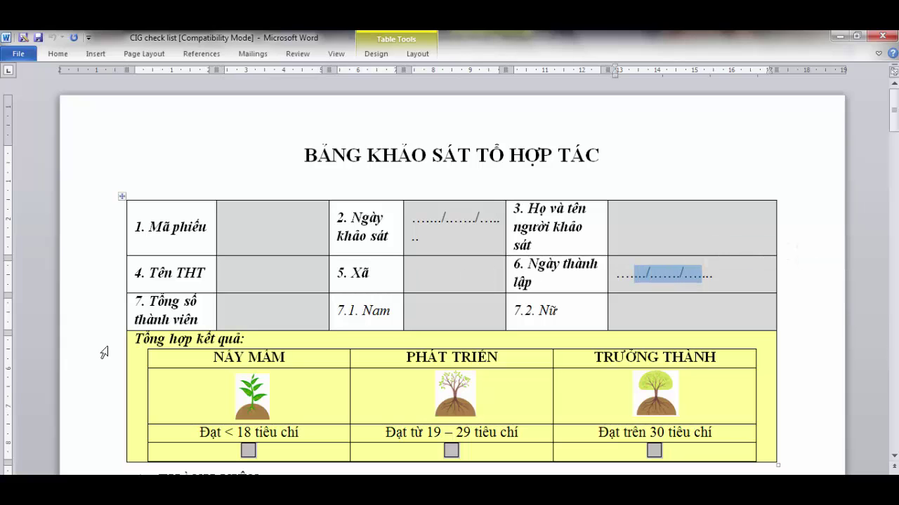
pyautogui.moveTo(184, 316); pyautogui.dragTo(269, 311)
pyautogui.moveTo(357, 311); pyautogui.dragTo(499, 314)
# Step: Explain the results summary stages NẢY MẦM (<18), PHÁT TRIỂN (19–29) and TRƯỞNG THÀNH
pyautogui.scroll(-3, 523, 314)
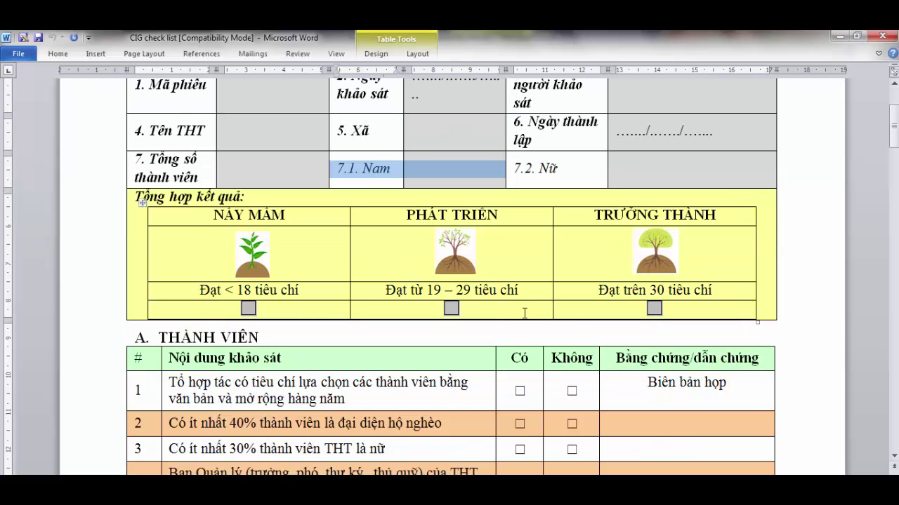
pyautogui.moveTo(170, 198); pyautogui.dragTo(285, 215)
pyautogui.moveTo(200, 290); pyautogui.dragTo(250, 290)
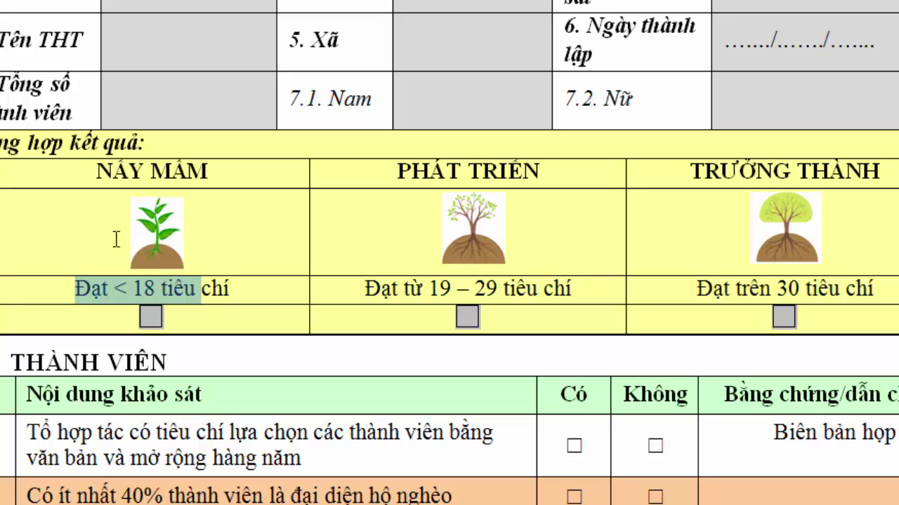
pyautogui.click(215, 257)
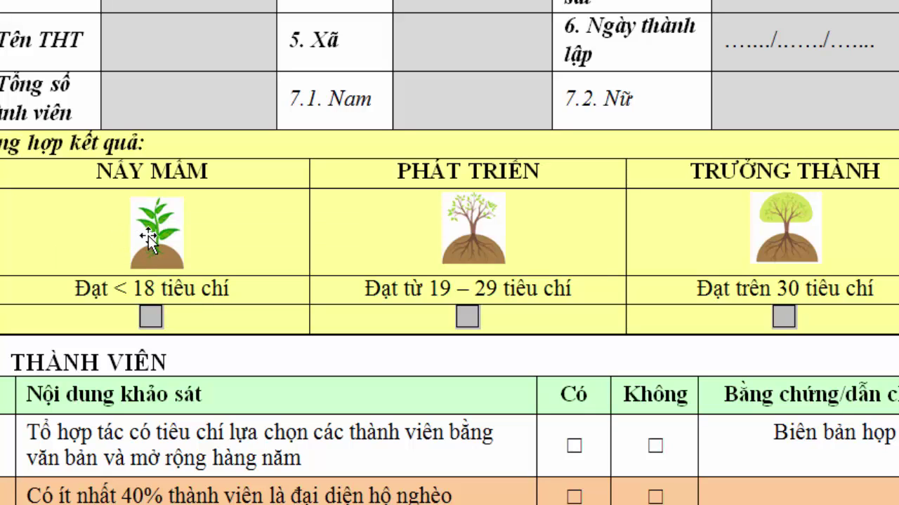
pyautogui.moveTo(403, 289); pyautogui.dragTo(542, 289)
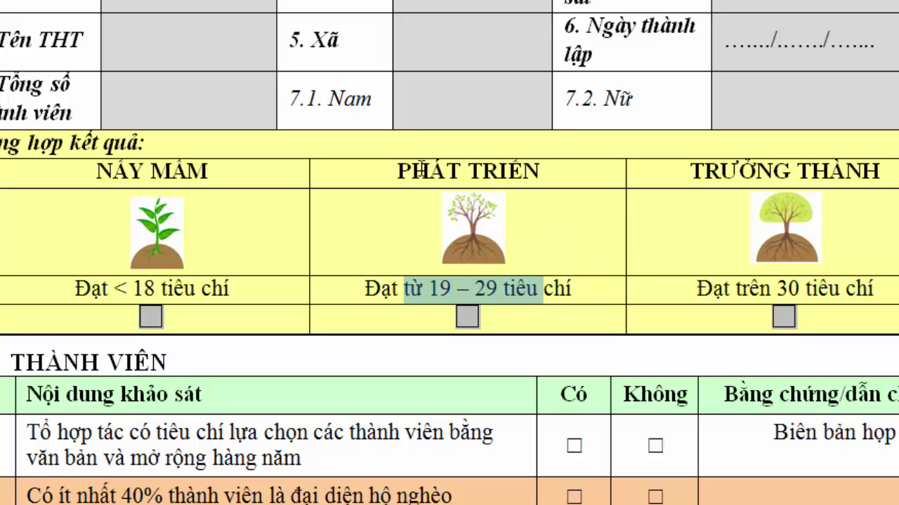
pyautogui.moveTo(413, 172); pyautogui.dragTo(497, 174)
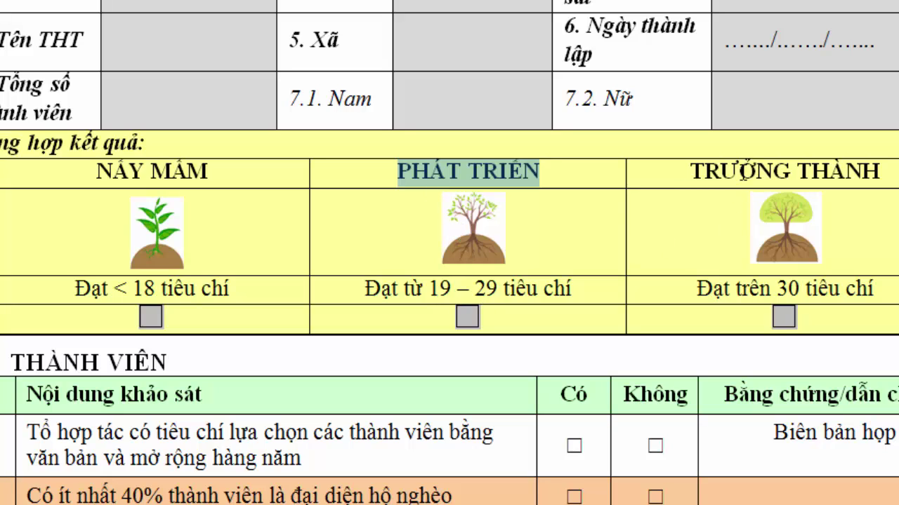
pyautogui.moveTo(744, 172); pyautogui.dragTo(773, 245)
pyautogui.click(809, 287)
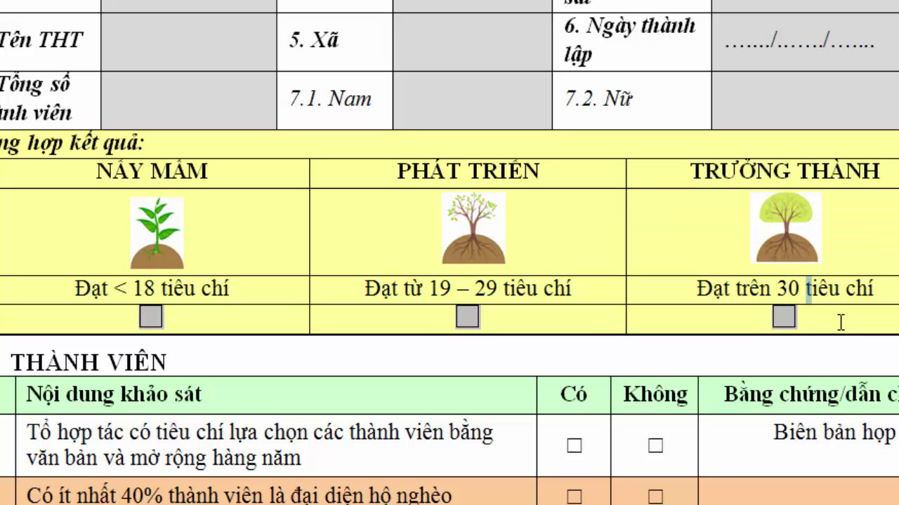
# Step: Point out the THÀNH VIÊN section heading that starts the checklist
pyautogui.scroll(3, 449, 281)
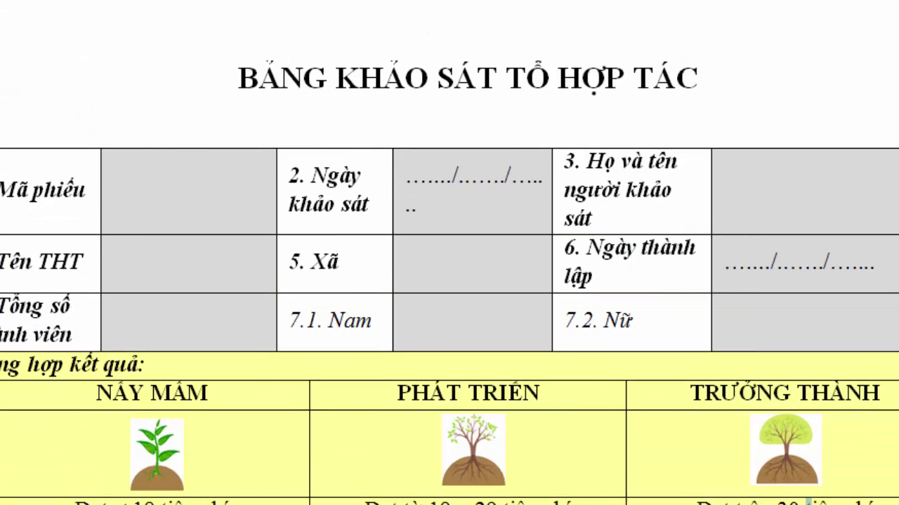
pyautogui.scroll(-3, 449, 281)
pyautogui.scroll(2, 450, 280)
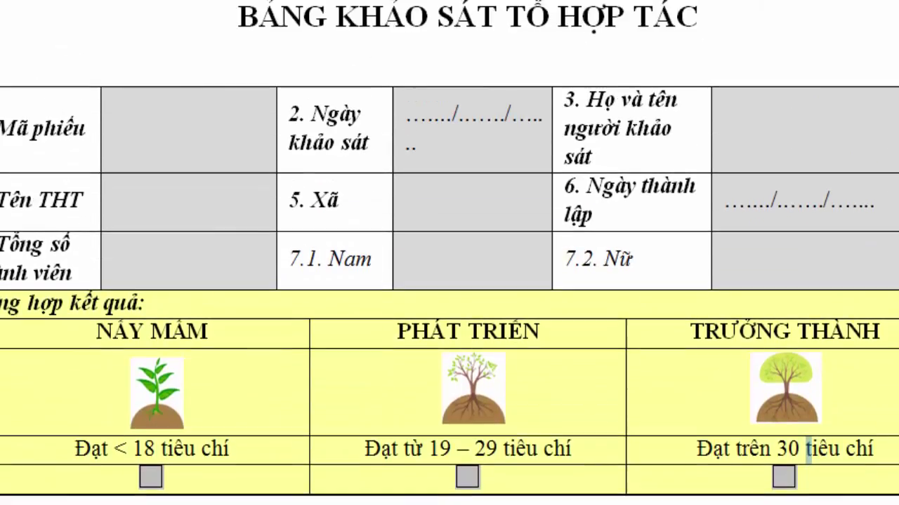
pyautogui.scroll(-3, 449, 281)
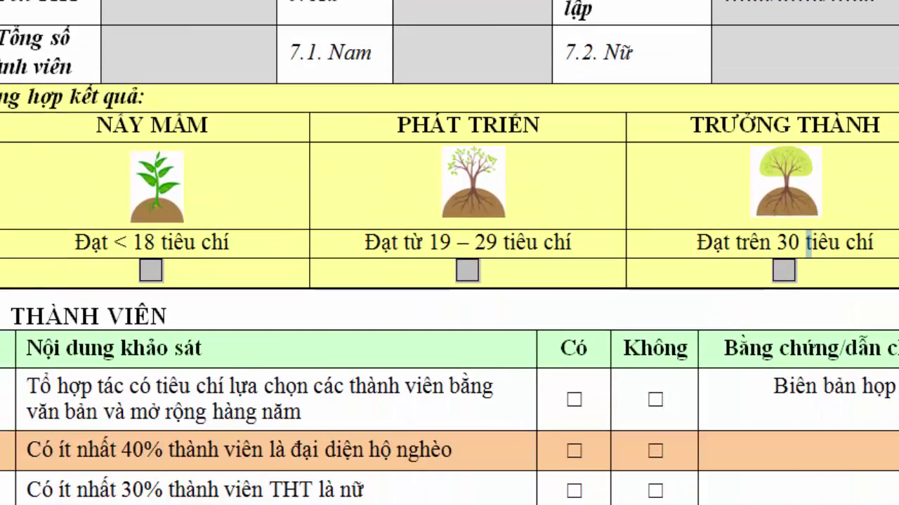
pyautogui.moveTo(9, 316); pyautogui.dragTo(169, 316)
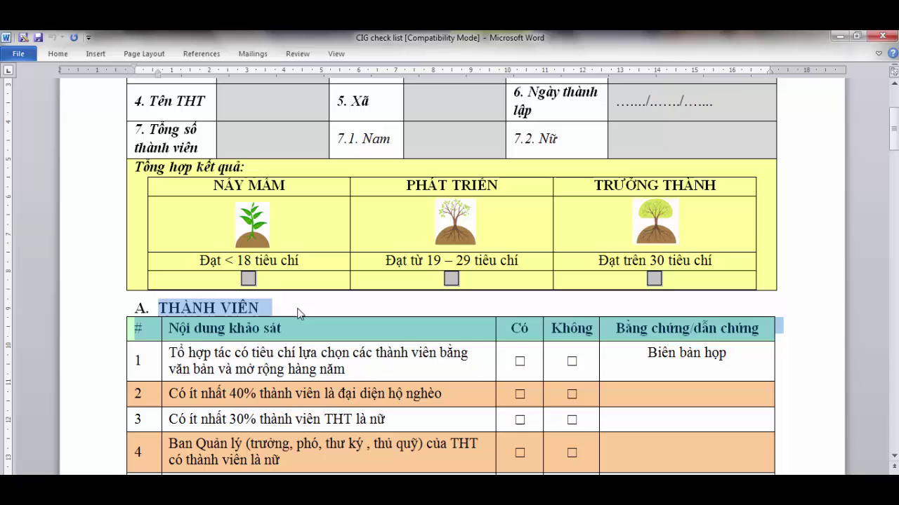
# Step: Highlight section A's member rows 1–5 and the TẦM NHÌN VÀ MỤC TIÊU section B heading
pyautogui.click(206, 318)
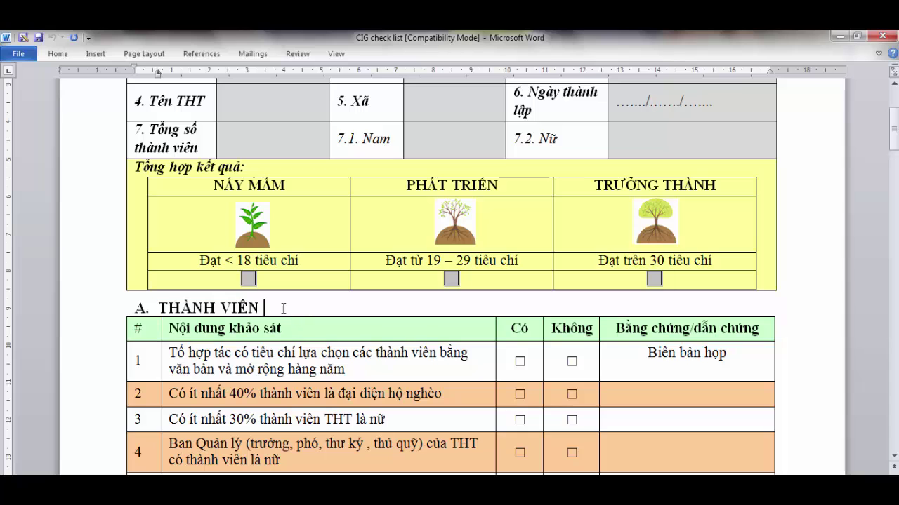
pyautogui.hotkey('shift', 'Home')
pyautogui.moveTo(894, 144)
pyautogui.mouseDown()
pyautogui.moveTo(894, 157)
pyautogui.moveTo(894, 149)
pyautogui.mouseUp()
pyautogui.moveTo(102, 142); pyautogui.dragTo(109, 302)
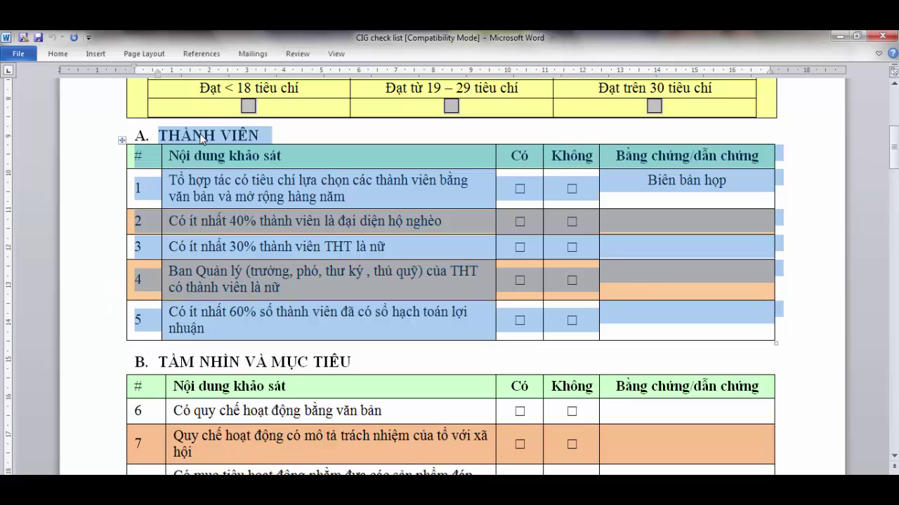
pyautogui.click(123, 311)
pyautogui.click(112, 370)
pyautogui.moveTo(112, 370); pyautogui.dragTo(121, 406)
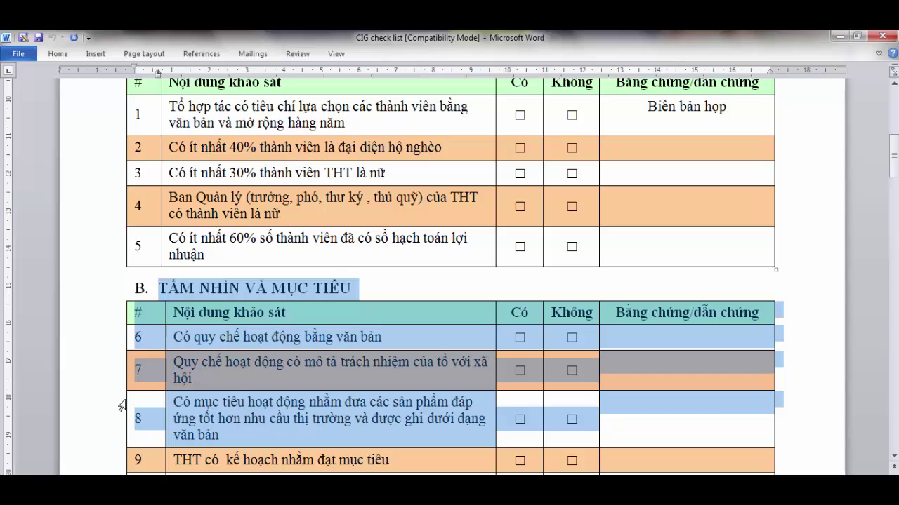
# Step: Highlight the CÔNG TÁC QUẢN LÝ section C rows 11–14 and section D rows 16–18
pyautogui.scroll(-3, 259, 323)
pyautogui.click(239, 291)
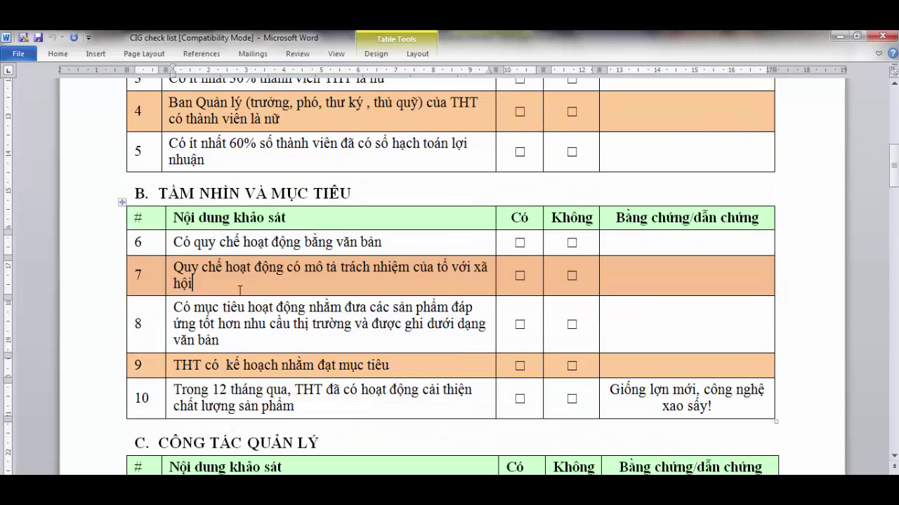
pyautogui.scroll(-6, 239, 294)
pyautogui.moveTo(191, 257); pyautogui.dragTo(322, 256)
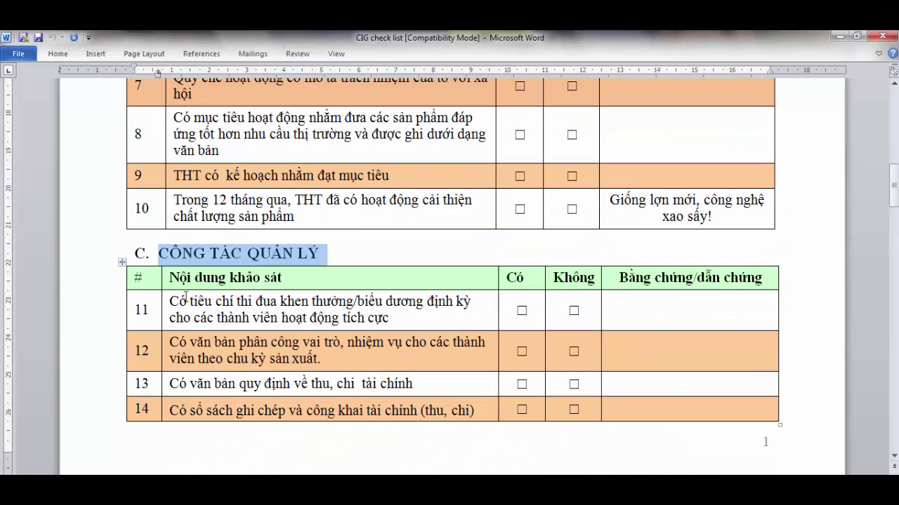
pyautogui.moveTo(81, 309); pyautogui.dragTo(106, 429)
pyautogui.scroll(-12, 144, 386)
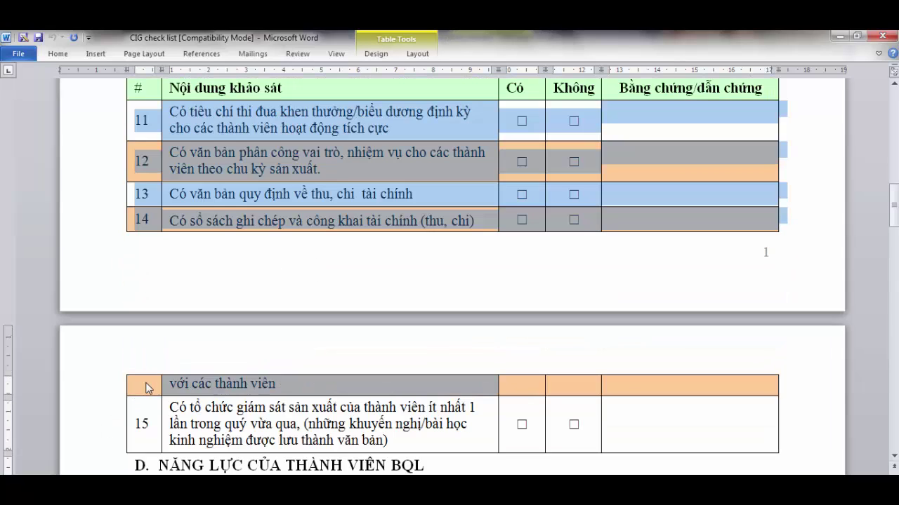
pyautogui.moveTo(86, 278); pyautogui.dragTo(93, 415)
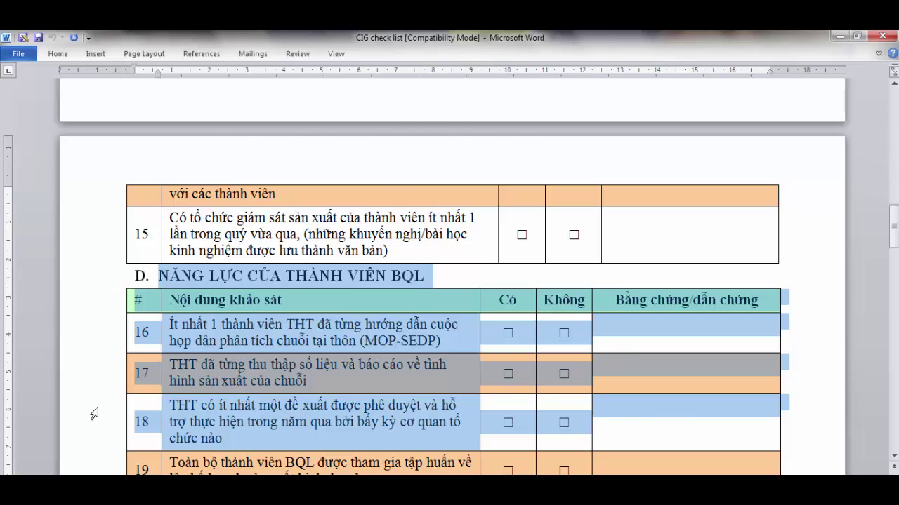
pyautogui.scroll(-3, 93, 414)
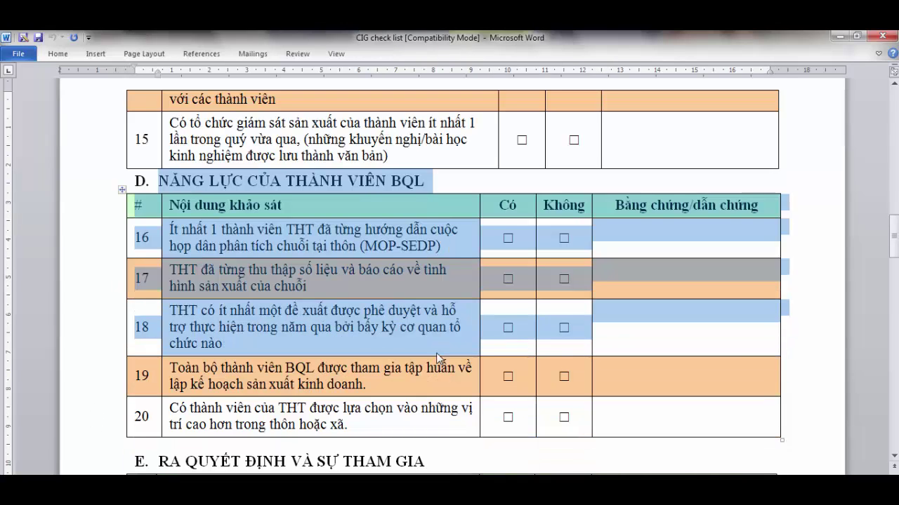
pyautogui.click(182, 230)
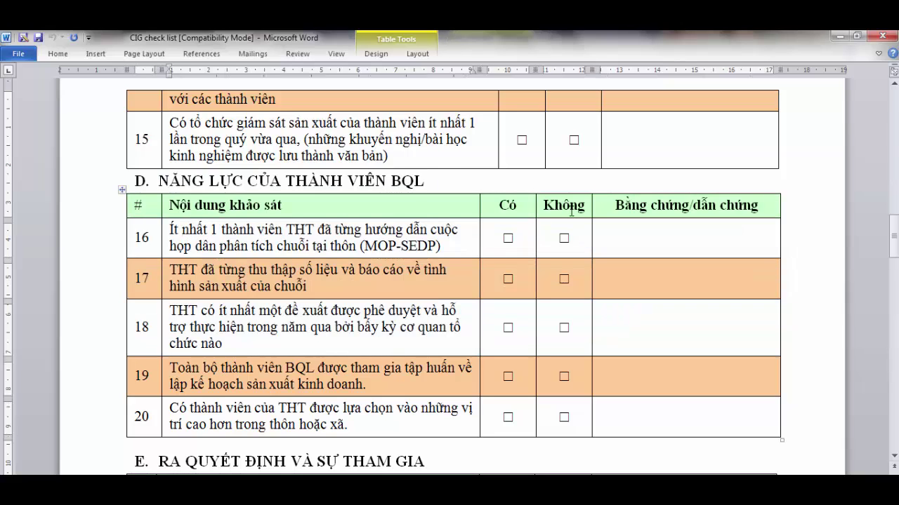
# Step: Point out the section E and F headings of the checklist
pyautogui.click(670, 235)
pyautogui.moveTo(895, 226); pyautogui.dragTo(896, 251)
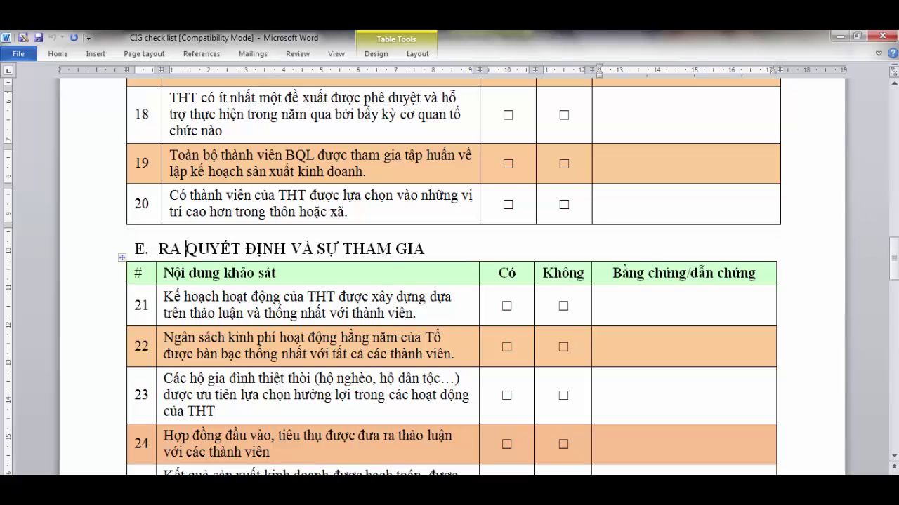
pyautogui.moveTo(185, 249); pyautogui.dragTo(393, 249)
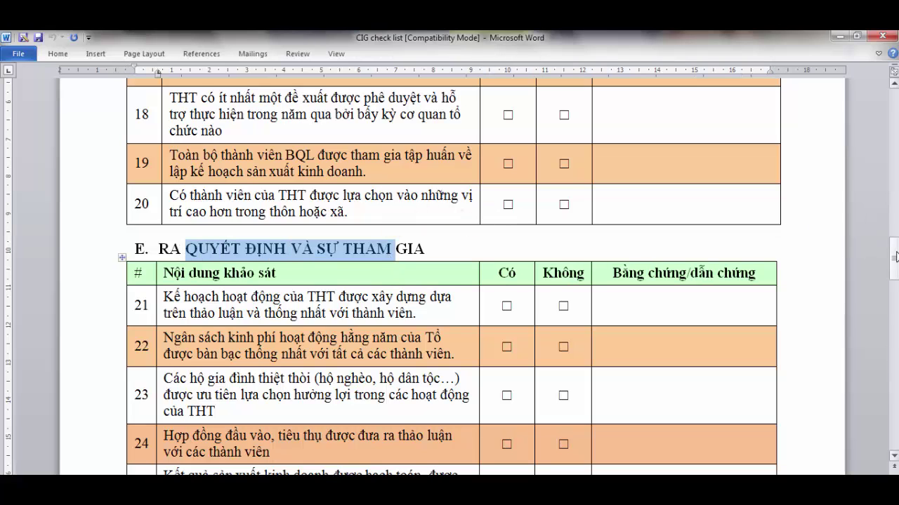
pyautogui.moveTo(896, 257); pyautogui.dragTo(896, 288)
pyautogui.moveTo(242, 249); pyautogui.dragTo(339, 250)
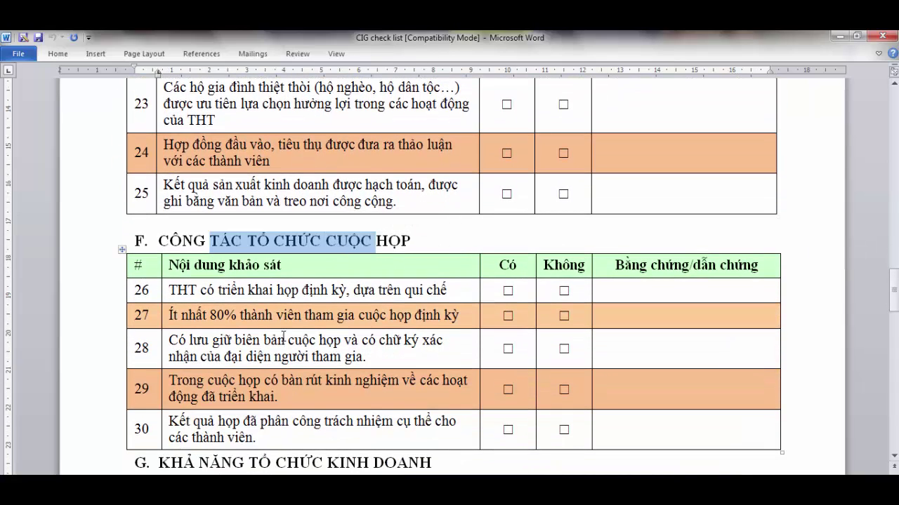
# Step: Point out the section G heading and its rows, continuing toward the Ghi chú notes
pyautogui.scroll(-3, 237, 323)
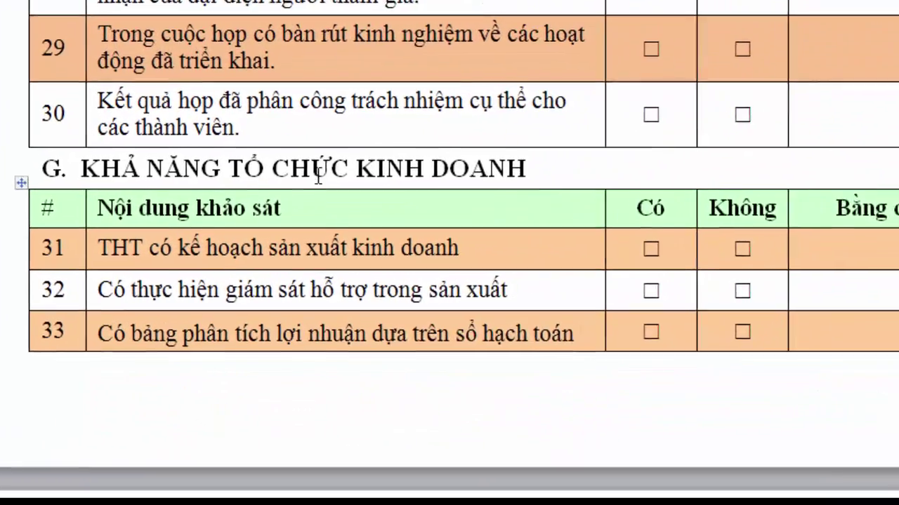
pyautogui.moveTo(276, 368); pyautogui.dragTo(431, 368)
pyautogui.moveTo(211, 217); pyautogui.dragTo(325, 305)
pyautogui.scroll(-10, 517, 269)
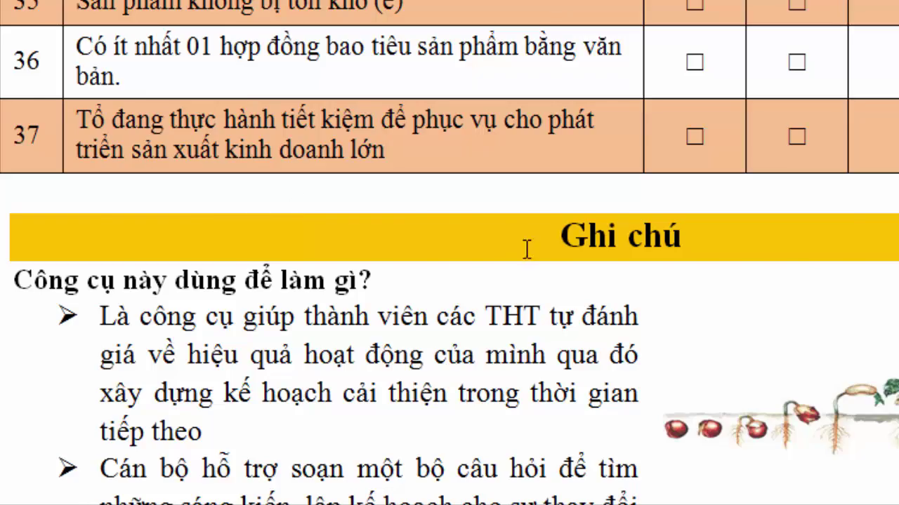
# Step: Highlight the Ghi chú notes through question 1 and view its 0–10 Nảy mầm-to-Trưởng thành staircase
pyautogui.scroll(-5, 525, 248)
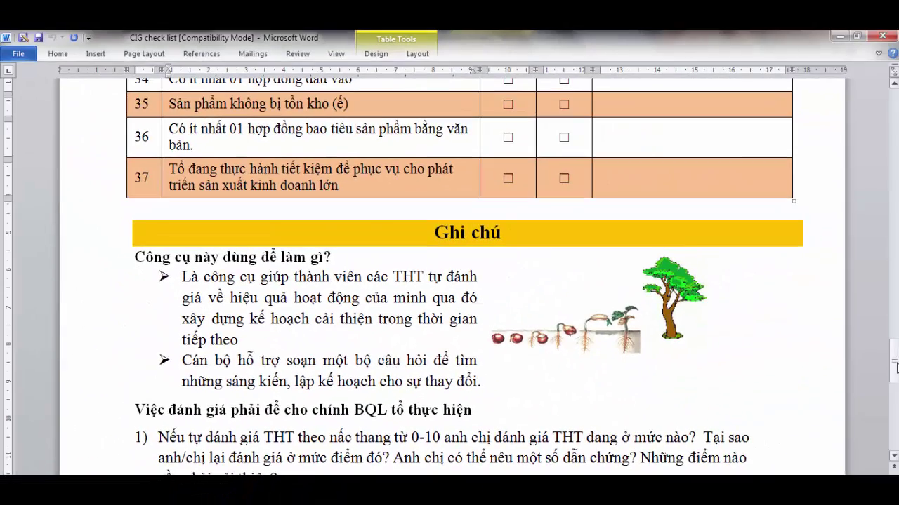
pyautogui.moveTo(895, 368); pyautogui.dragTo(895, 371)
pyautogui.moveTo(431, 173); pyautogui.dragTo(438, 378)
pyautogui.scroll(-5, 438, 378)
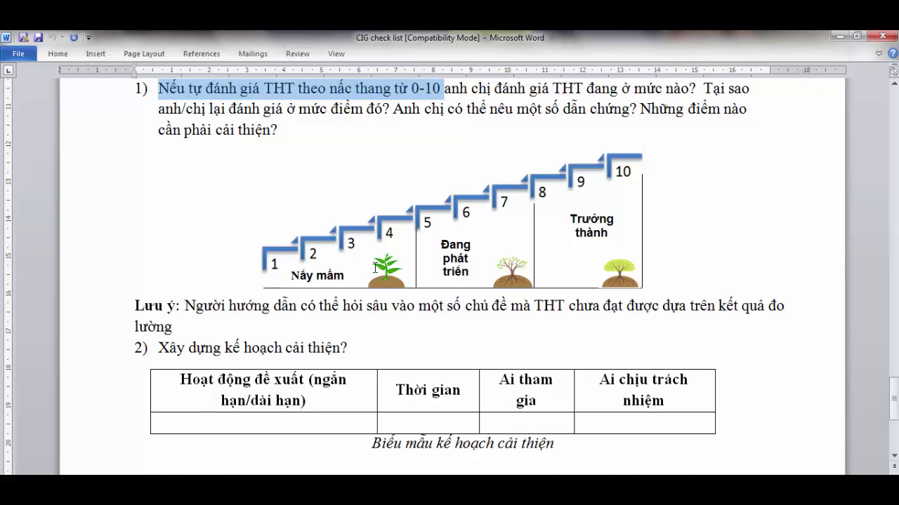
pyautogui.scroll(3, 374, 267)
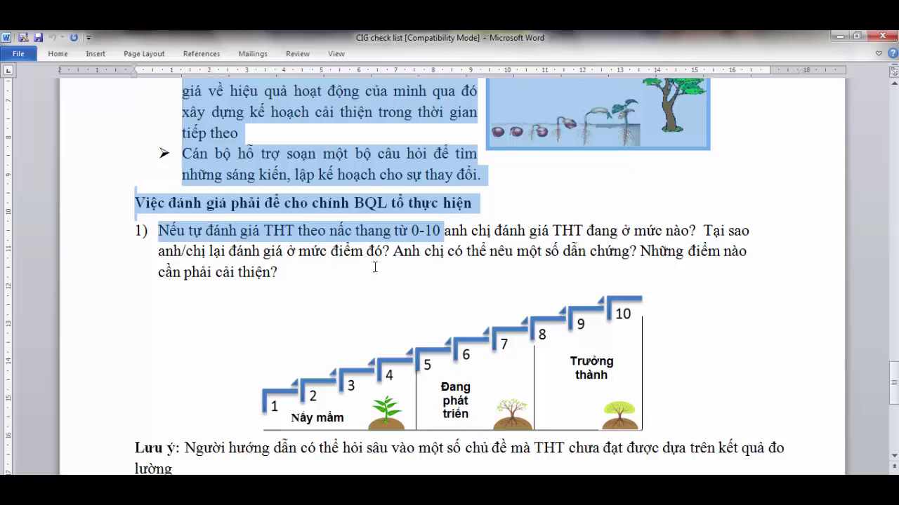
pyautogui.click(387, 203)
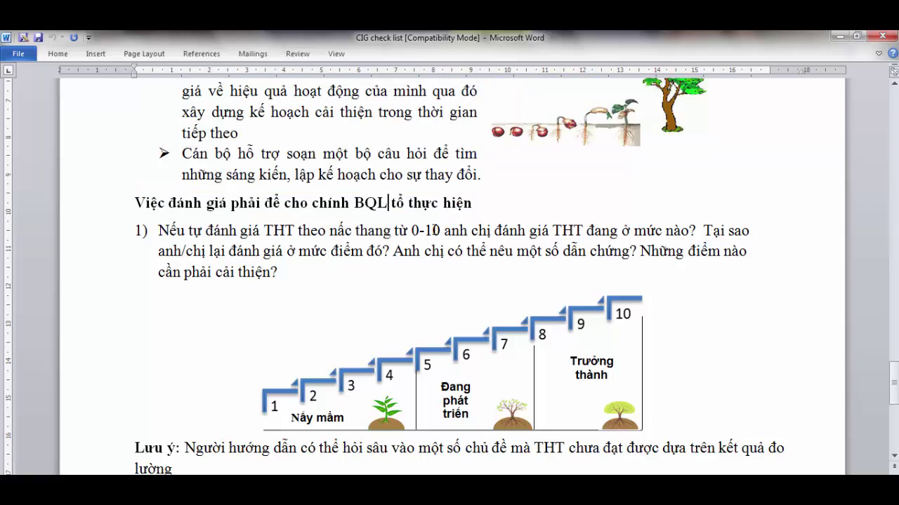
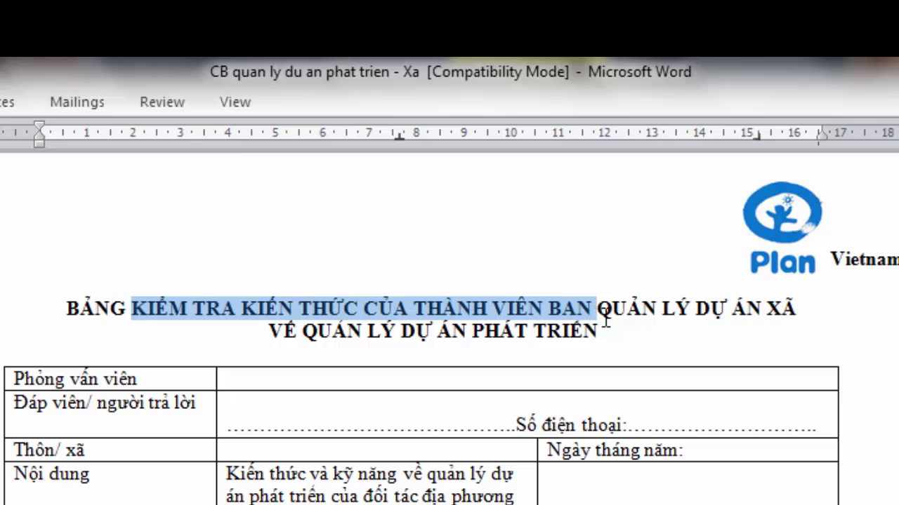
# Step: Highlight the checklist title, the indicator 5.1.2 label and description, and the answer-assessment text
pyautogui.moveTo(445, 334); pyautogui.dragTo(417, 302)
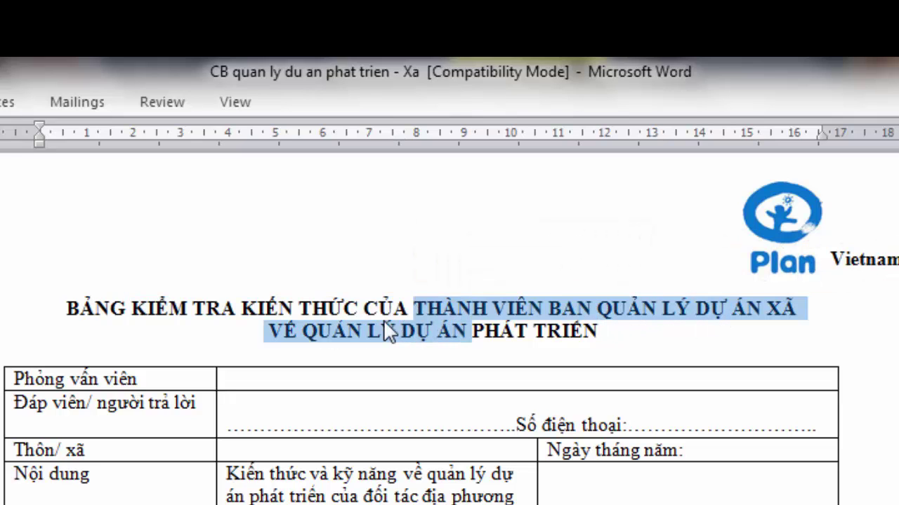
pyautogui.scroll(-1, 372, 330)
pyautogui.moveTo(44, 460); pyautogui.dragTo(186, 460)
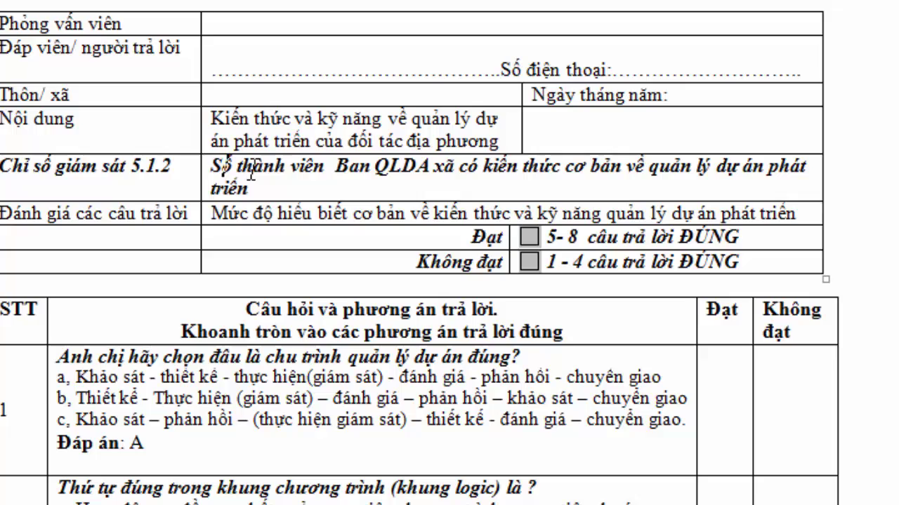
pyautogui.moveTo(226, 462); pyautogui.dragTo(297, 472)
pyautogui.moveTo(280, 130); pyautogui.dragTo(772, 130)
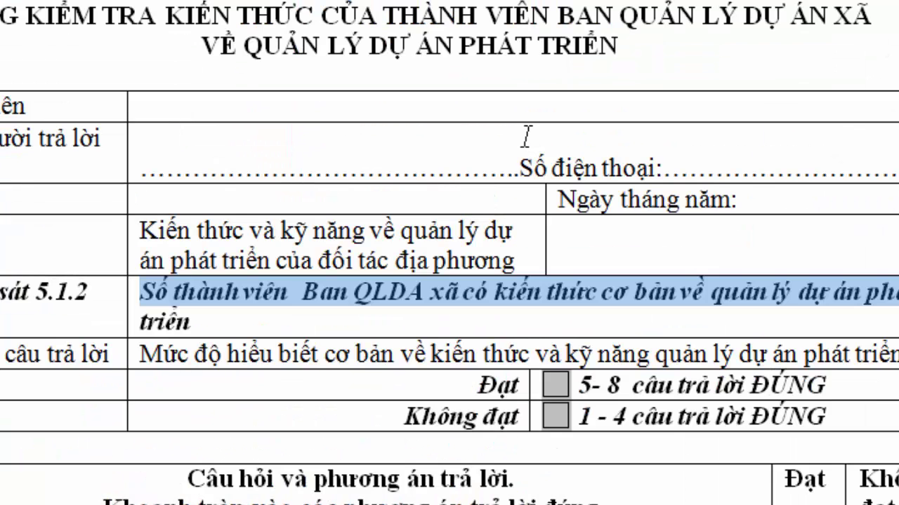
pyautogui.scroll(-3, 528, 139)
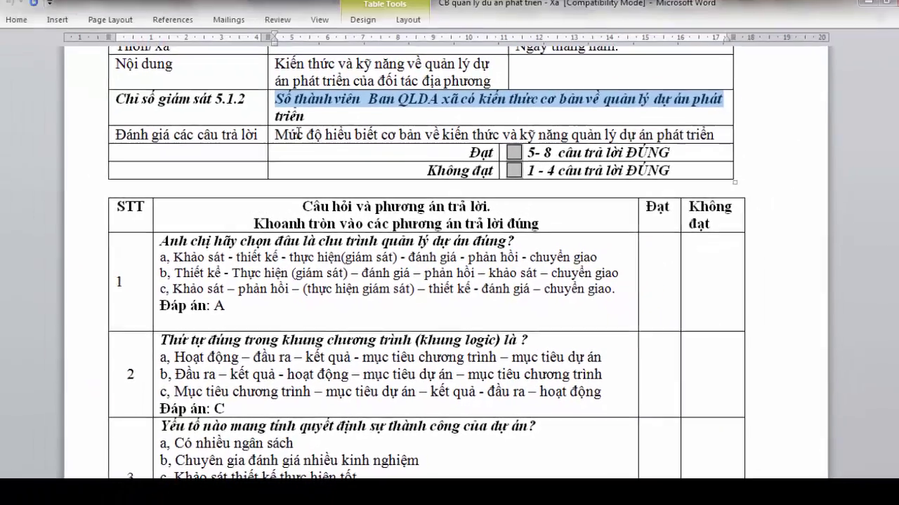
pyautogui.moveTo(291, 154); pyautogui.dragTo(680, 163)
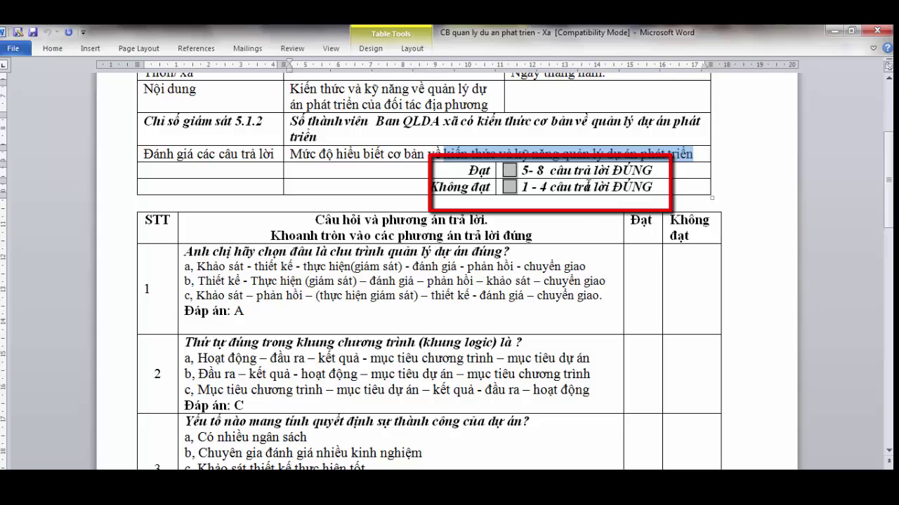
# Step: Highlight question 7's answer options and the title's second half, then close the checklist
pyautogui.scroll(-15, 588, 190)
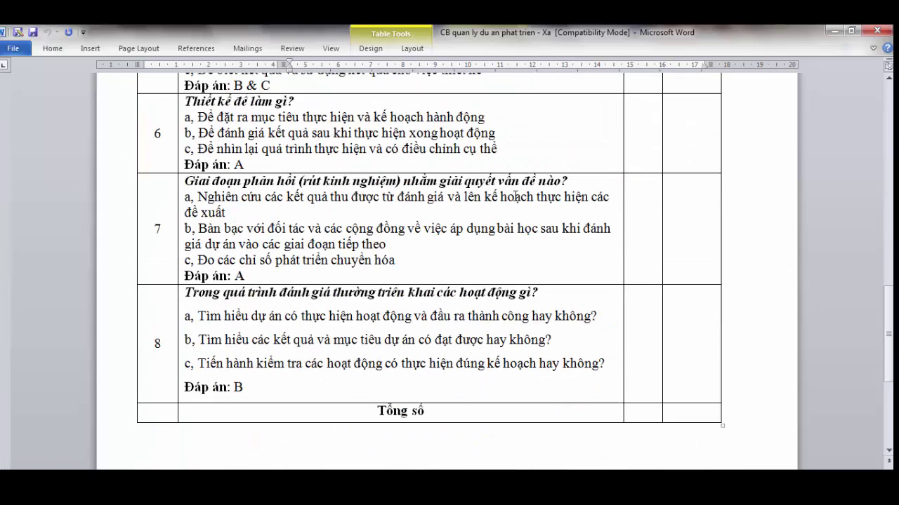
pyautogui.moveTo(215, 181); pyautogui.dragTo(414, 268)
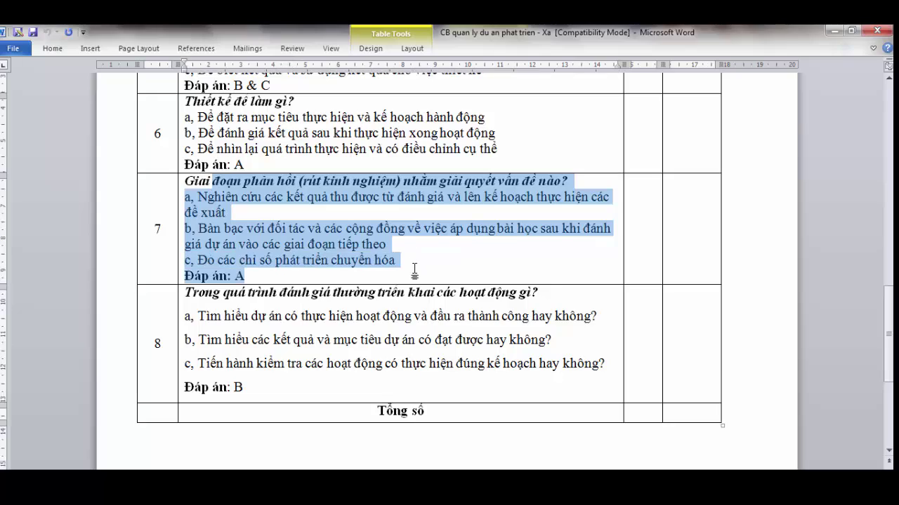
pyautogui.scroll(20, 350, 245)
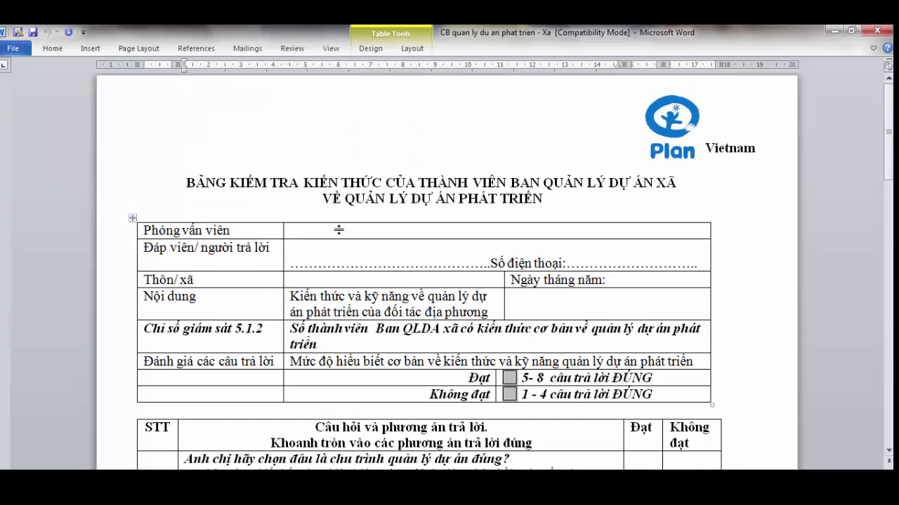
pyautogui.moveTo(386, 182); pyautogui.dragTo(437, 198)
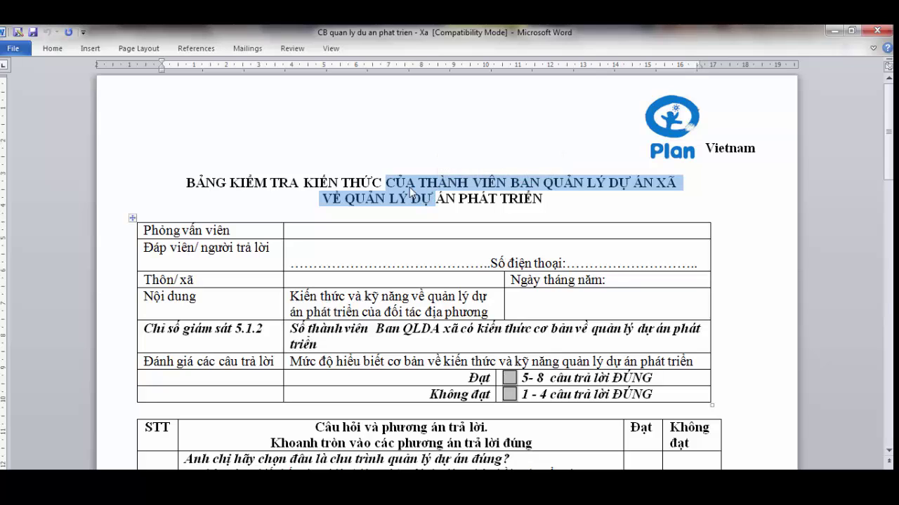
pyautogui.click(887, 31)
# Step: Select indicator 3.3.1 in C12 and follow D12's 'Bảng kiểm' link to the savings-credit checklist
pyautogui.click(283, 199)
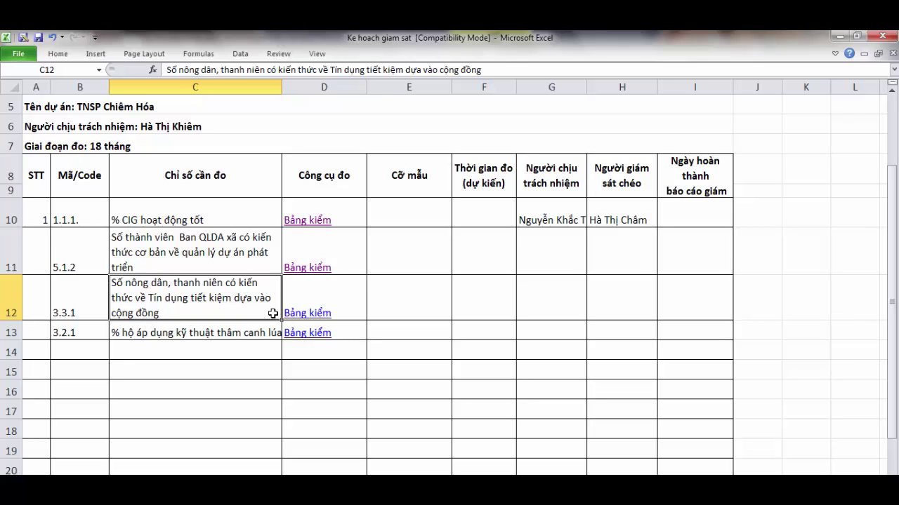
pyautogui.click(307, 314)
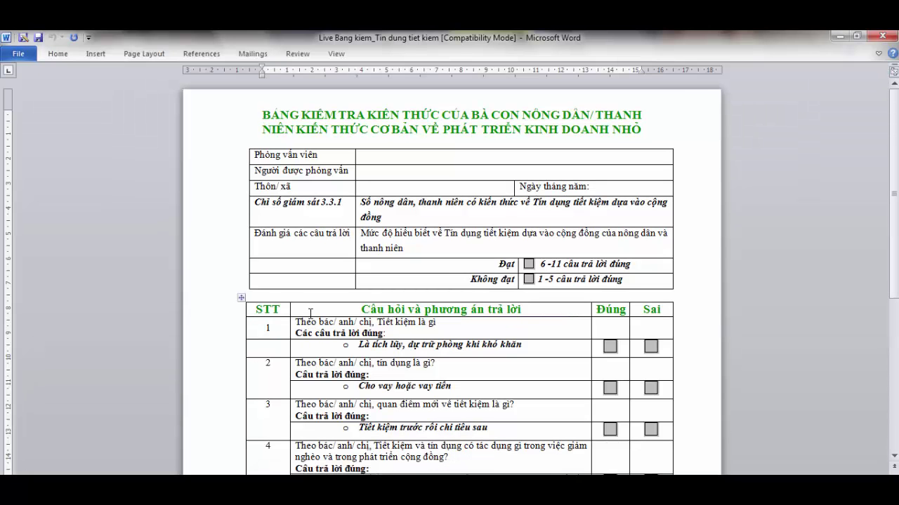
pyautogui.moveTo(274, 208); pyautogui.dragTo(336, 207)
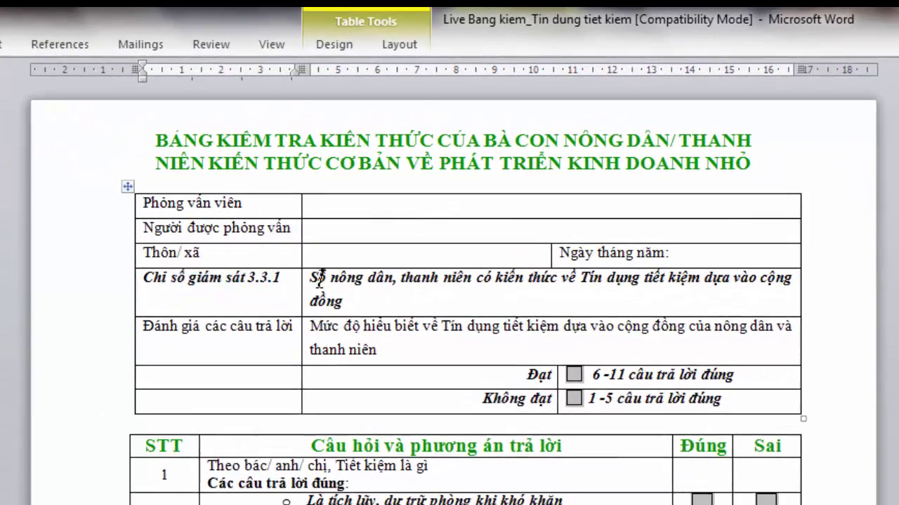
pyautogui.moveTo(361, 202); pyautogui.dragTo(443, 207)
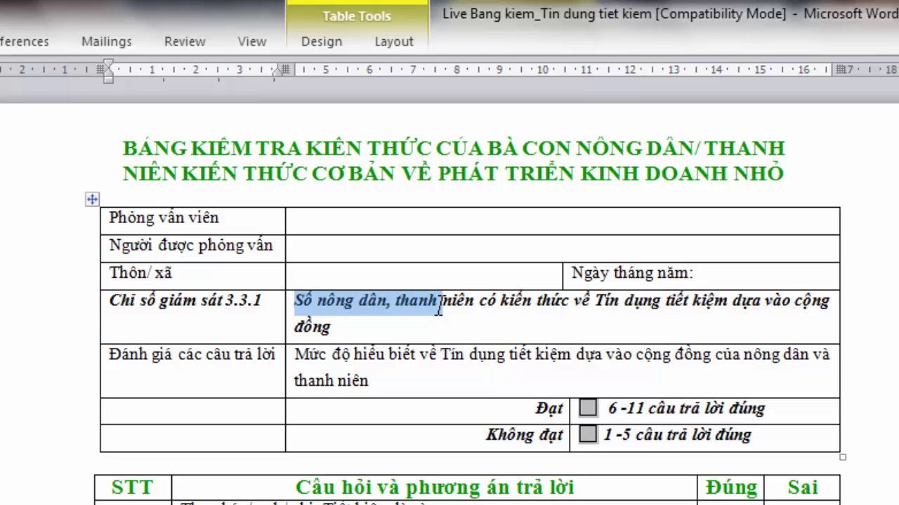
pyautogui.moveTo(439, 308); pyautogui.dragTo(517, 308)
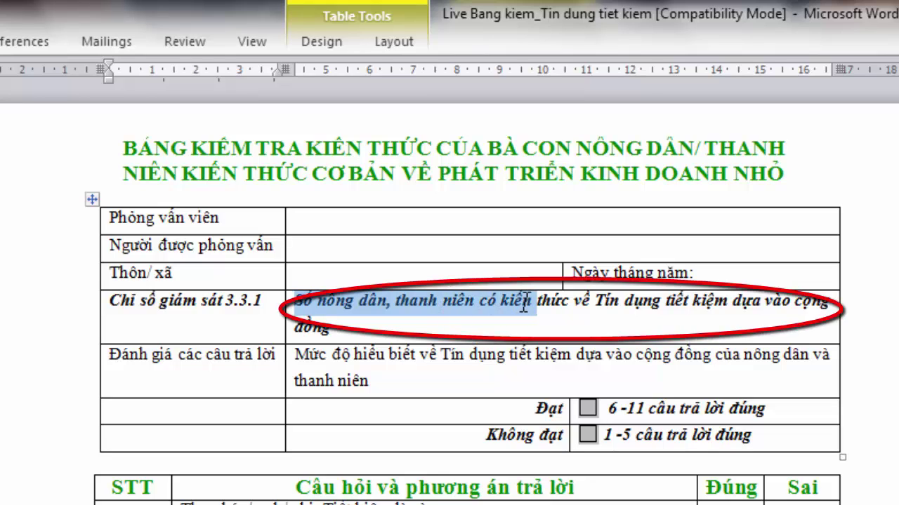
pyautogui.moveTo(525, 303); pyautogui.dragTo(525, 321)
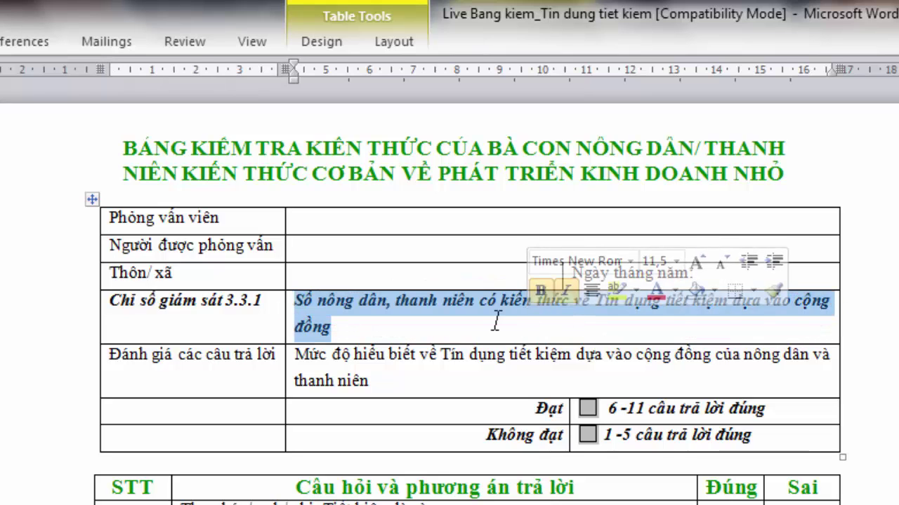
pyautogui.moveTo(442, 301); pyautogui.dragTo(331, 327)
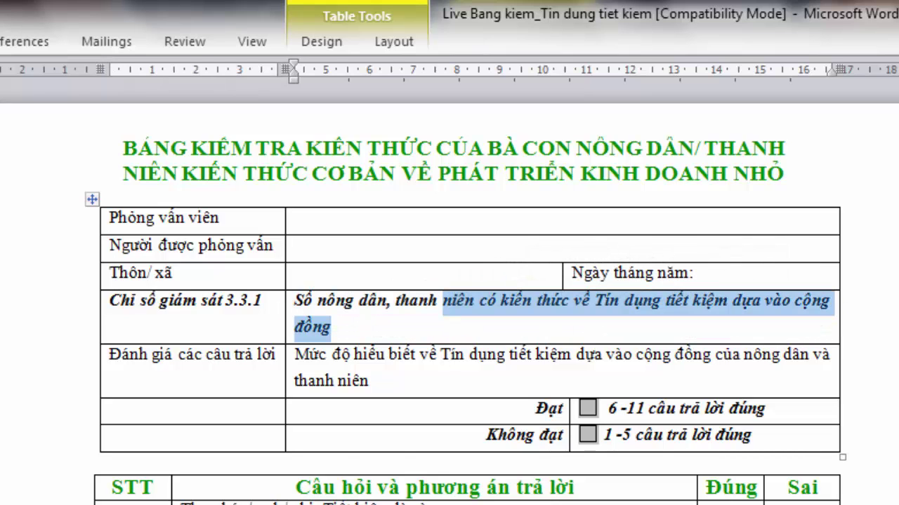
pyautogui.scroll(-5, 469, 294)
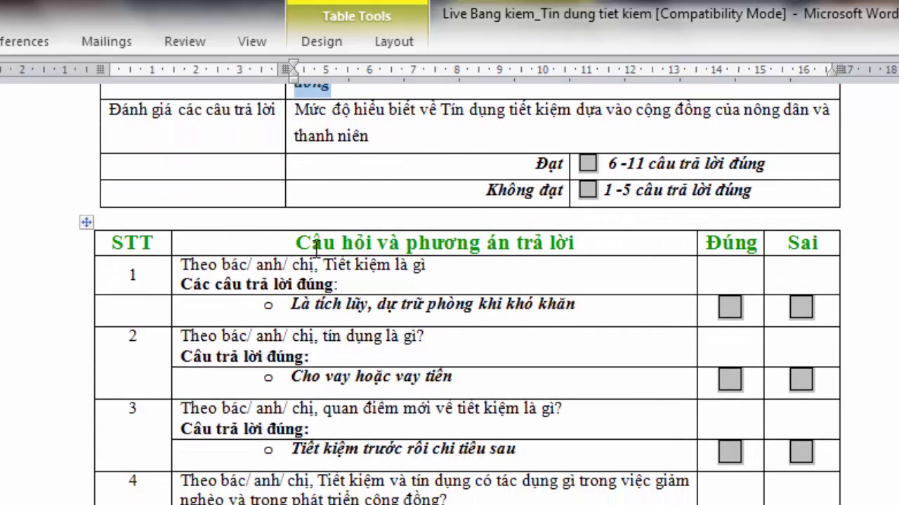
pyautogui.moveTo(316, 243); pyautogui.dragTo(598, 434)
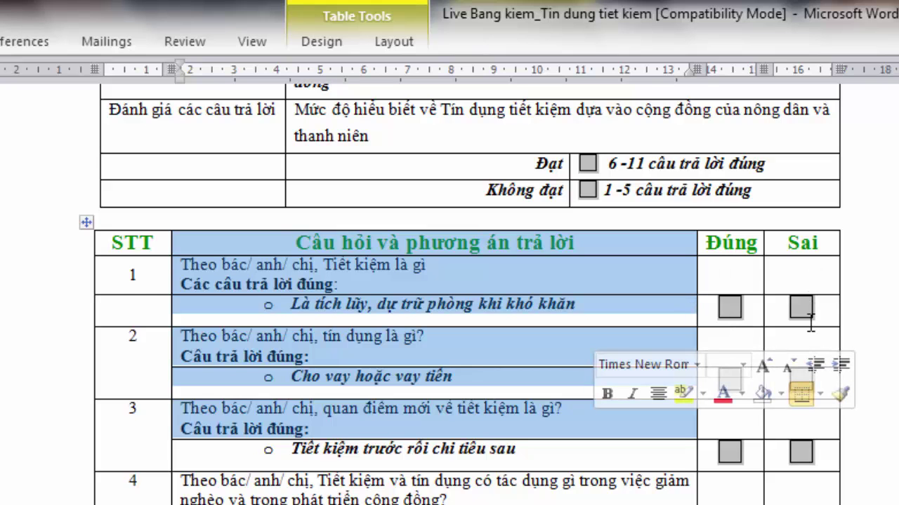
pyautogui.scroll(-5, 117, 295)
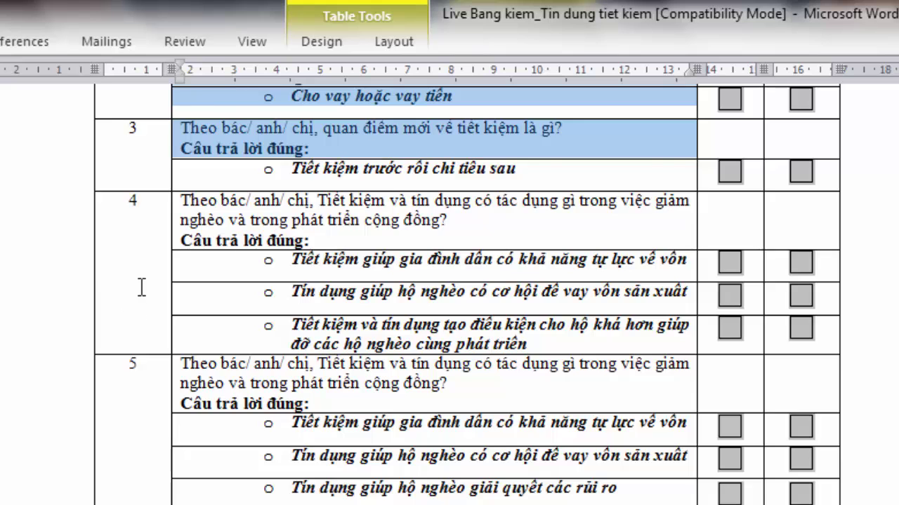
pyautogui.scroll(9, 142, 288)
pyautogui.scroll(-6, 150, 295)
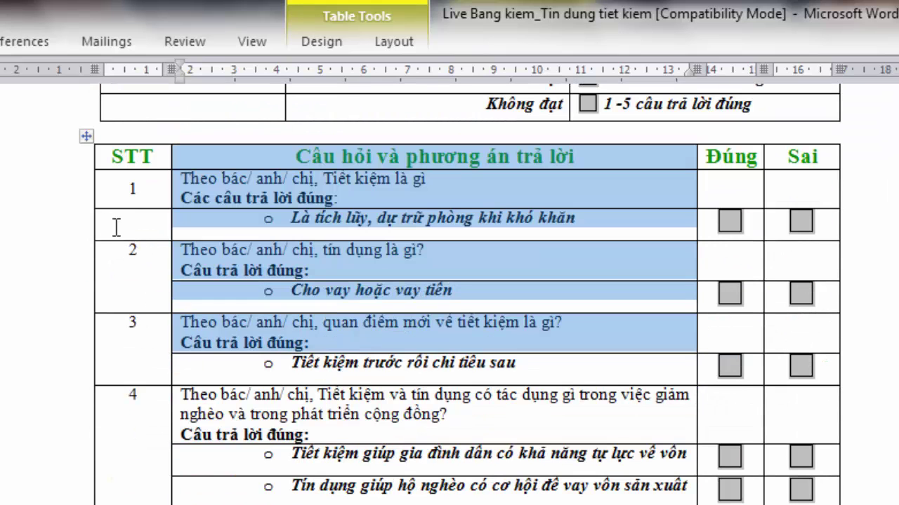
pyautogui.moveTo(72, 200); pyautogui.dragTo(61, 504)
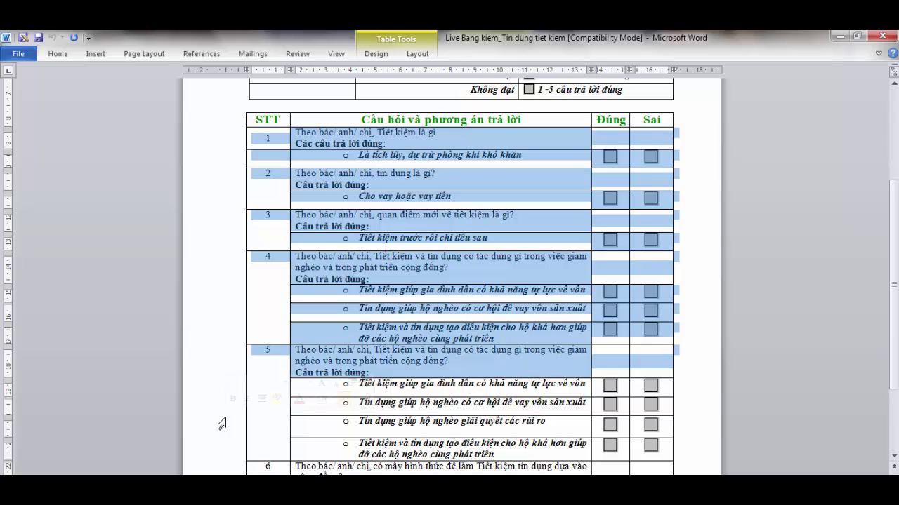
pyautogui.scroll(-3, 255, 427)
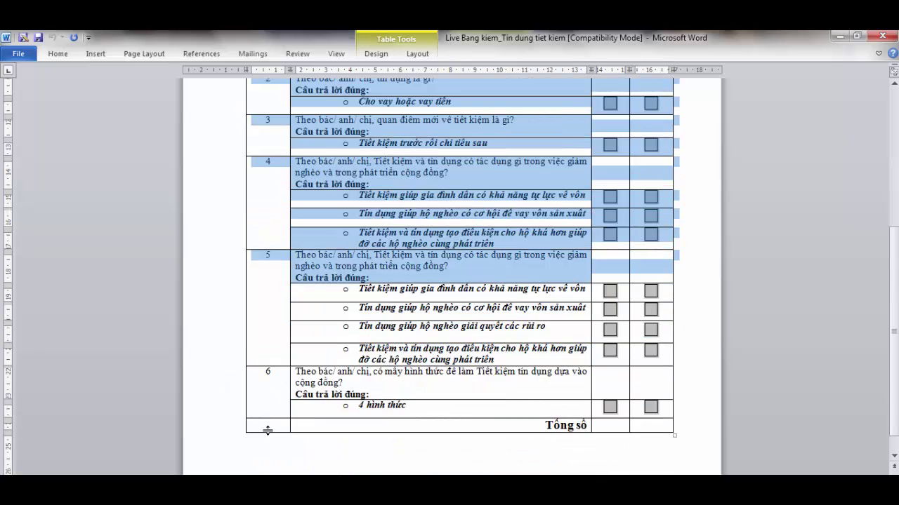
pyautogui.scroll(-1, 461, 402)
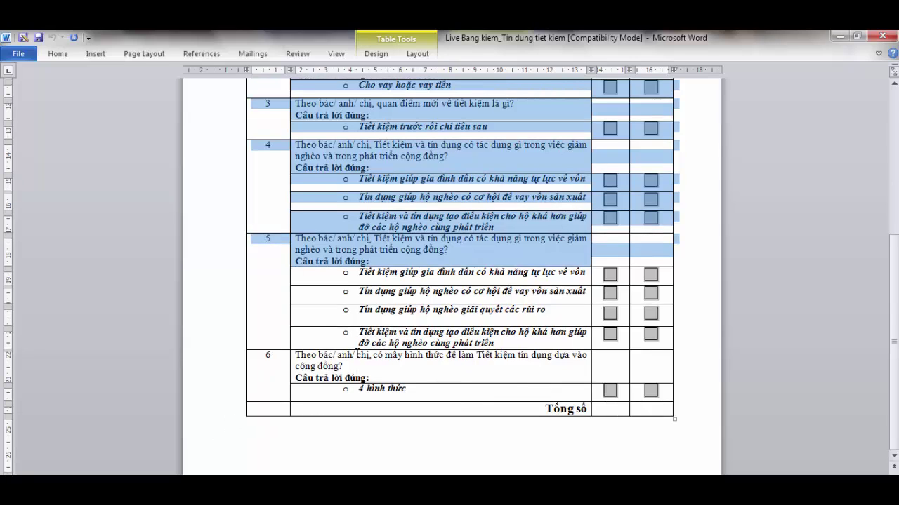
pyautogui.moveTo(298, 355); pyautogui.dragTo(431, 381)
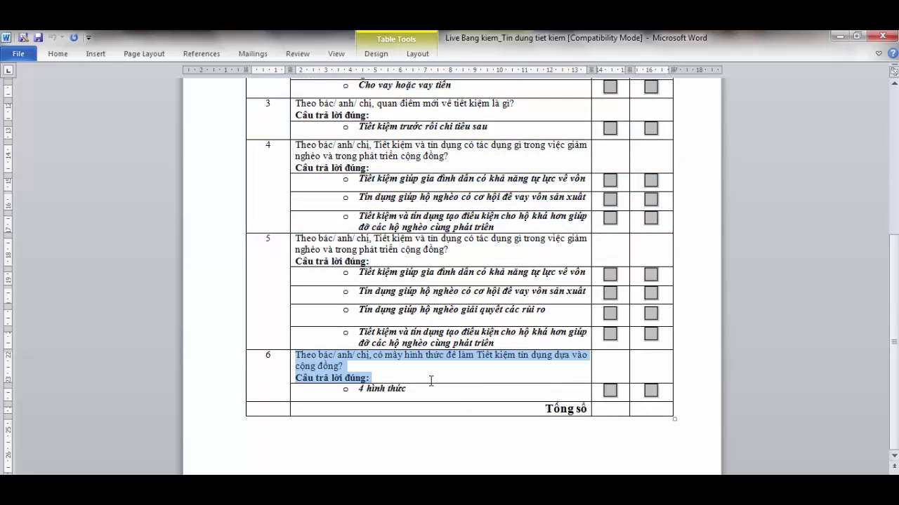
pyautogui.click(384, 380)
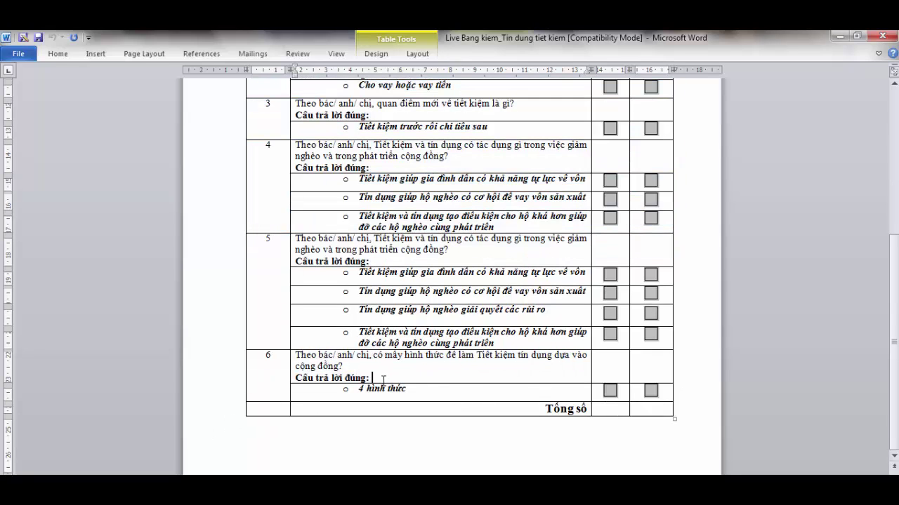
pyautogui.moveTo(377, 379); pyautogui.dragTo(465, 363)
pyautogui.click(386, 377)
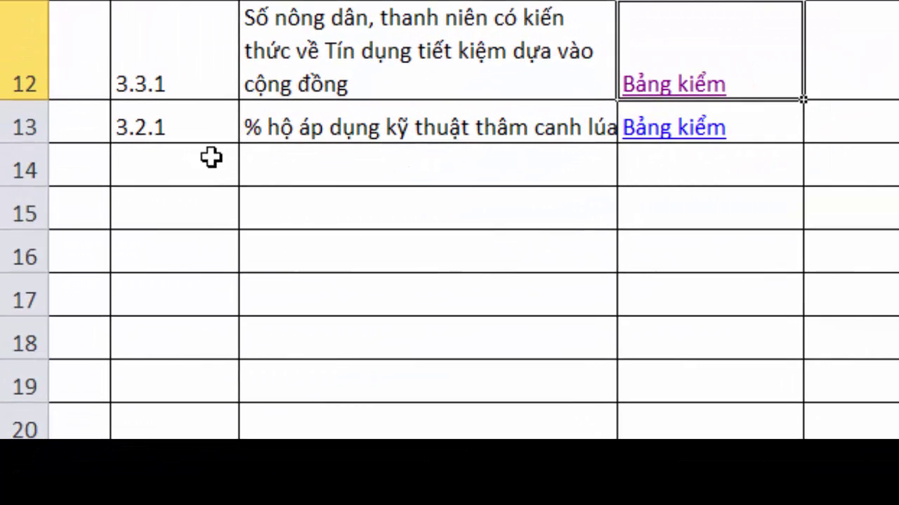
# Step: Close Word, highlight 'áp dụng' in C13, and follow D13's 'Bảng kiểm' link to the rice-field form
pyautogui.click(311, 126)
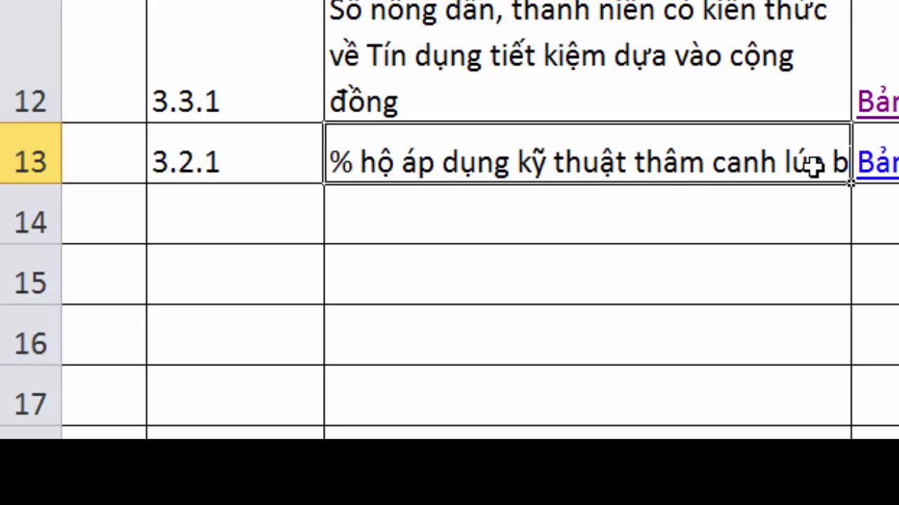
pyautogui.doubleClick(402, 166)
pyautogui.moveTo(402, 166); pyautogui.dragTo(509, 164)
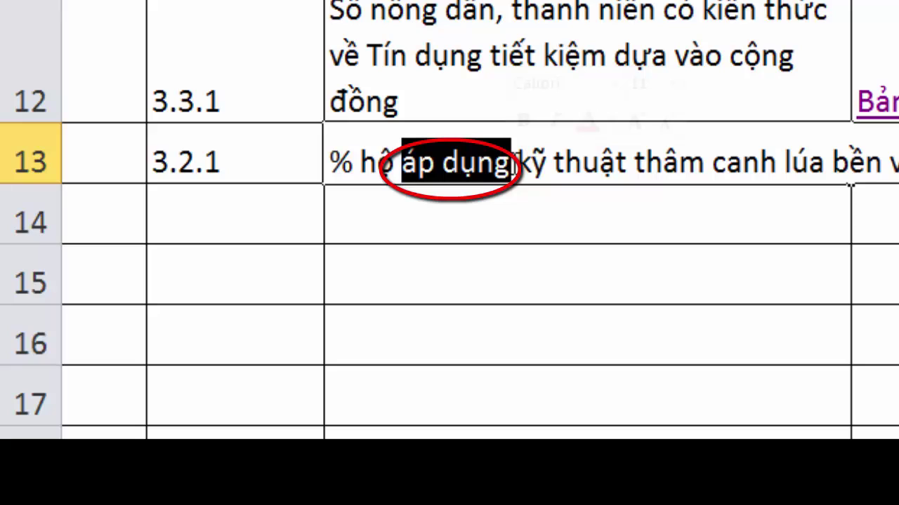
pyautogui.click(594, 206)
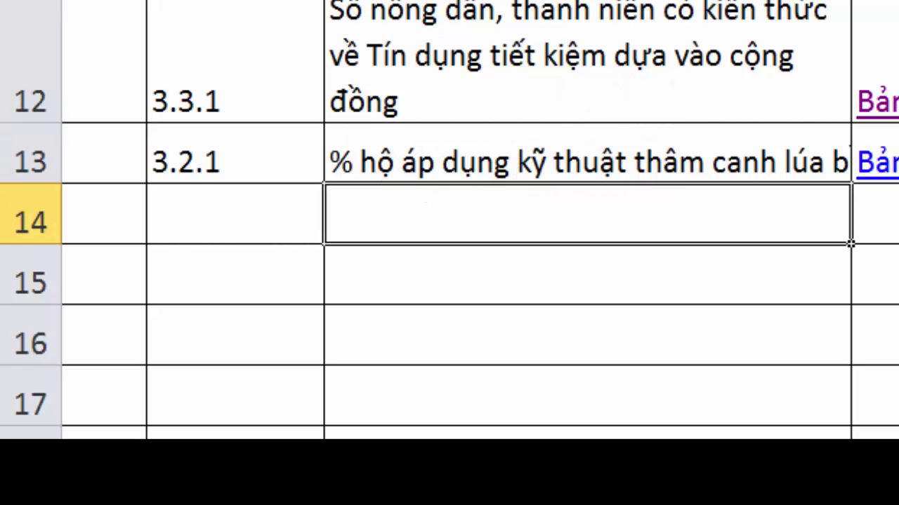
pyautogui.click(874, 162)
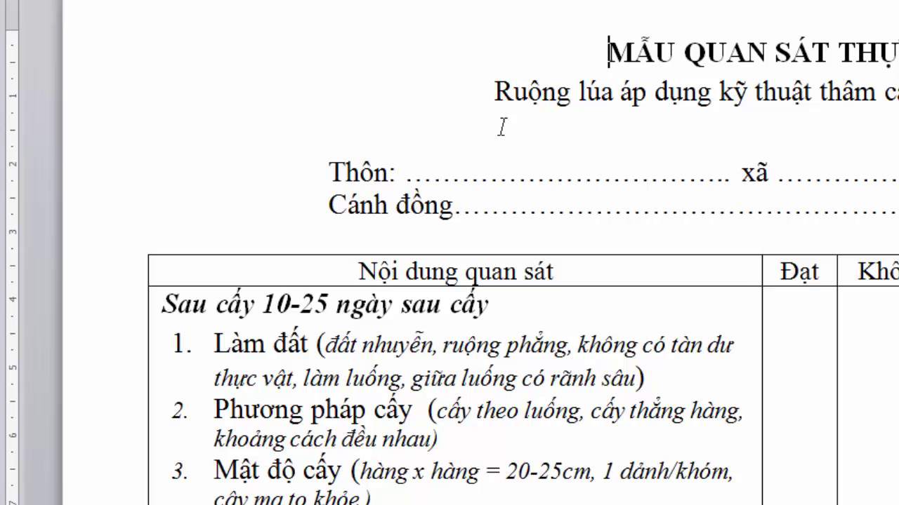
pyautogui.moveTo(433, 175); pyautogui.dragTo(678, 177)
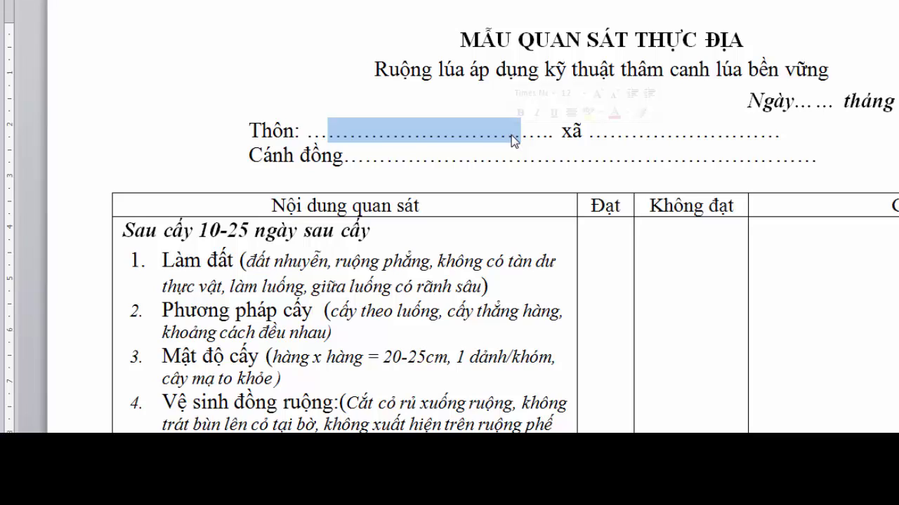
pyautogui.click(517, 136)
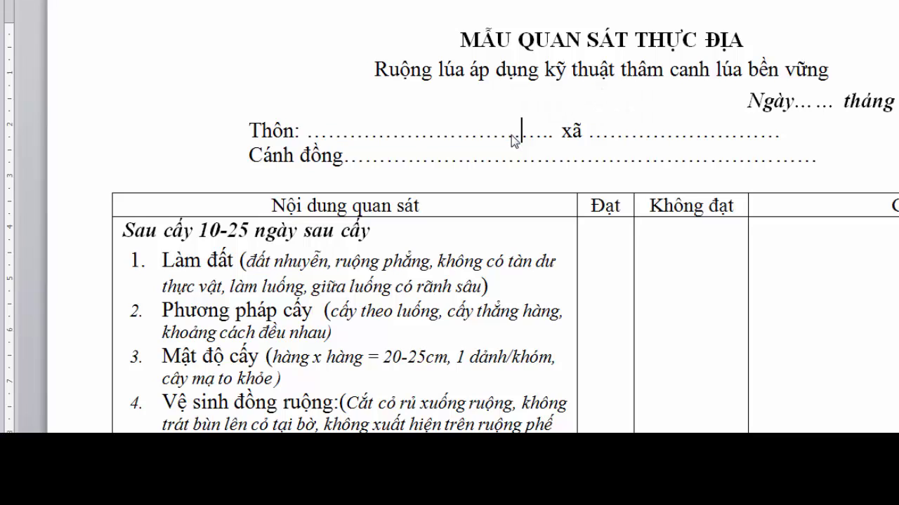
pyautogui.moveTo(518, 40); pyautogui.dragTo(704, 40)
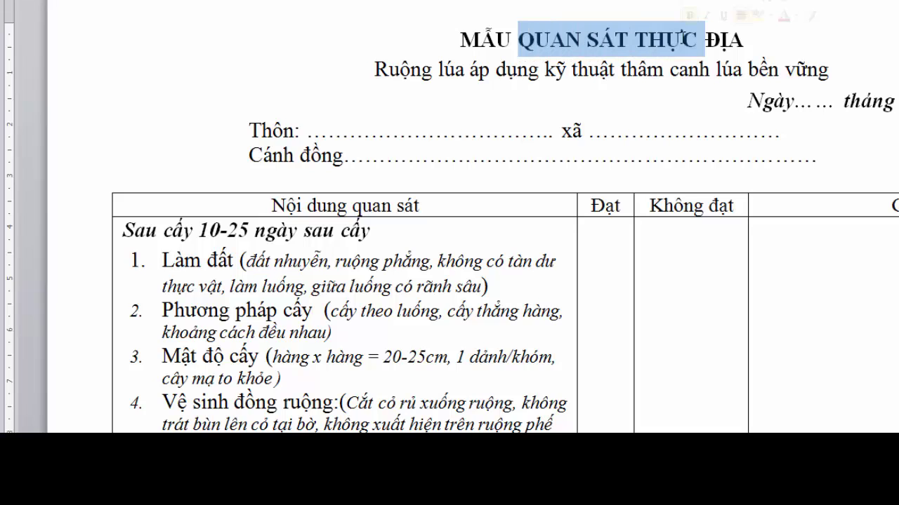
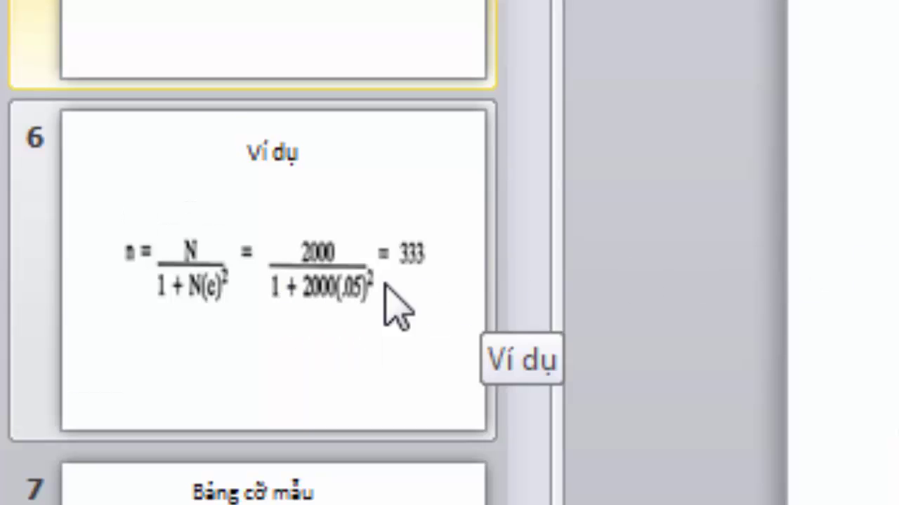
# Step: Go to slide 6, the Ví dụ example where N = 2000 gives a sample of 333
pyautogui.click(361, 288)
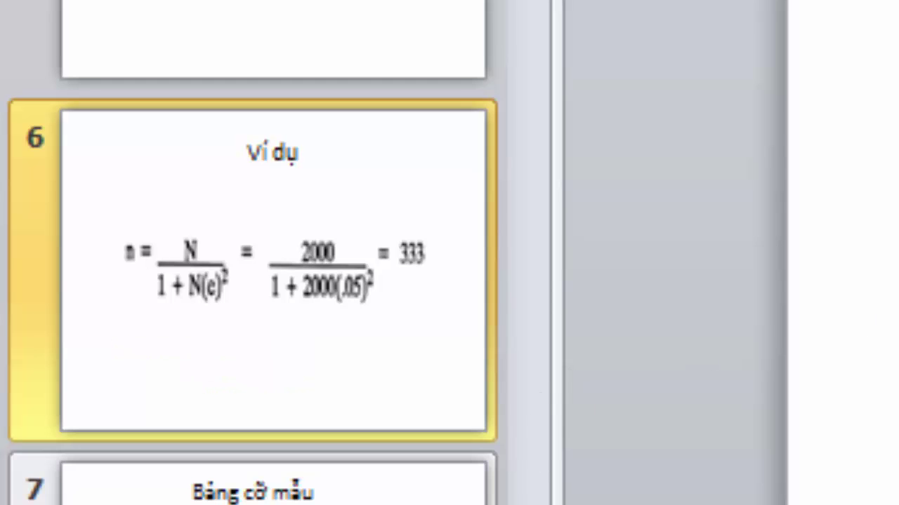
# Step: Advance to slide 7's Table 1 of sample sizes and highlight part of its title
pyautogui.press('Down')
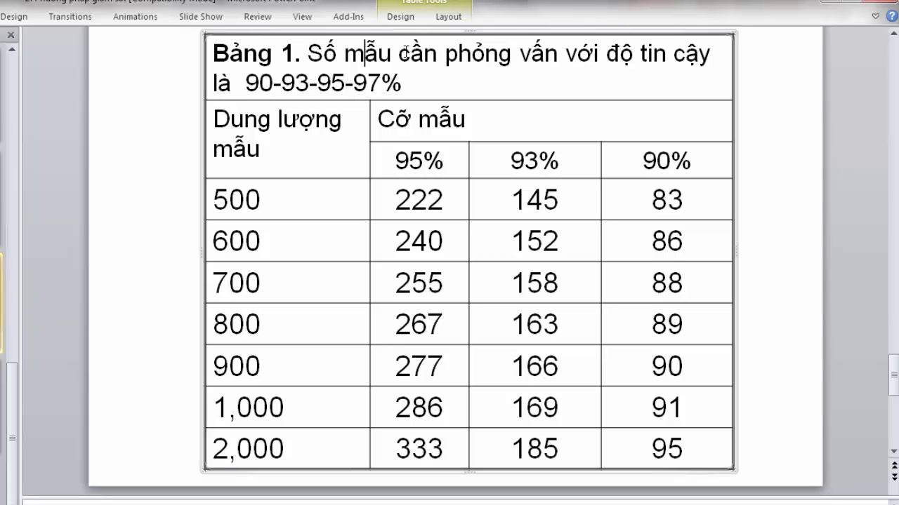
pyautogui.moveTo(344, 53); pyautogui.dragTo(674, 53)
# Step: Add a bold red (N) after 'mẫu' in Table 1's population-size header
pyautogui.moveTo(373, 81)
pyautogui.mouseDown()
pyautogui.moveTo(232, 83)
pyautogui.moveTo(381, 85)
pyautogui.mouseUp()
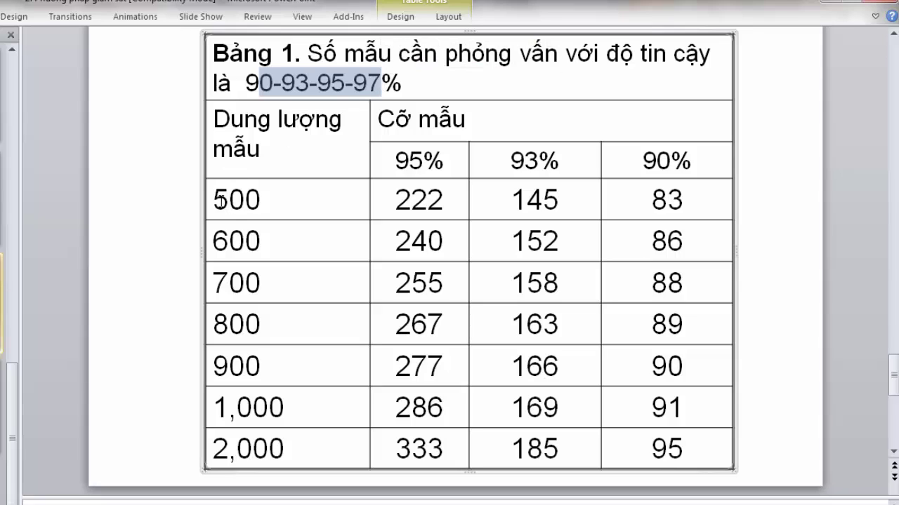
pyautogui.click(280, 152)
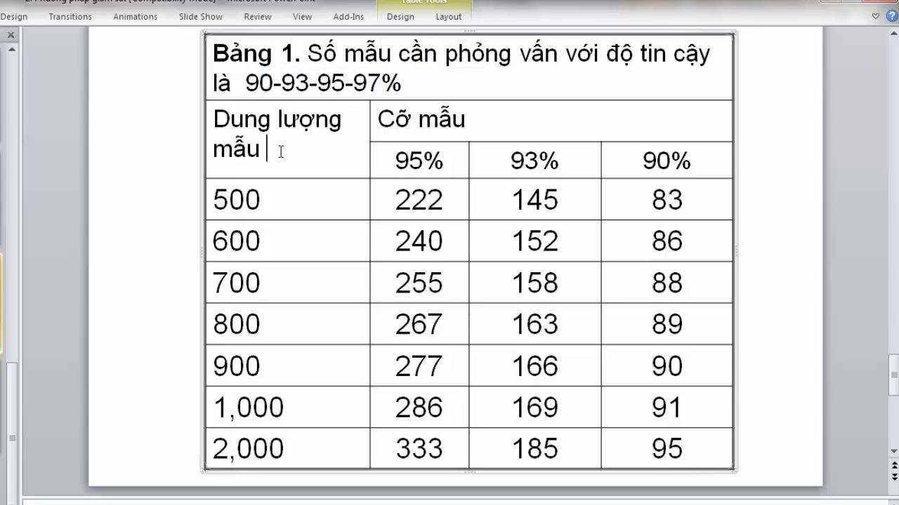
pyautogui.write('(N)')
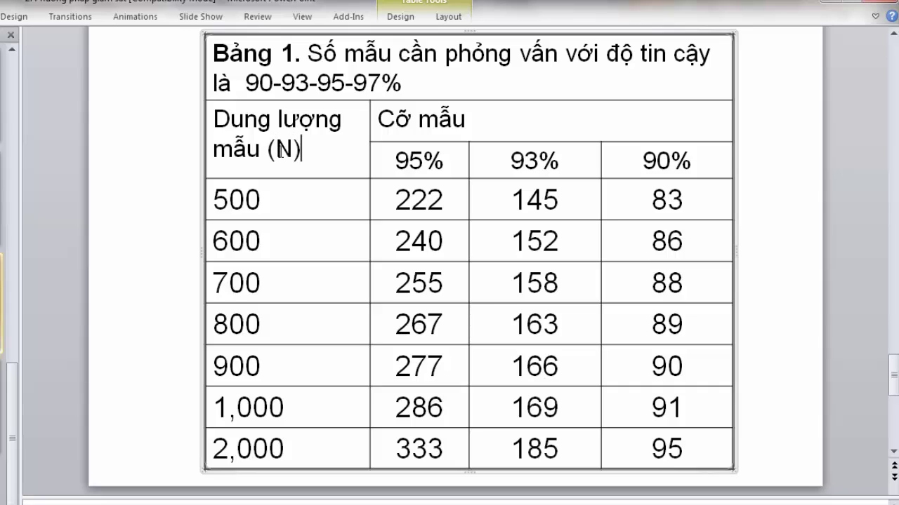
pyautogui.hotkey('shift', 'Left')
pyautogui.hotkey('shift', 'Left')
pyautogui.hotkey('shift', 'Left')
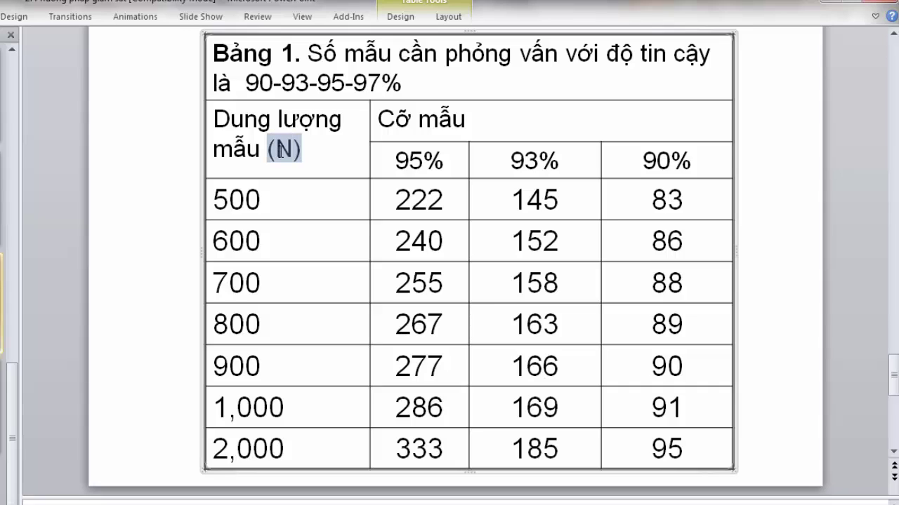
pyautogui.hotkey('ctrl', 'b')
pyautogui.click(229, 64)
pyautogui.click(436, 163)
# Step: Highlight the 95% and 90% headings, population 500 and its samples 222 and 83
pyautogui.click(456, 123)
pyautogui.click(489, 123)
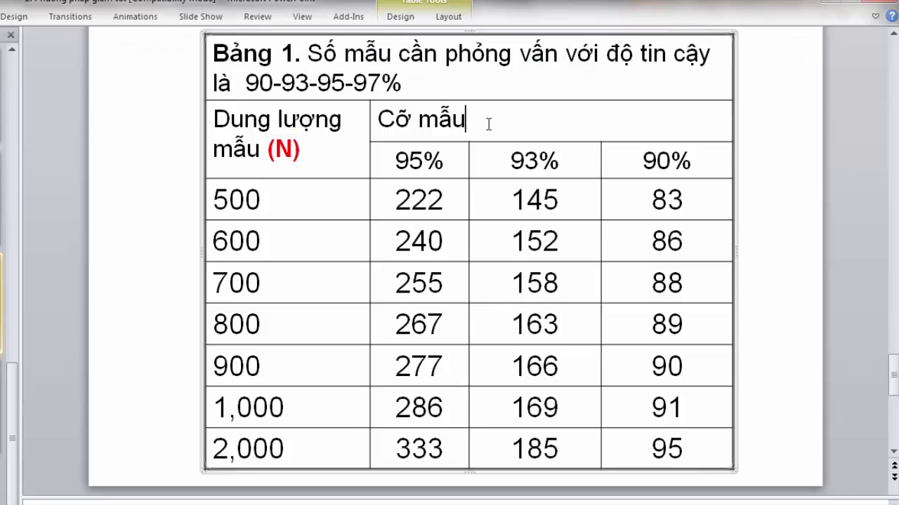
pyautogui.moveTo(411, 166); pyautogui.dragTo(446, 161)
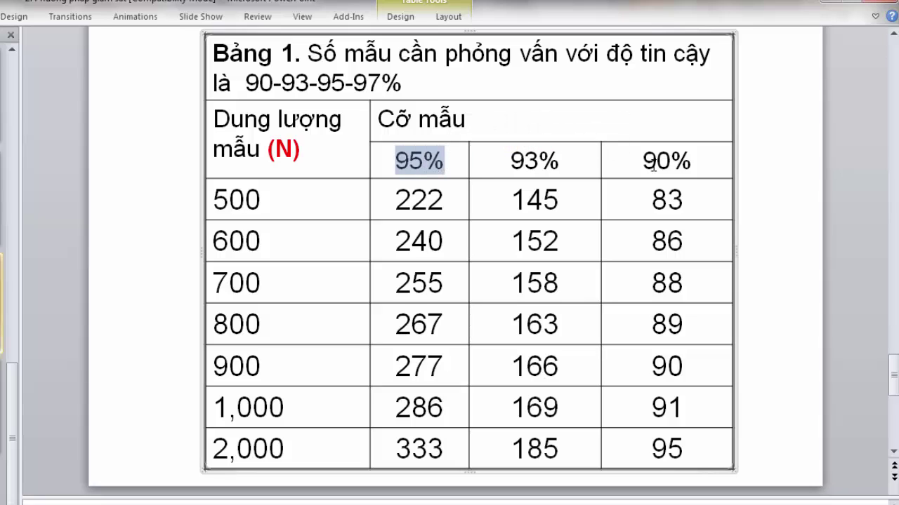
pyautogui.moveTo(215, 200); pyautogui.dragTo(266, 205)
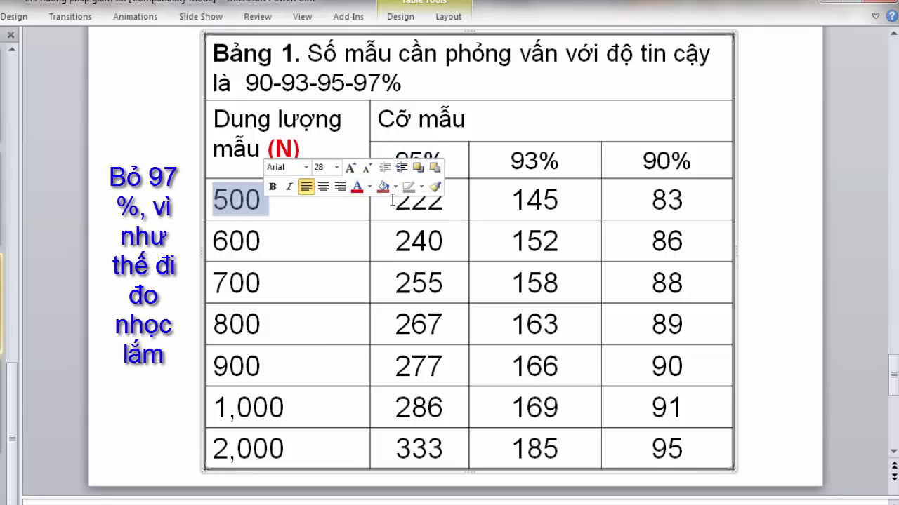
pyautogui.moveTo(394, 200); pyautogui.dragTo(449, 200)
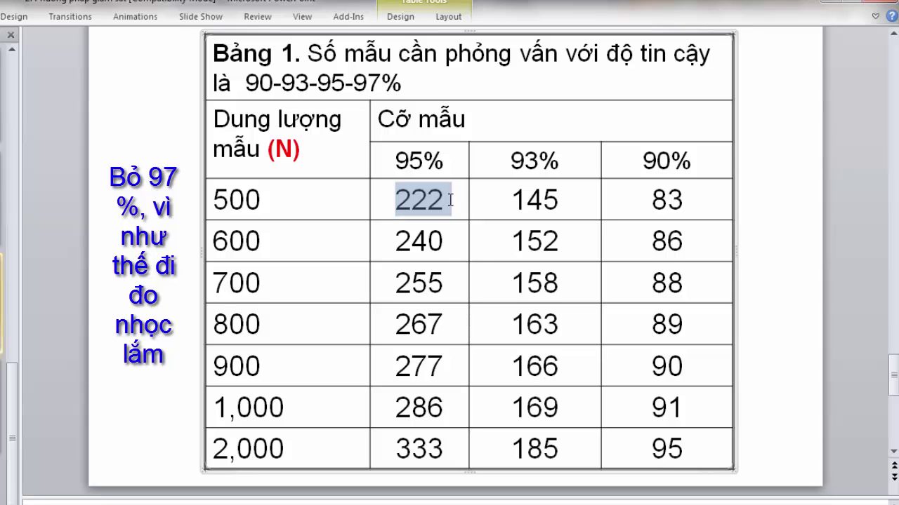
pyautogui.moveTo(642, 161); pyautogui.dragTo(690, 163)
pyautogui.moveTo(686, 204); pyautogui.dragTo(633, 205)
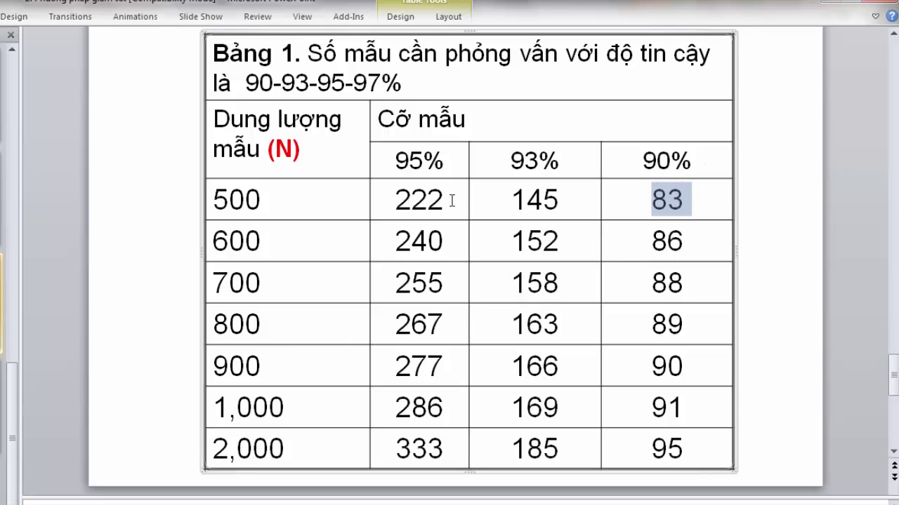
pyautogui.moveTo(302, 203); pyautogui.dragTo(672, 443)
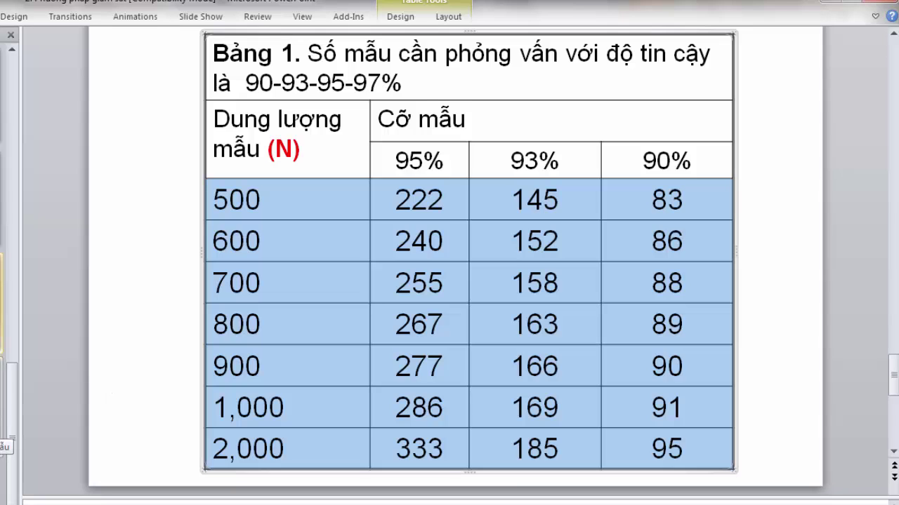
pyautogui.click(3, 429)
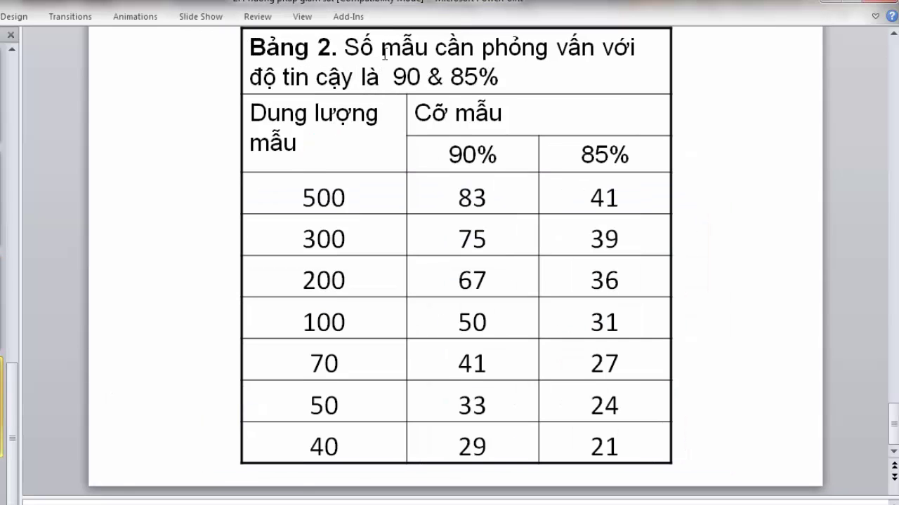
# Step: Add a red (N) after 'mẫu' in Table 2's population-size header
pyautogui.click(320, 143)
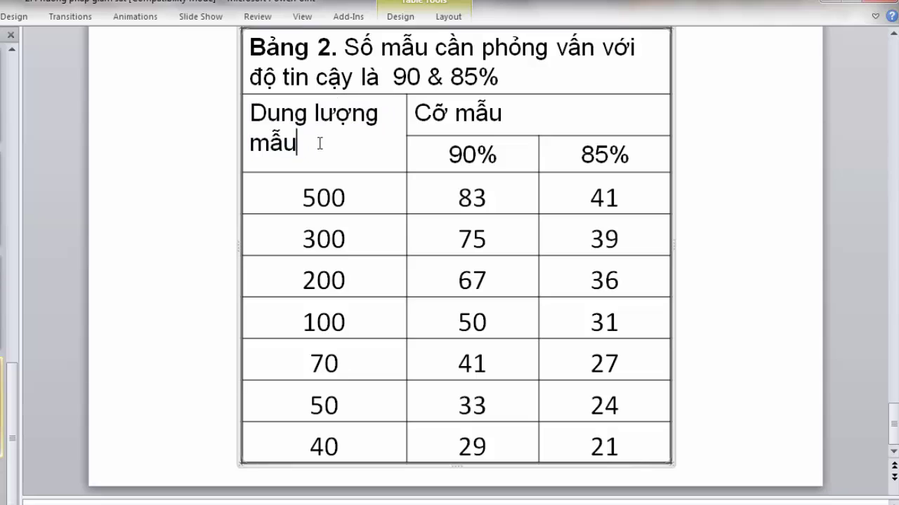
pyautogui.write('(N)')
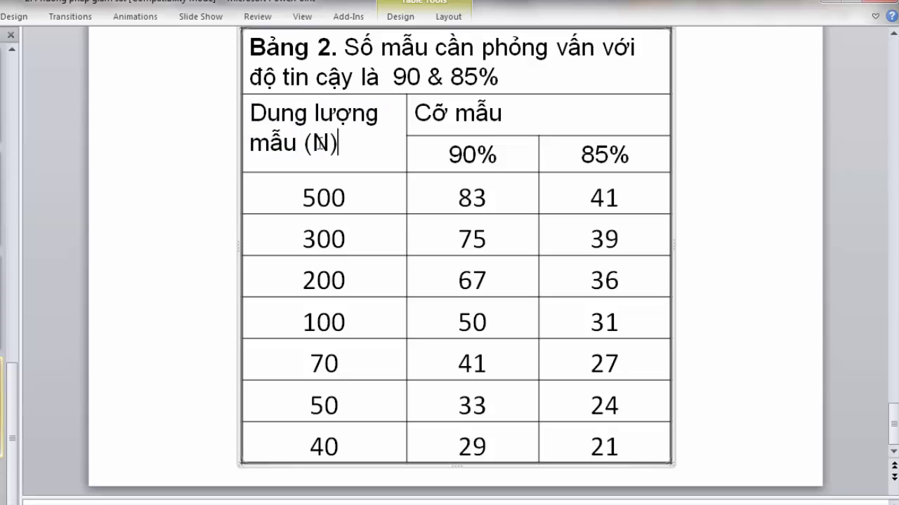
pyautogui.hotkey('shift', 'Left')
pyautogui.hotkey('shift', 'Left')
pyautogui.hotkey('shift', 'Left')
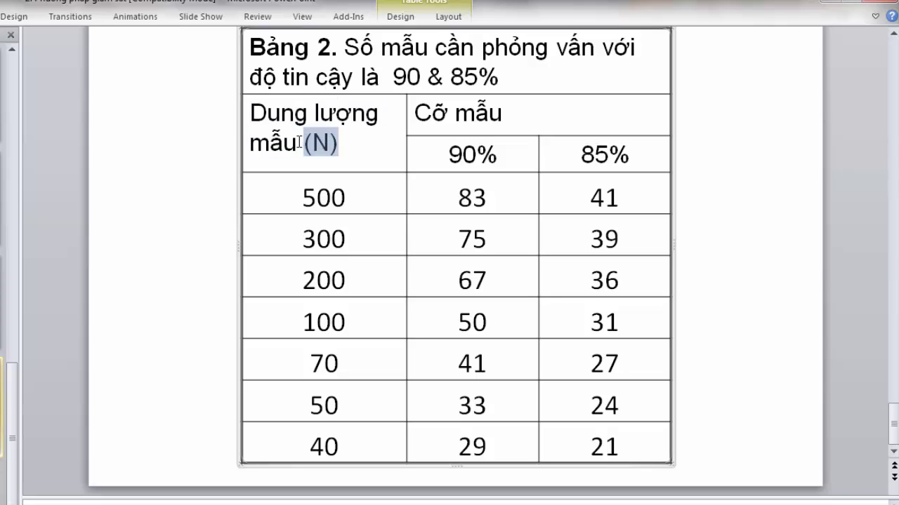
pyautogui.click(2, 16)
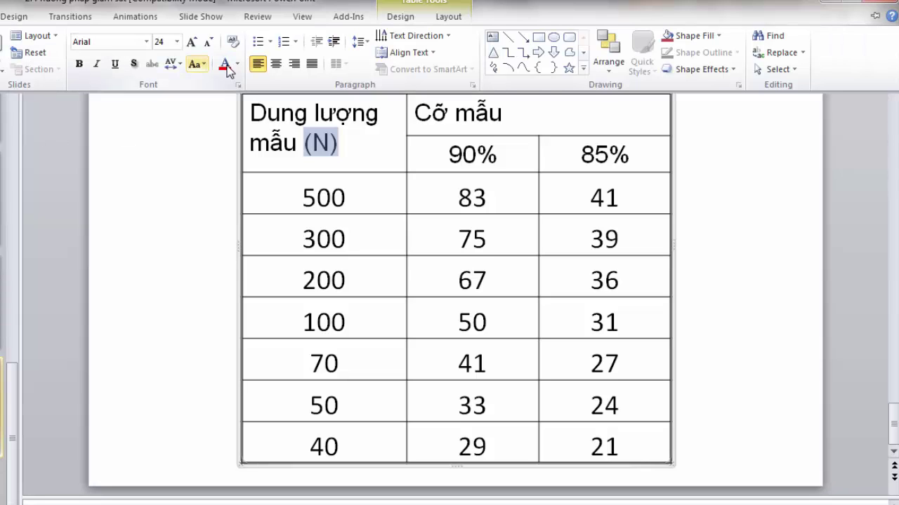
pyautogui.click(195, 63)
pyautogui.click(399, 151)
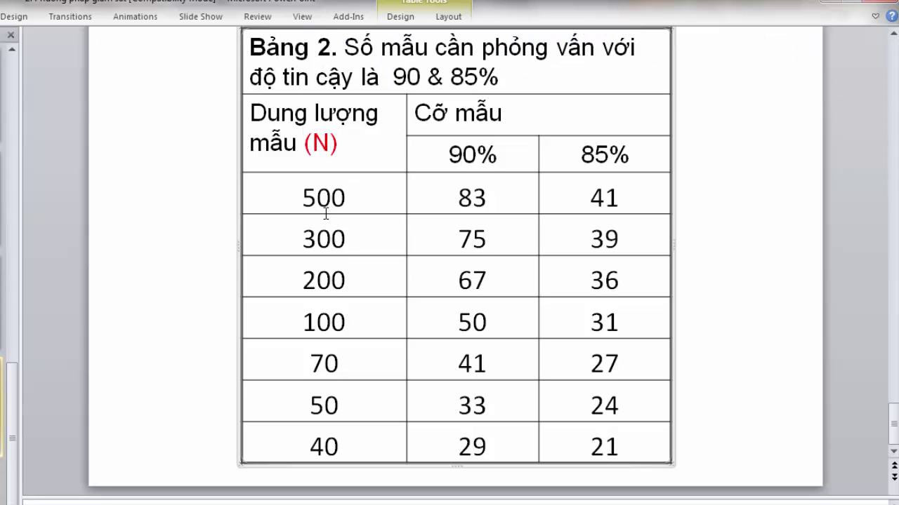
# Step: Highlight populations 200 and 100, the 90% and 85% headings, and samples 67 and 36
pyautogui.moveTo(304, 278); pyautogui.dragTo(346, 316)
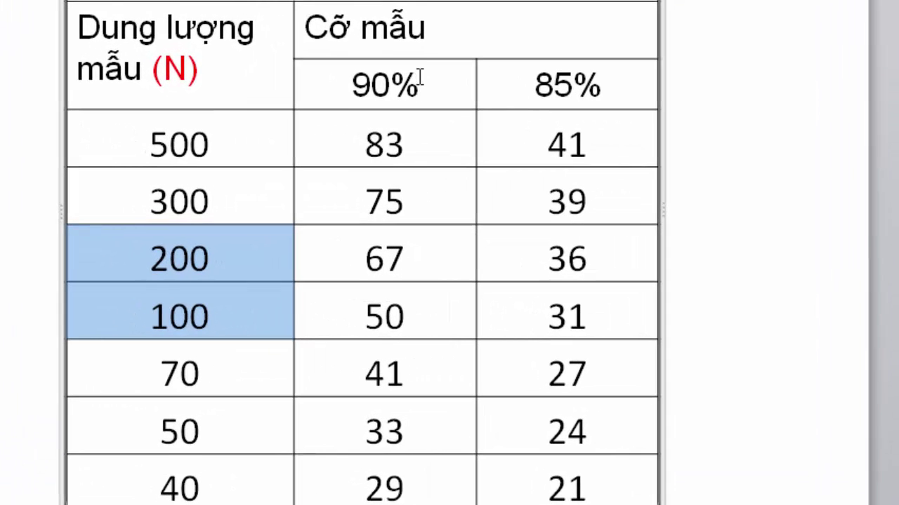
pyautogui.moveTo(342, 84); pyautogui.dragTo(419, 86)
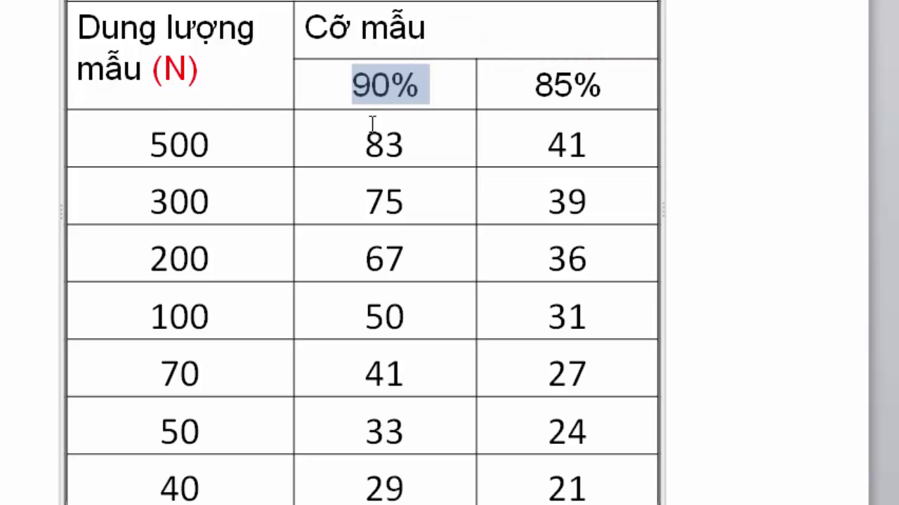
pyautogui.moveTo(362, 255); pyautogui.dragTo(414, 254)
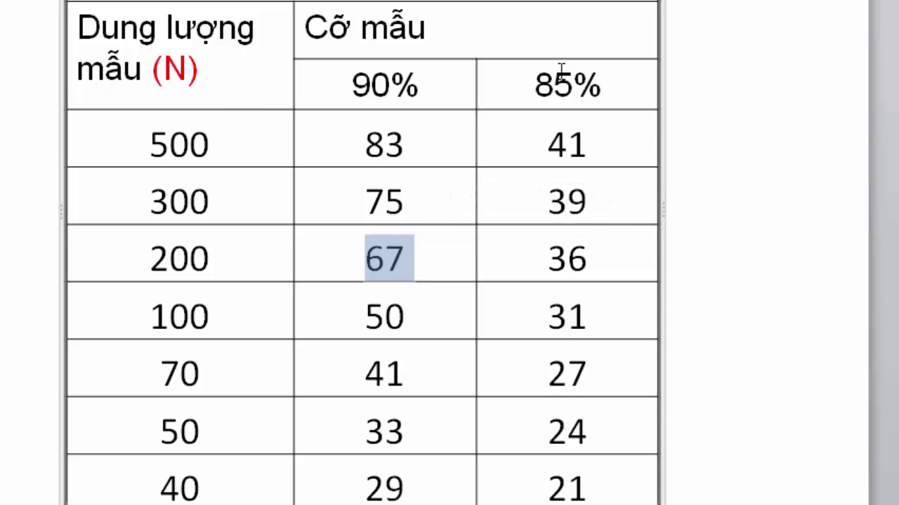
pyautogui.click(533, 84)
pyautogui.doubleClick(563, 84)
pyautogui.moveTo(593, 256); pyautogui.dragTo(542, 257)
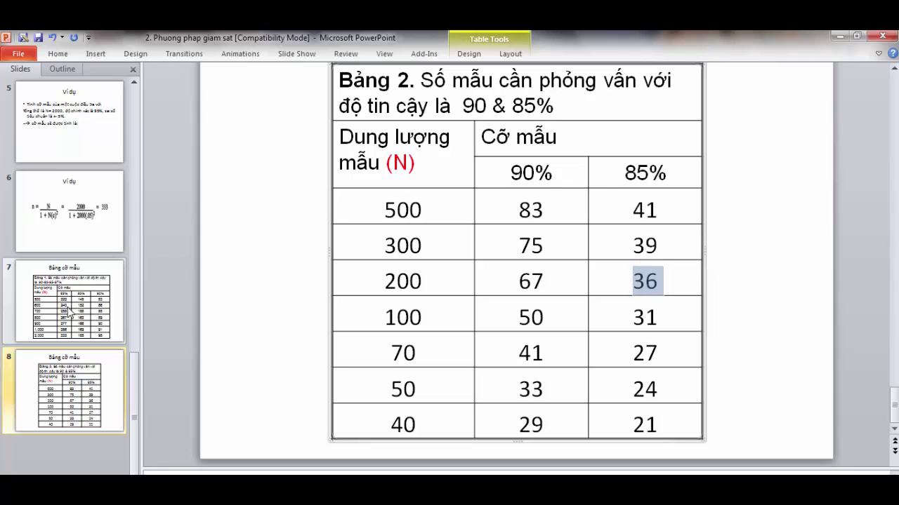
# Step: Save the presentation, keeping its 97-2003 compatible format
pyautogui.click(274, 155)
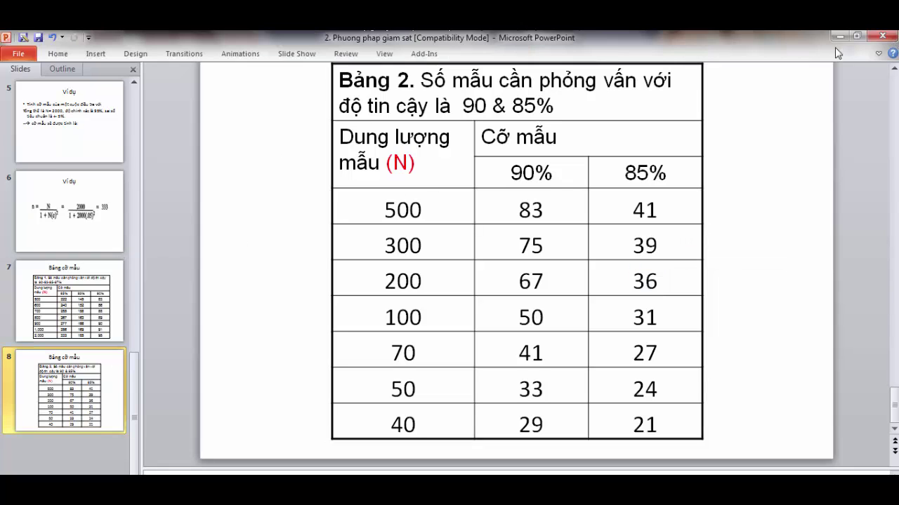
pyautogui.click(41, 36)
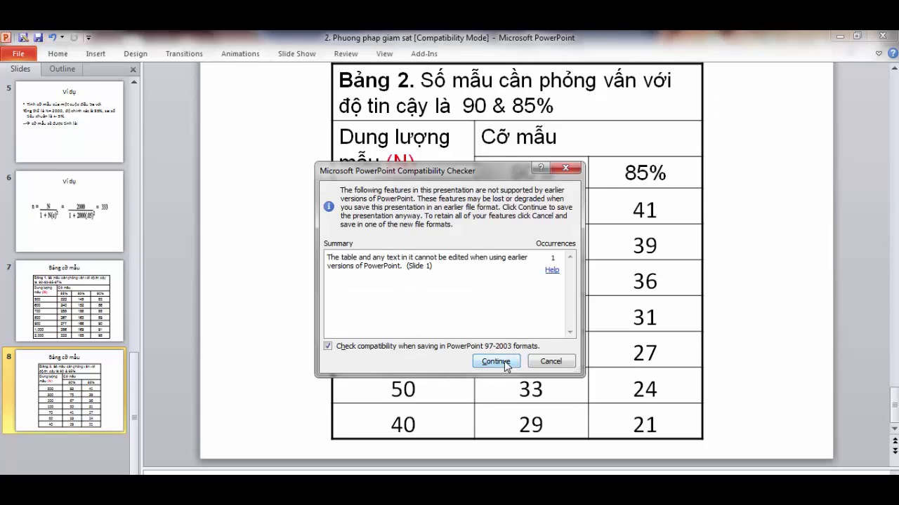
pyautogui.click(504, 362)
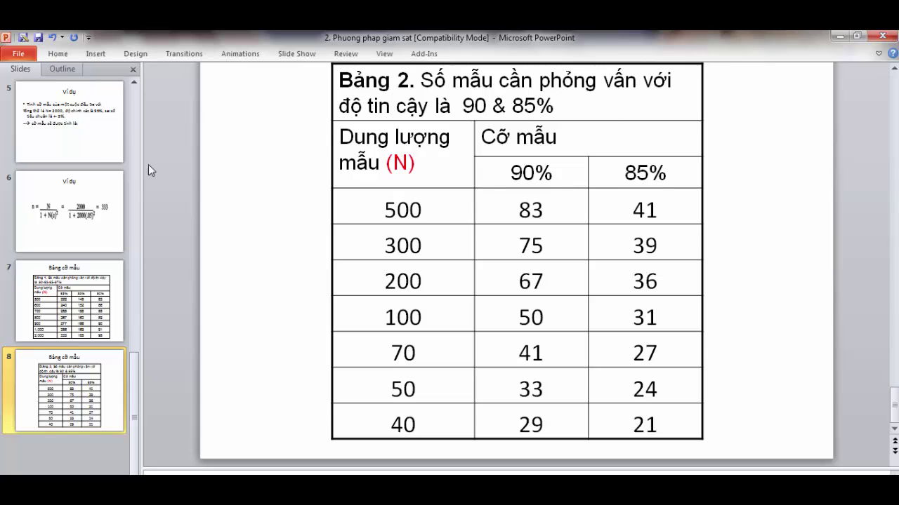
# Step: Highlight the end of slide 3's research question, then close PowerPoint
pyautogui.scroll(10, 668, 199)
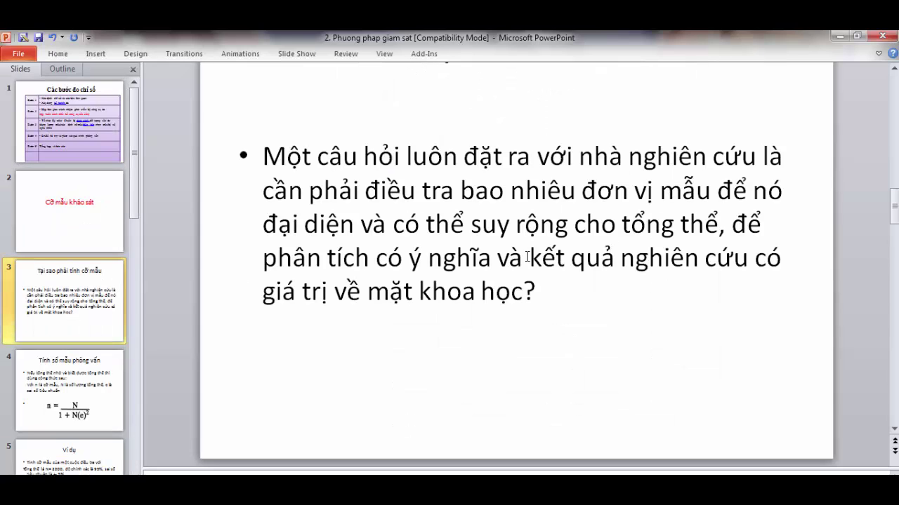
pyautogui.doubleClick(551, 257)
pyautogui.moveTo(425, 256)
pyautogui.mouseDown()
pyautogui.moveTo(755, 261)
pyautogui.moveTo(431, 294)
pyautogui.moveTo(524, 294)
pyautogui.mouseUp()
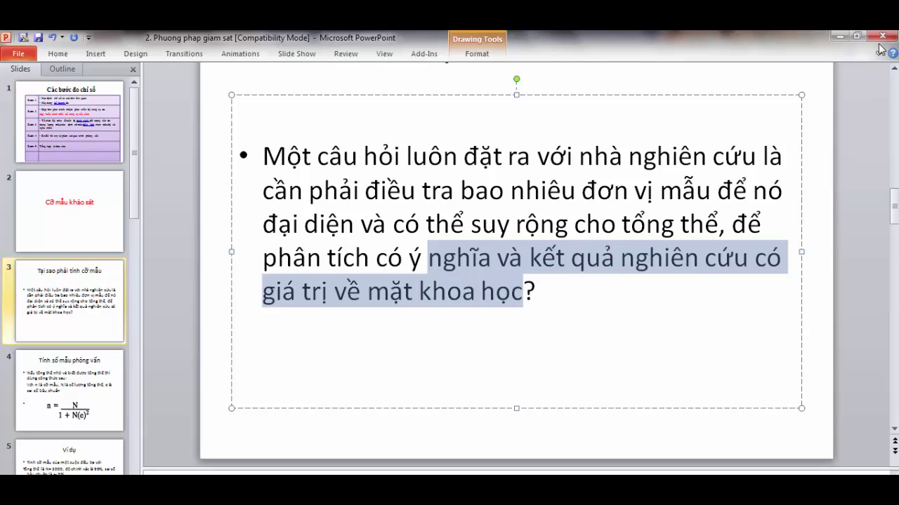
pyautogui.click(882, 35)
# Step: In List of VDB, point out the 0,0225 error value and population sizes 30, 50, 200, 300, 1000, 100
pyautogui.click(134, 160)
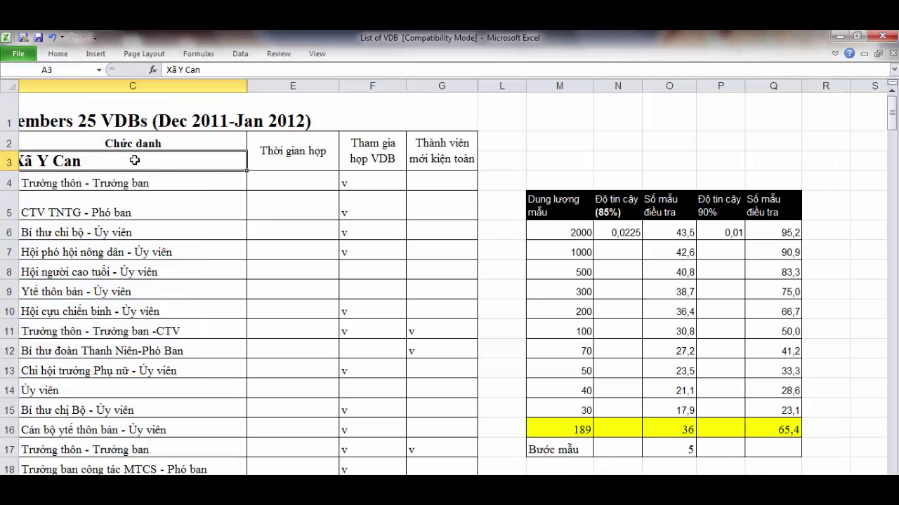
pyautogui.hscroll(-2, 710, 314)
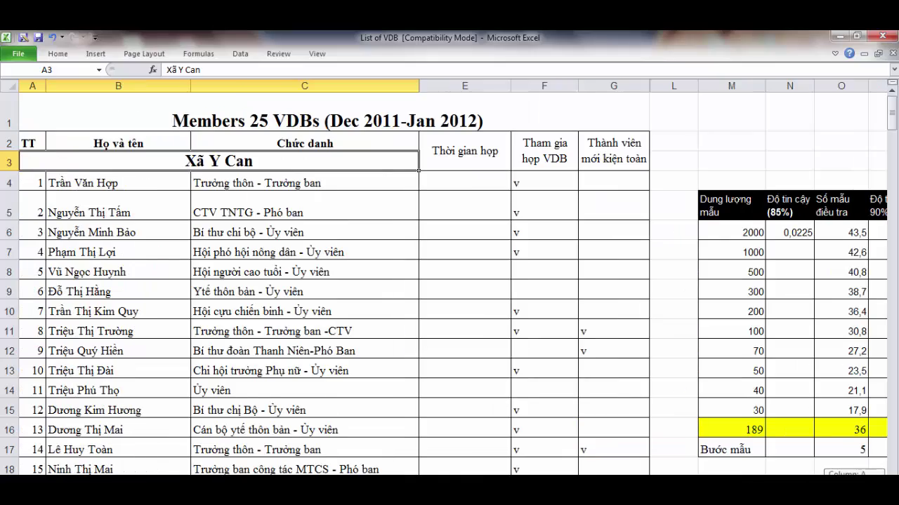
pyautogui.hscroll(2, 710, 313)
pyautogui.click(622, 232)
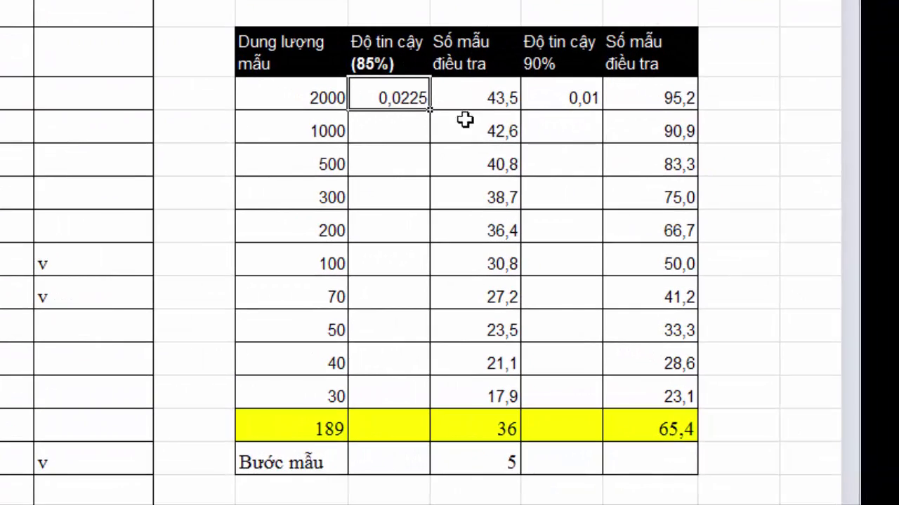
pyautogui.click(419, 137)
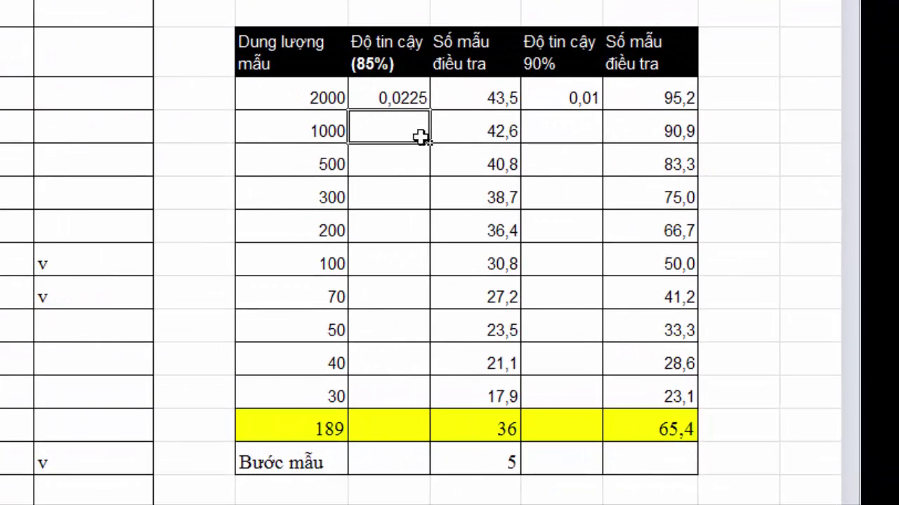
pyautogui.click(333, 397)
pyautogui.click(332, 313)
pyautogui.click(335, 226)
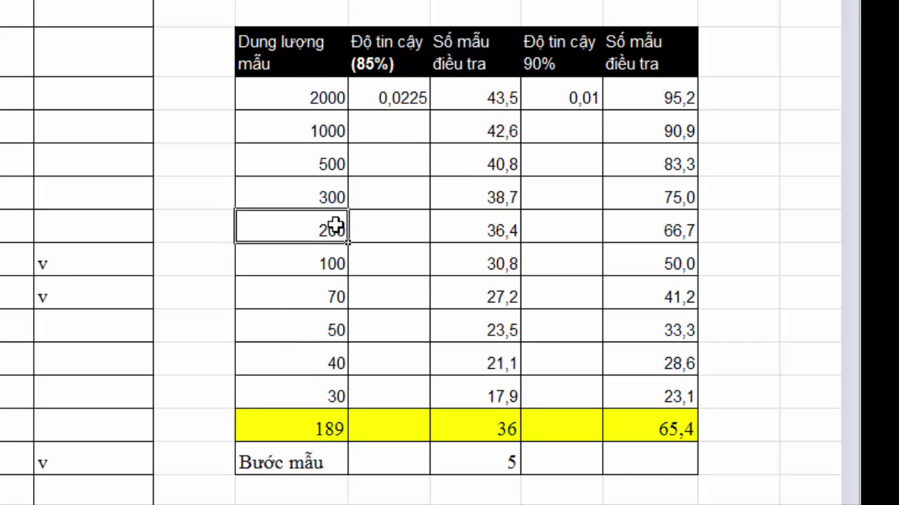
pyautogui.click(328, 182)
pyautogui.click(327, 142)
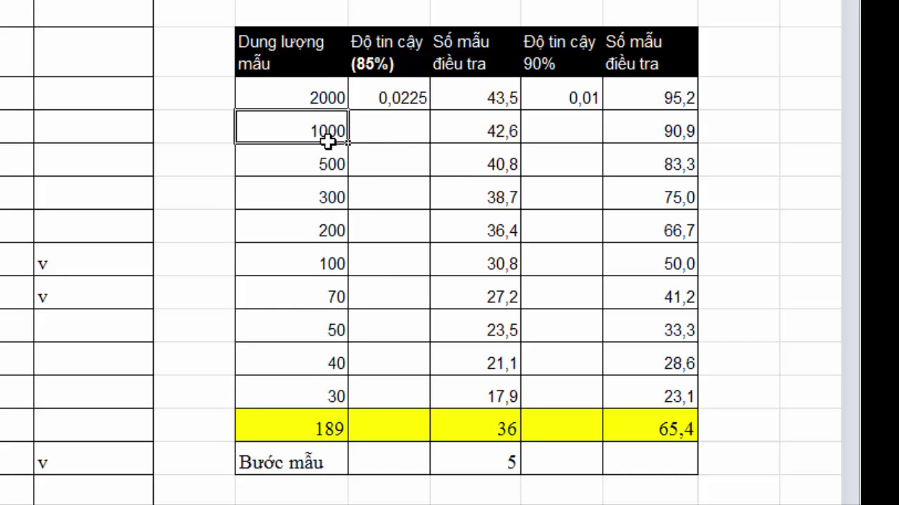
pyautogui.click(321, 265)
# Step: Change the population size 30 to 111, recalculating the sample to 31,7
pyautogui.click(315, 398)
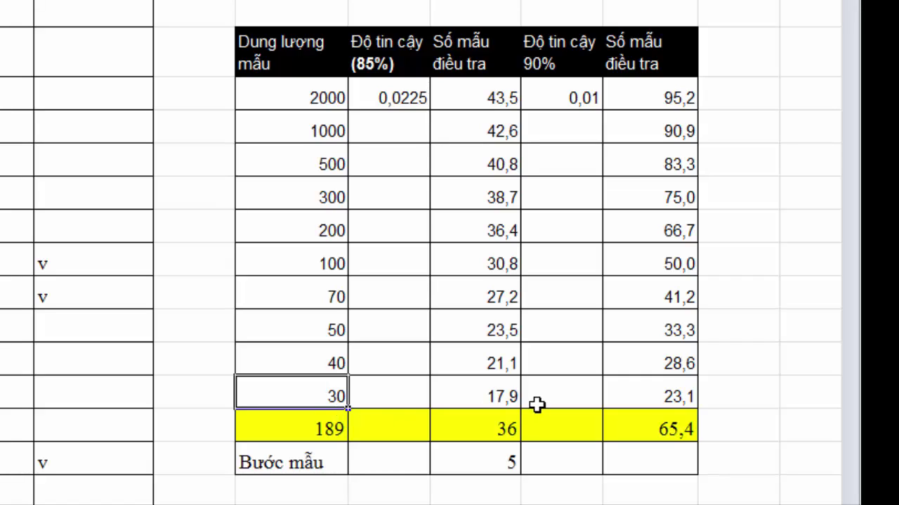
pyautogui.write('111')
pyautogui.press('Return')
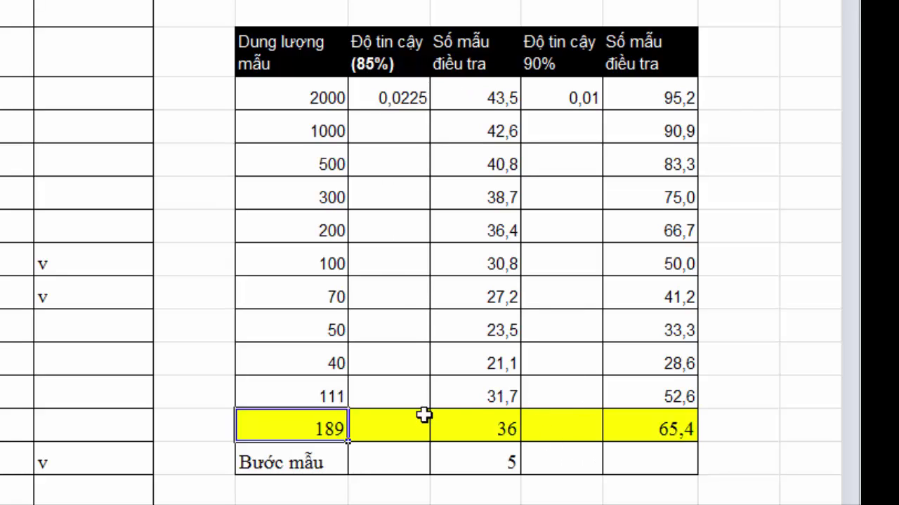
pyautogui.click(475, 402)
pyautogui.moveTo(341, 396); pyautogui.dragTo(494, 398)
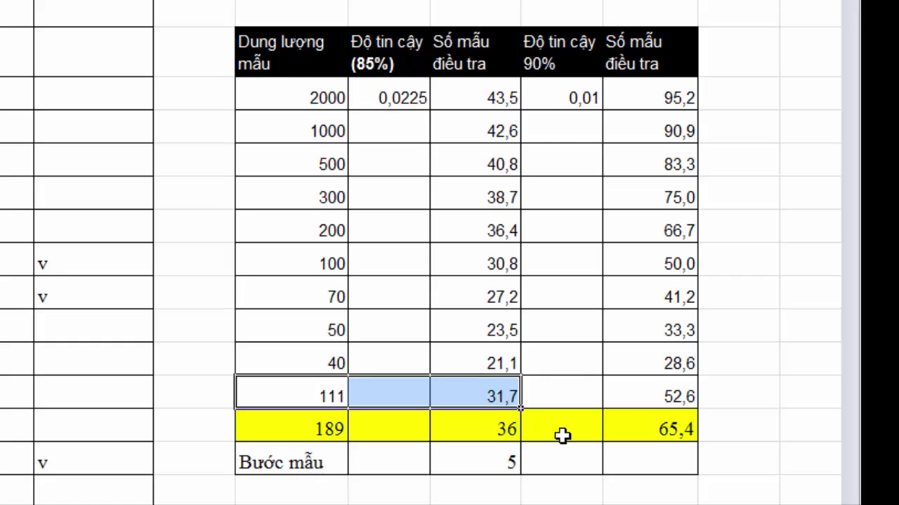
# Step: Change the population size to 90, giving a sample of 29,8, and point out a job title
pyautogui.click(345, 397)
pyautogui.write('90')
pyautogui.press('Return')
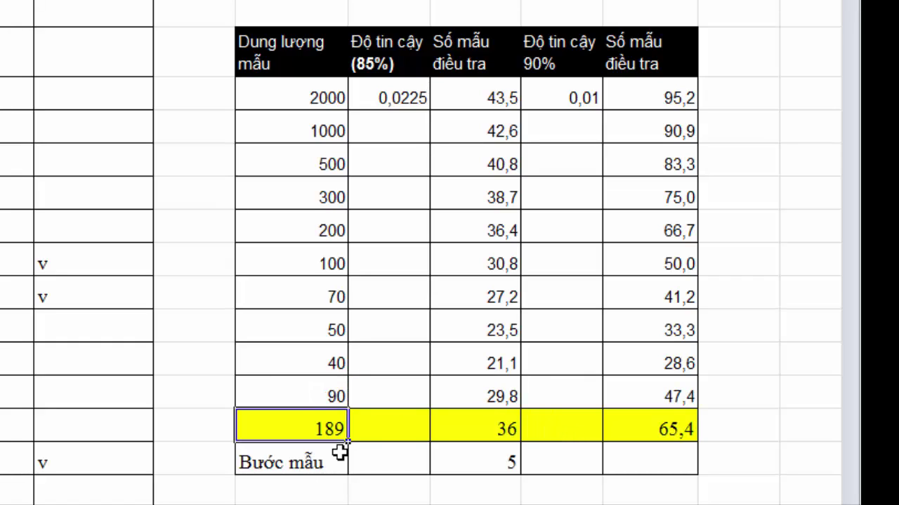
pyautogui.click(471, 398)
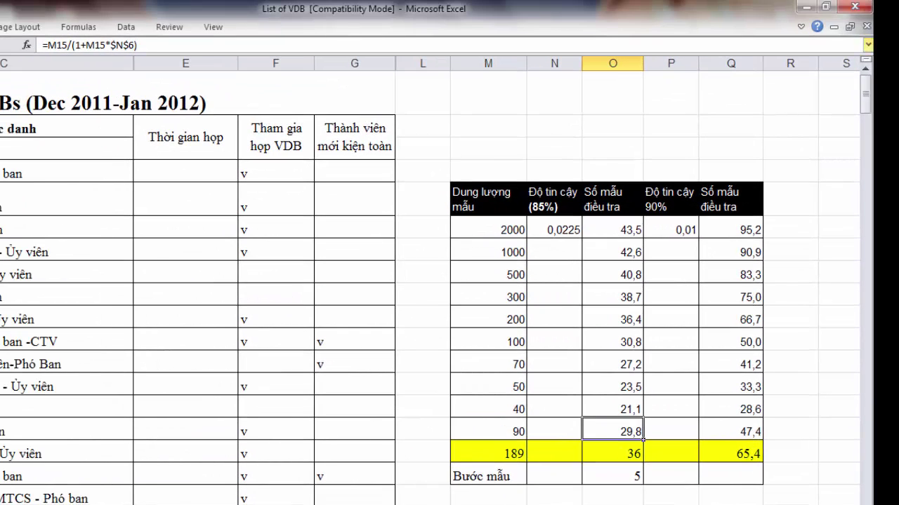
pyautogui.click(17, 318)
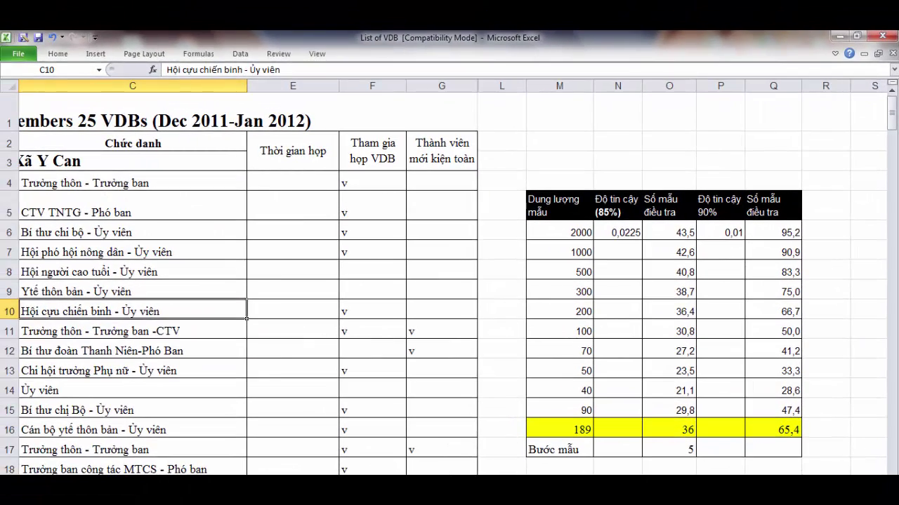
pyautogui.press('super')
# Step: Reopen '2. Phuong phap giam sat' and highlight step 3's list-preparation and 'định cỡ mẫu' phrases
pyautogui.moveTo(91, 202)
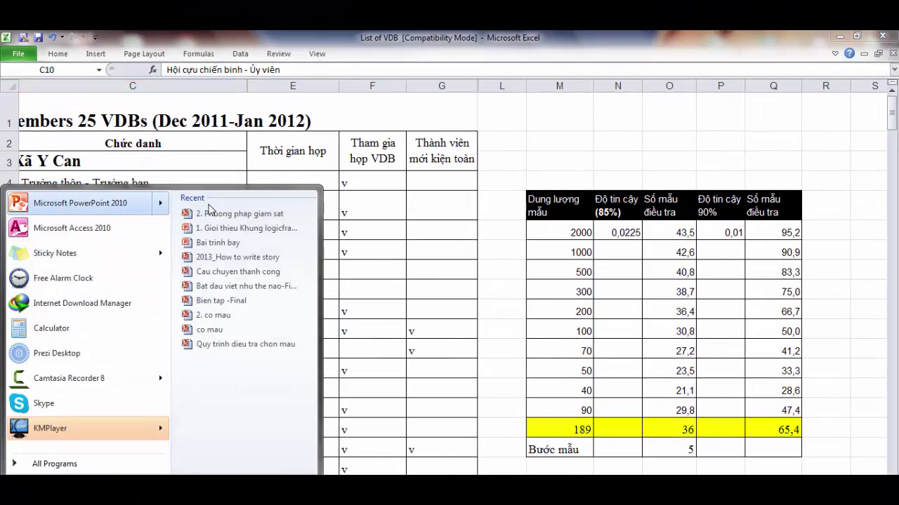
pyautogui.click(242, 214)
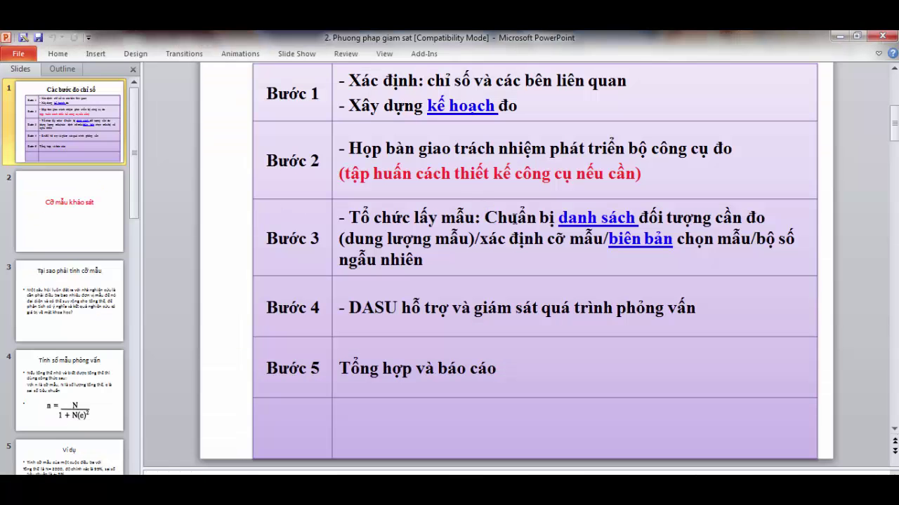
pyautogui.moveTo(484, 218); pyautogui.dragTo(639, 222)
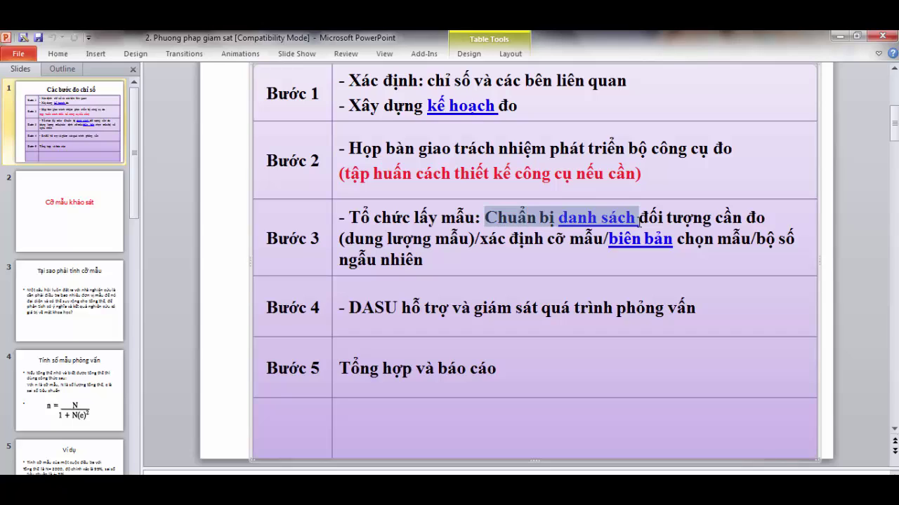
pyautogui.moveTo(509, 239); pyautogui.dragTo(643, 239)
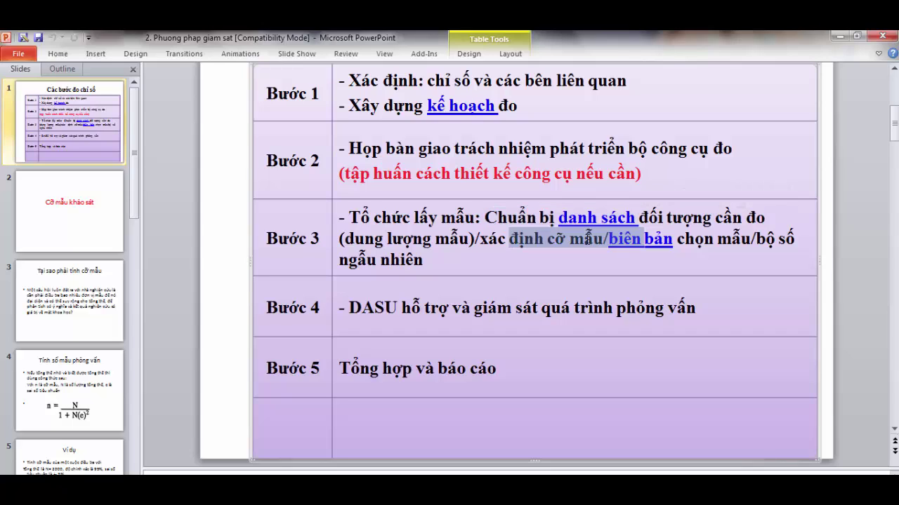
pyautogui.moveTo(587, 240); pyautogui.dragTo(595, 239)
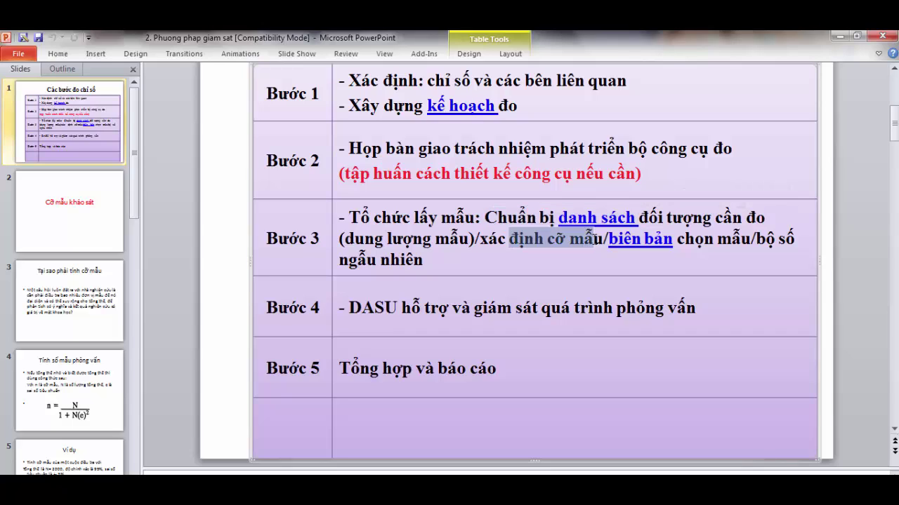
# Step: Highlight the sample-selection record words 'bản chọn', then return to List of VDB in Excel
pyautogui.click(599, 240)
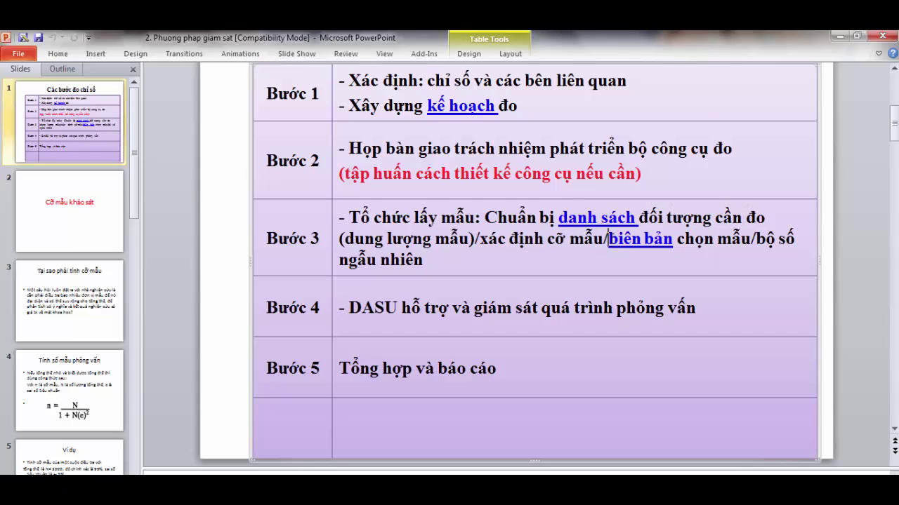
pyautogui.moveTo(608, 238); pyautogui.dragTo(569, 239)
pyautogui.click(674, 238)
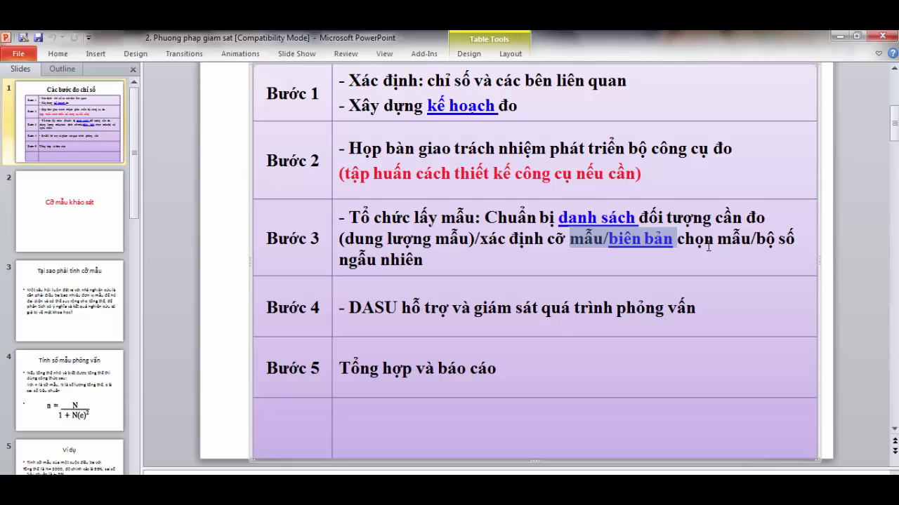
pyautogui.moveTo(715, 239); pyautogui.dragTo(644, 239)
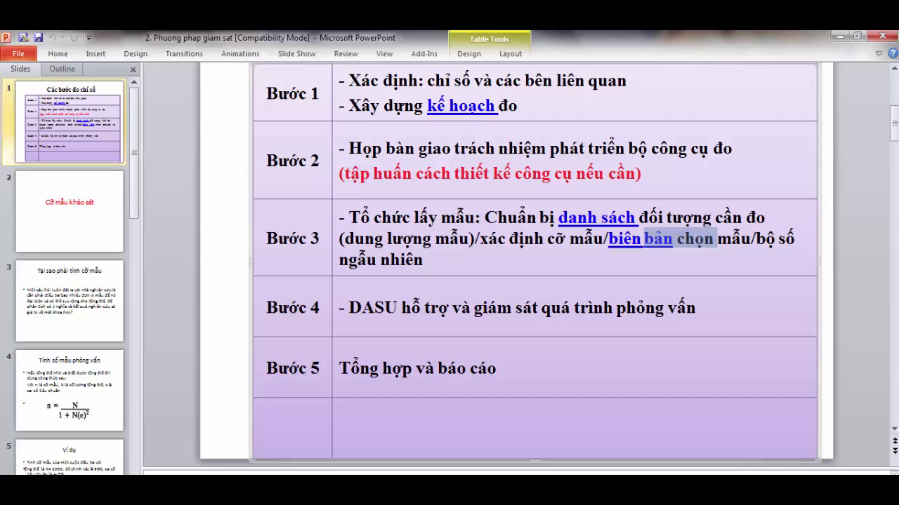
pyautogui.rightClick(140, 475)
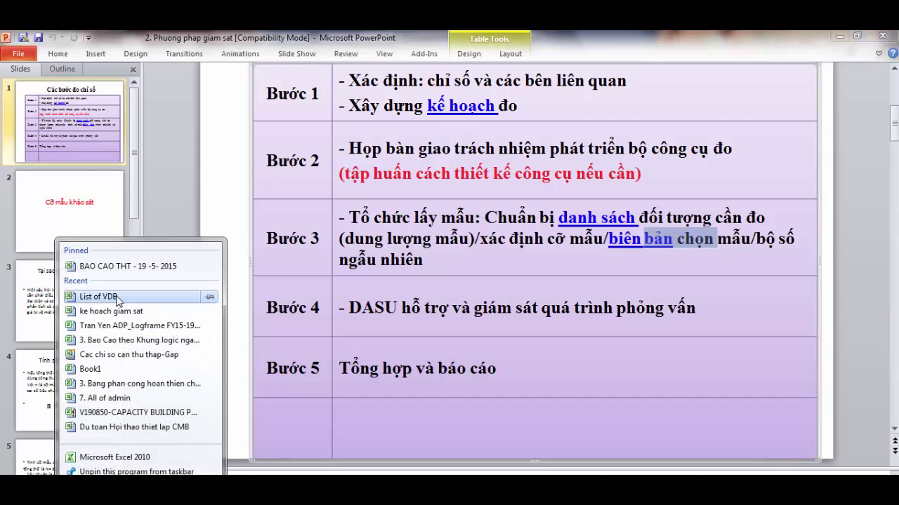
pyautogui.click(117, 298)
# Step: Decline reopening the open workbook and point out the job titles in C5 and C6
pyautogui.click(486, 311)
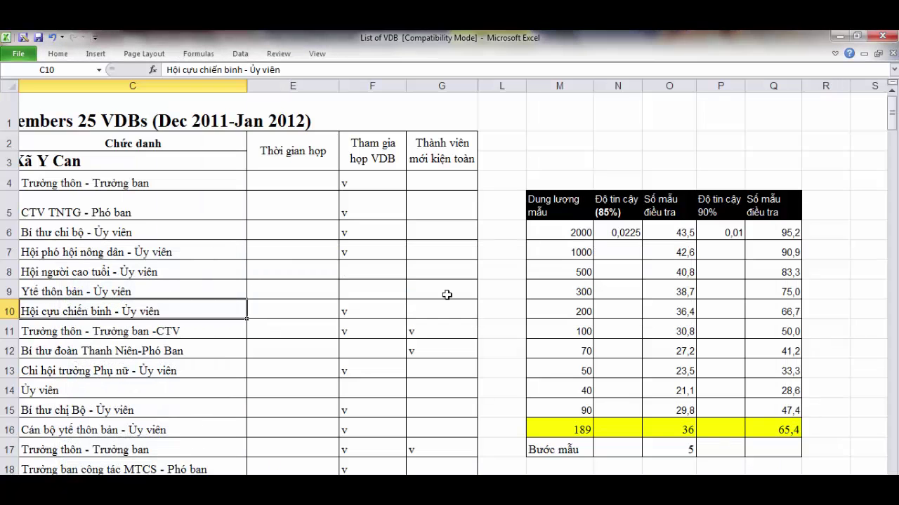
pyautogui.click(119, 199)
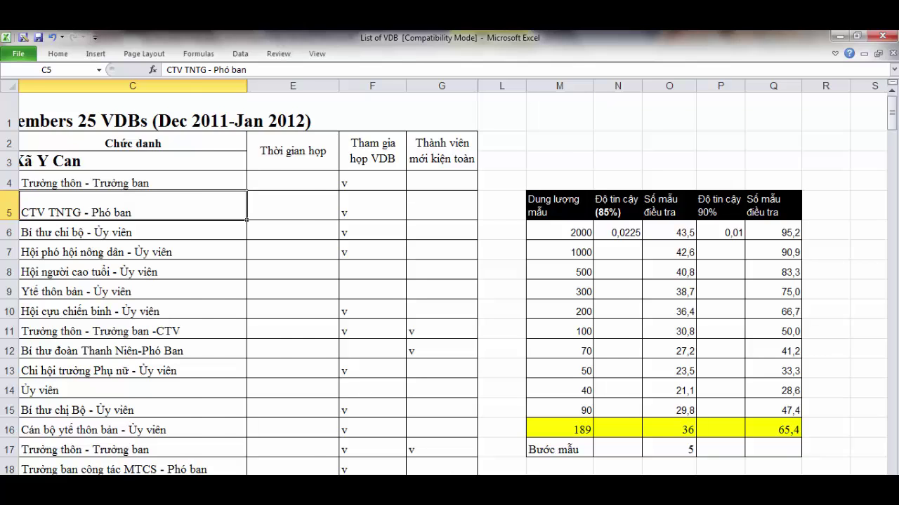
pyautogui.hscroll(-2, 449, 281)
pyautogui.click(220, 234)
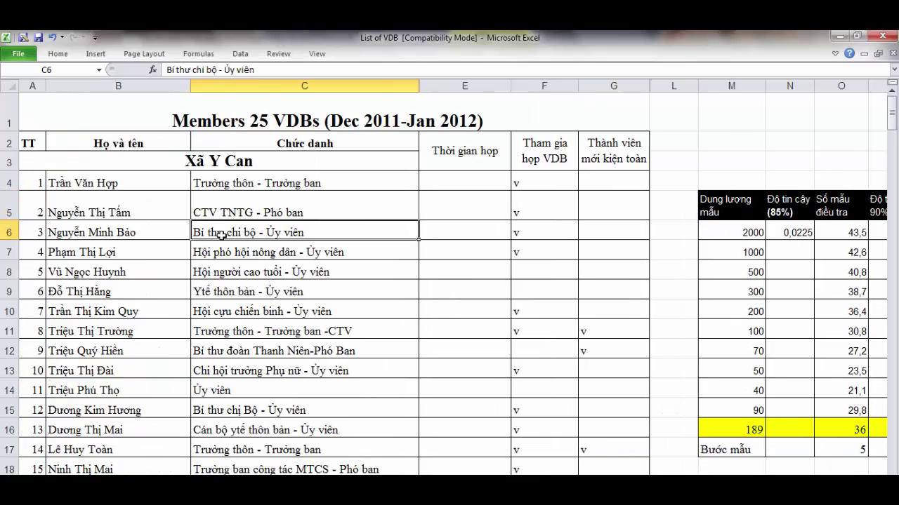
# Step: Put the presentation on slide 5, the Ví dụ example, and minimize PowerPoint
pyautogui.hotkey('alt', 'Tab')
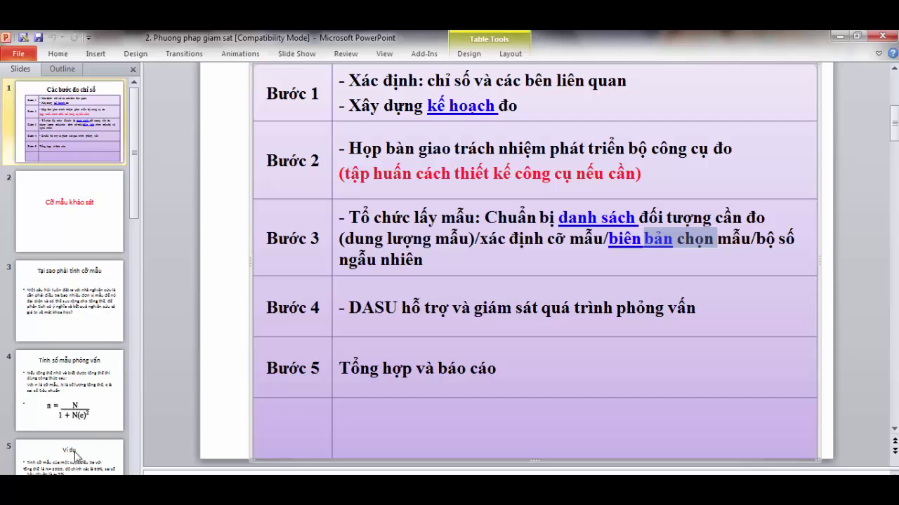
pyautogui.click(78, 455)
pyautogui.scroll(-2, 74, 409)
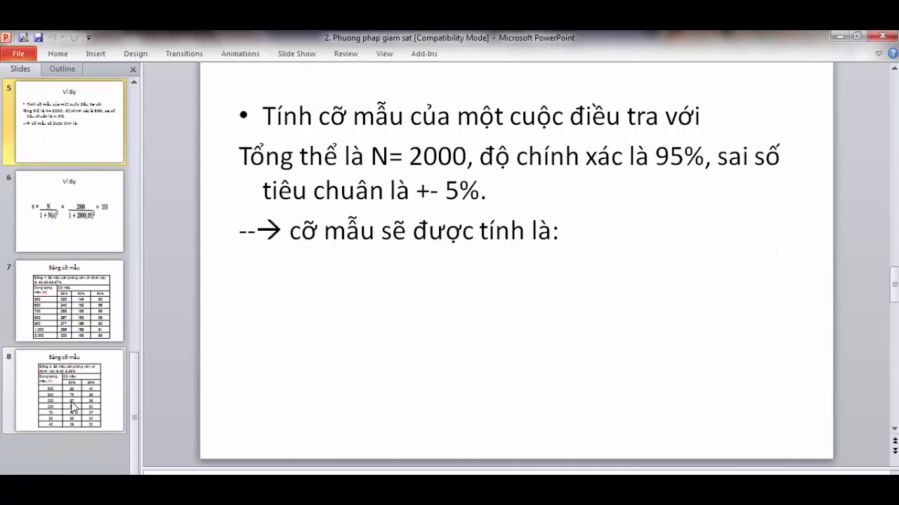
pyautogui.click(837, 37)
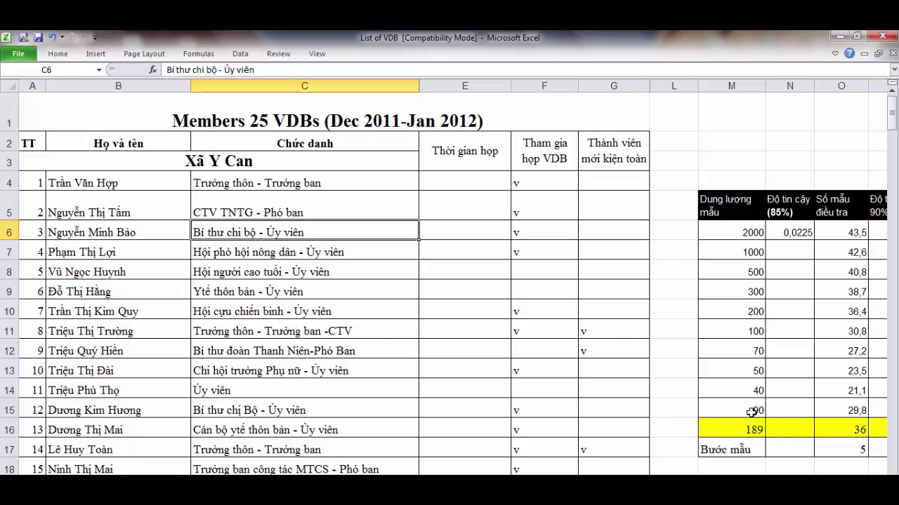
pyautogui.click(752, 430)
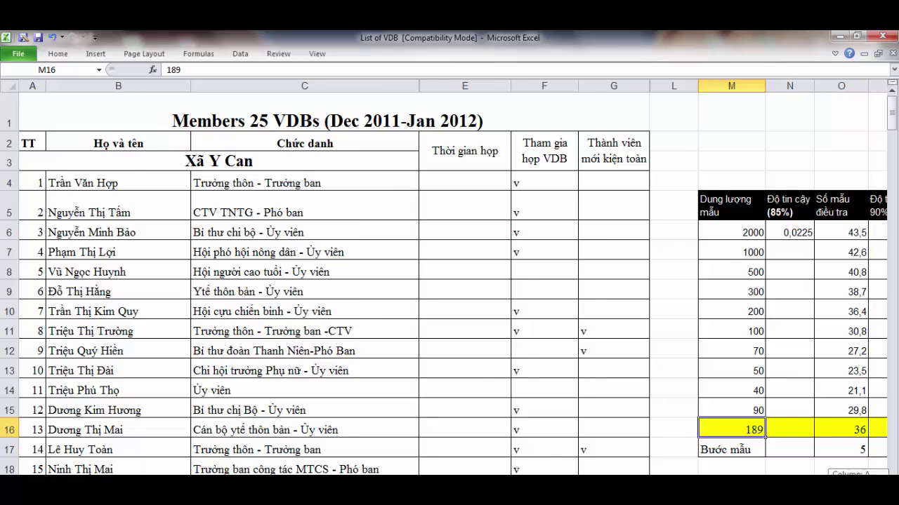
pyautogui.hscroll(2, 856, 471)
pyautogui.scroll(3, 755, 410)
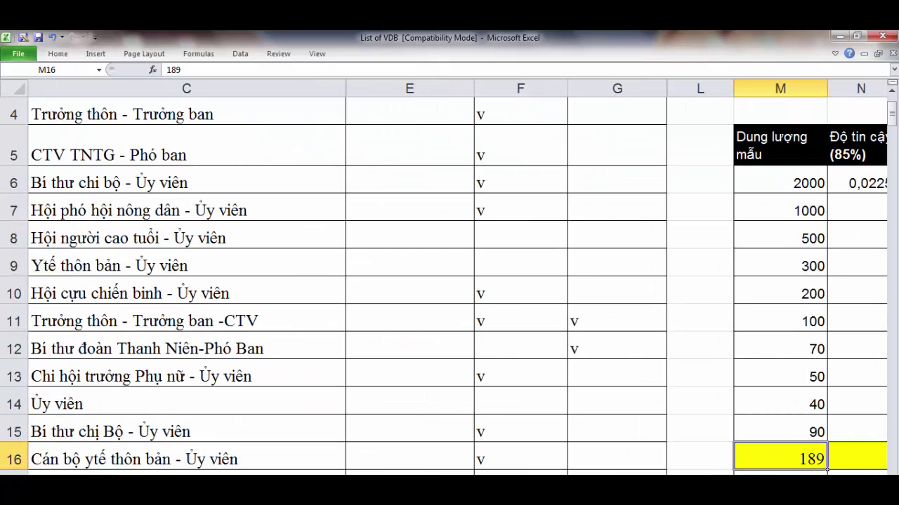
pyautogui.hscroll(1, 632, 281)
pyautogui.scroll(-3, 717, 261)
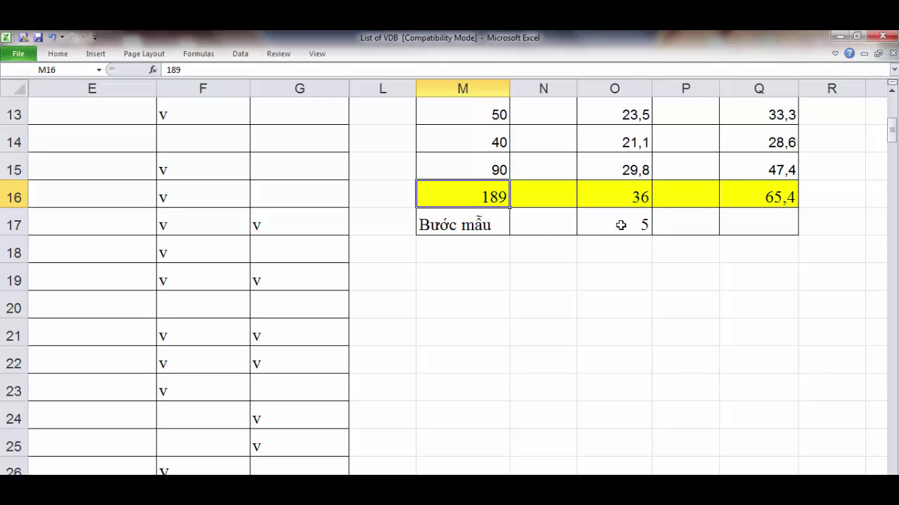
pyautogui.click(634, 217)
pyautogui.click(637, 198)
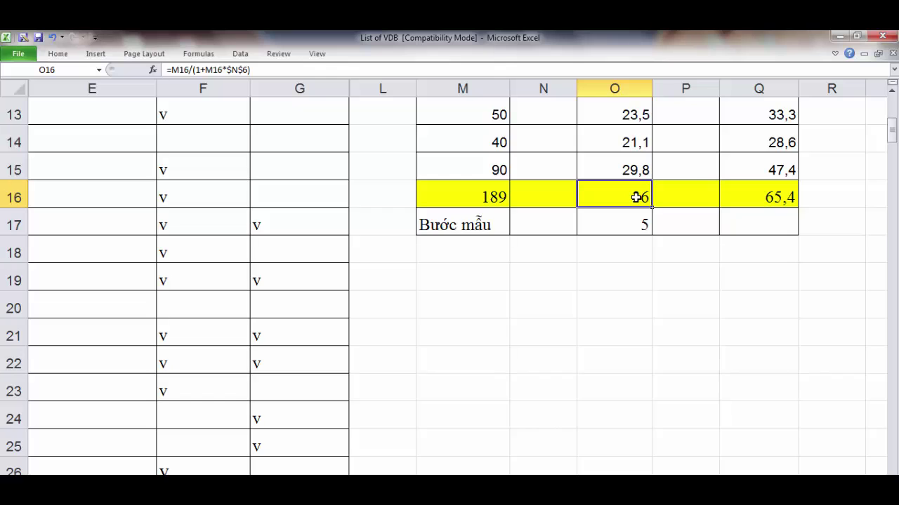
pyautogui.scroll(4, 637, 197)
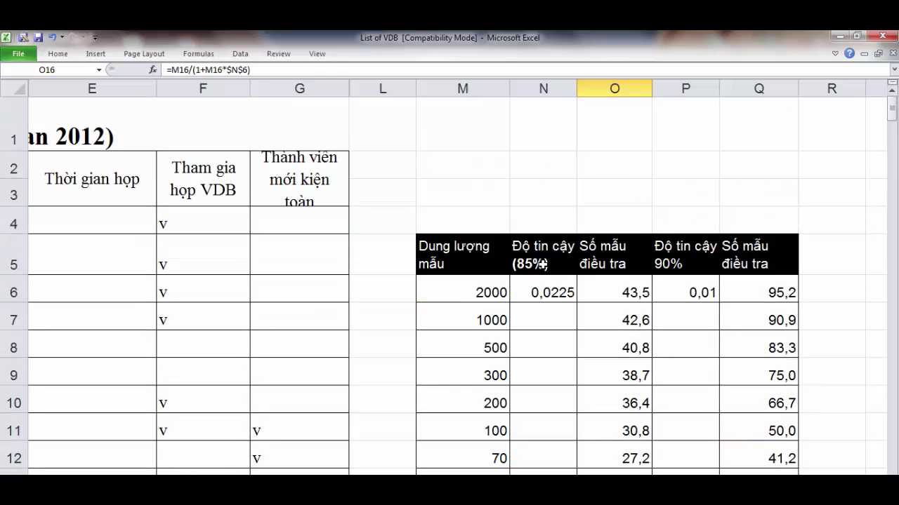
pyautogui.scroll(-3, 635, 339)
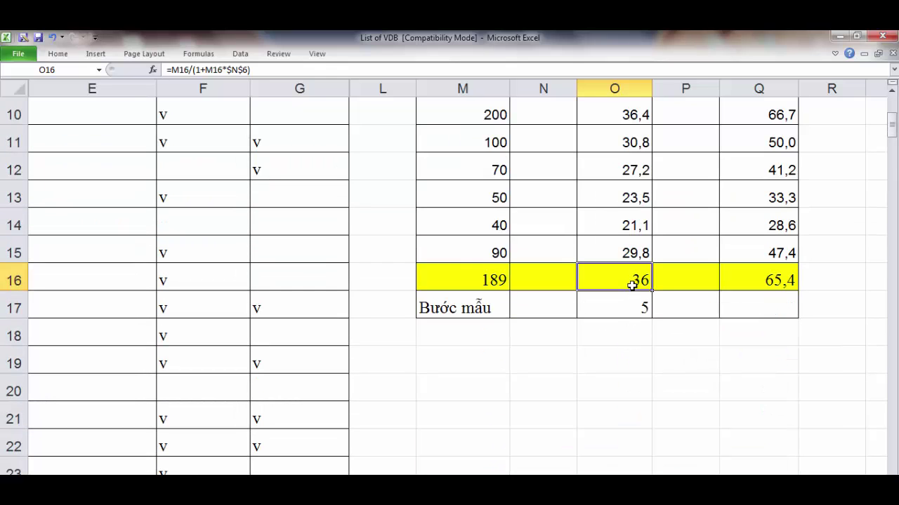
pyautogui.click(629, 310)
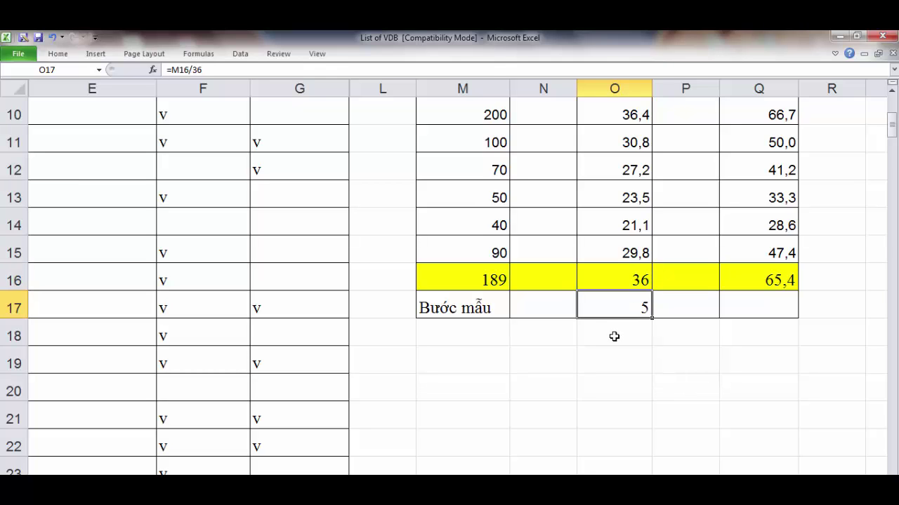
pyautogui.moveTo(842, 485); pyautogui.dragTo(821, 484)
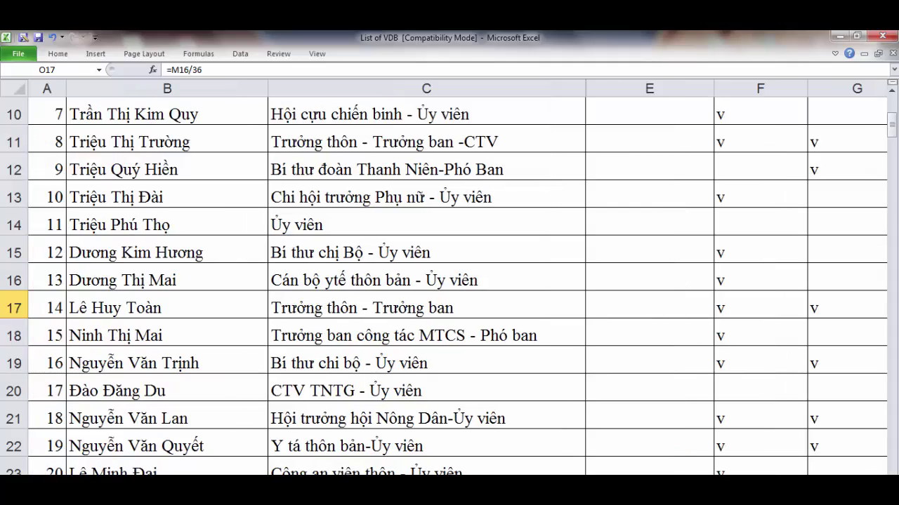
pyautogui.scroll(3, 625, 380)
pyautogui.scroll(-4, 625, 379)
pyautogui.scroll(-5, 728, 457)
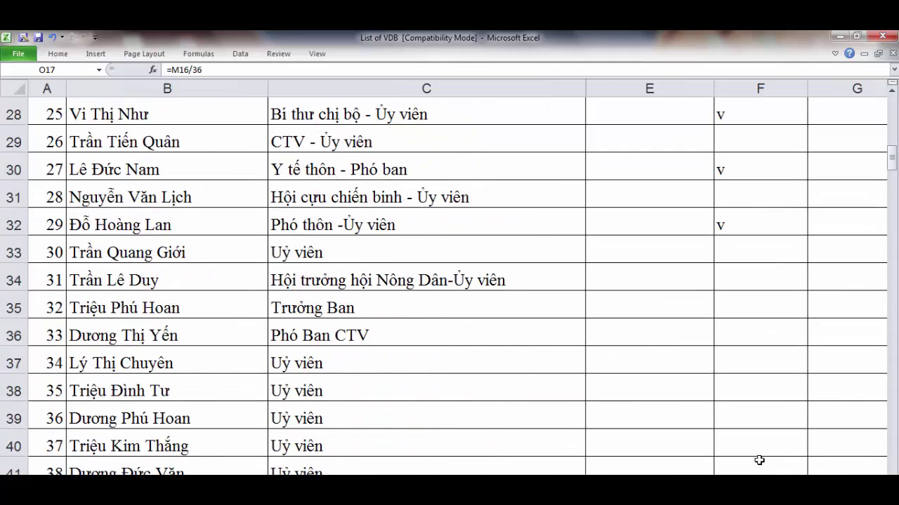
pyautogui.scroll(9, 758, 461)
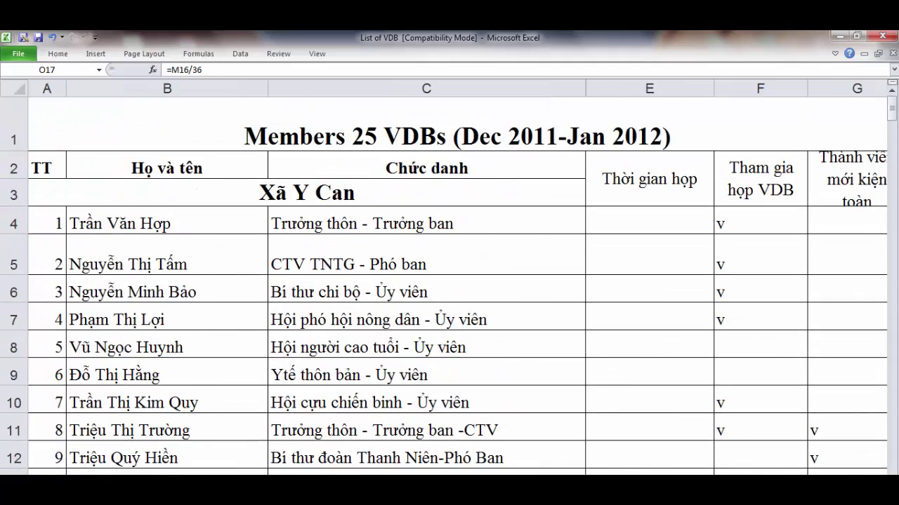
pyautogui.moveTo(822, 484); pyautogui.dragTo(835, 484)
pyautogui.scroll(-3, 535, 344)
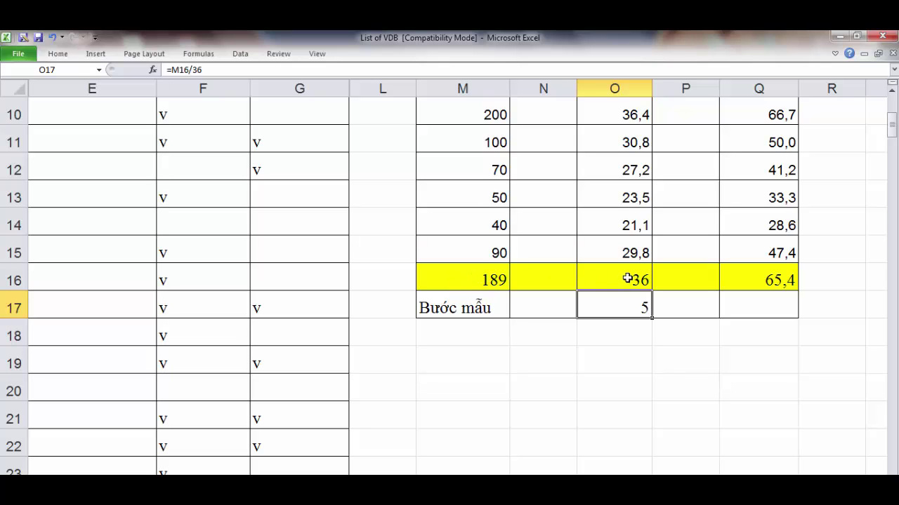
pyautogui.moveTo(172, 70); pyautogui.dragTo(206, 70)
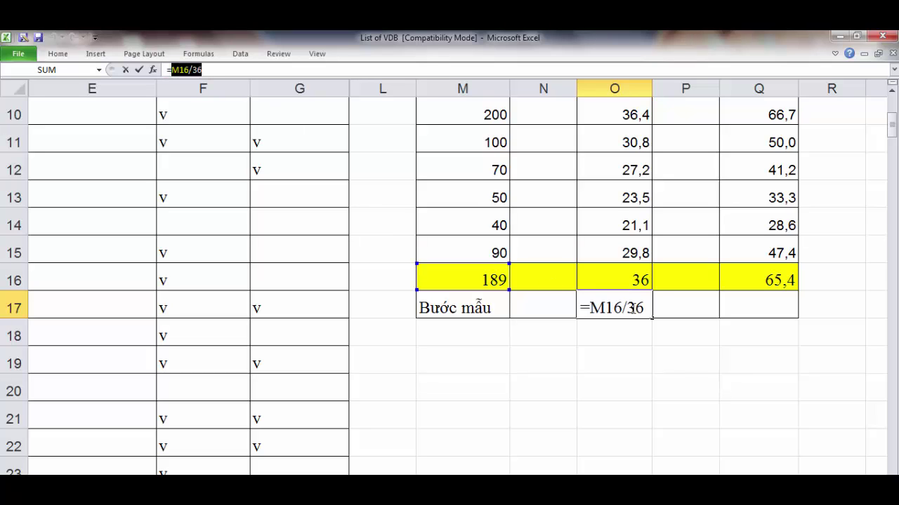
pyautogui.press('Escape')
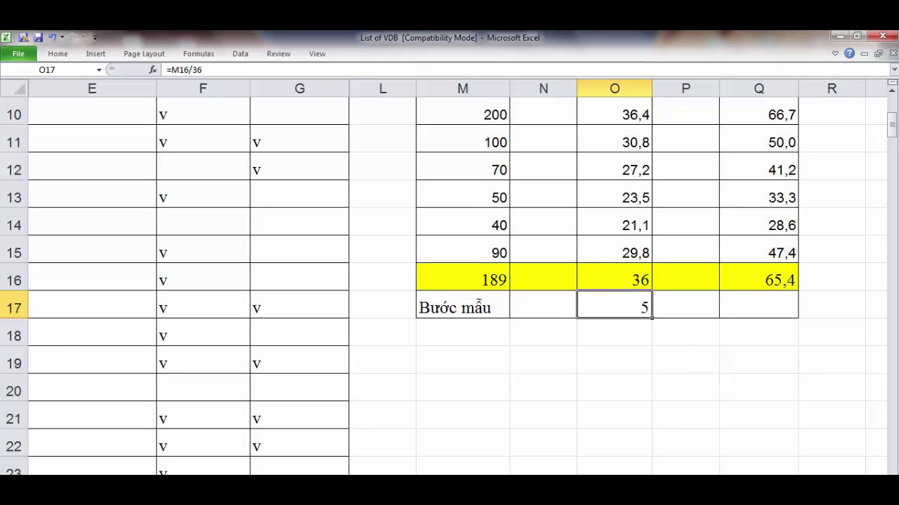
pyautogui.hscroll(-4, 856, 472)
pyautogui.scroll(3, 300, 242)
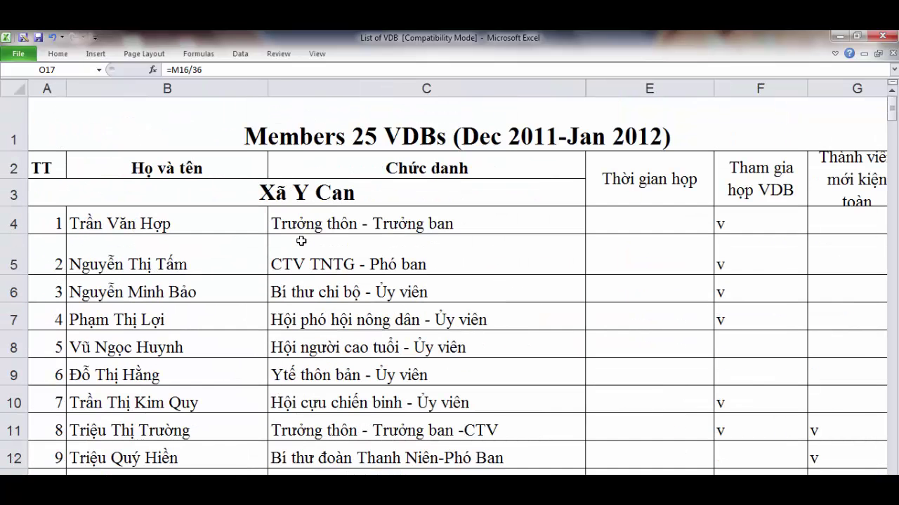
pyautogui.moveTo(43, 222); pyautogui.dragTo(56, 394)
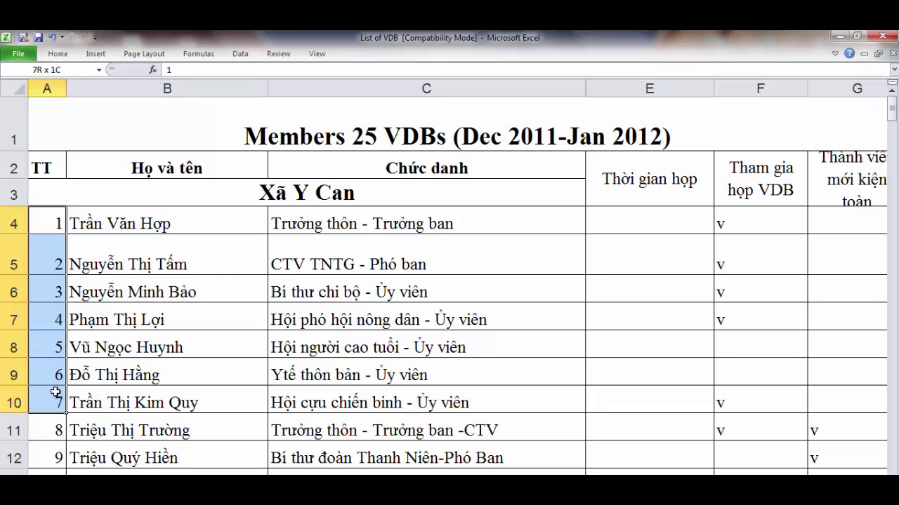
pyautogui.click(41, 319)
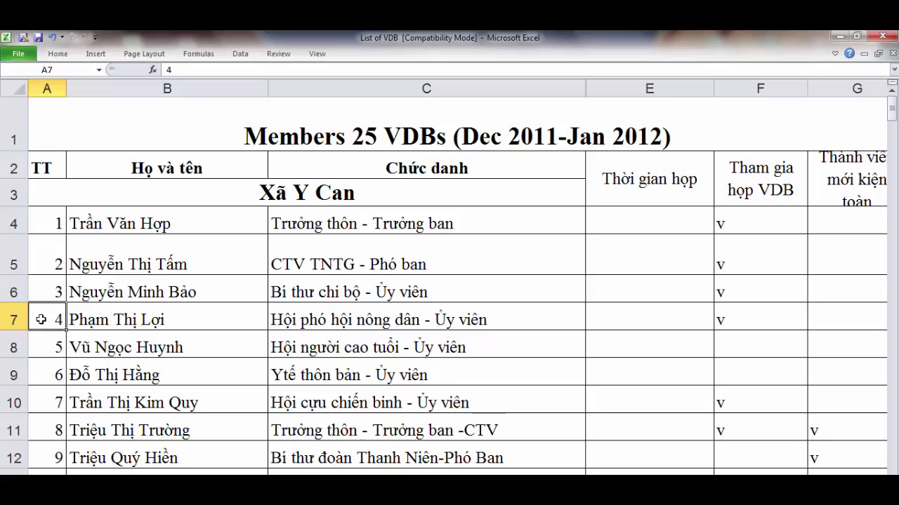
pyautogui.click(51, 223)
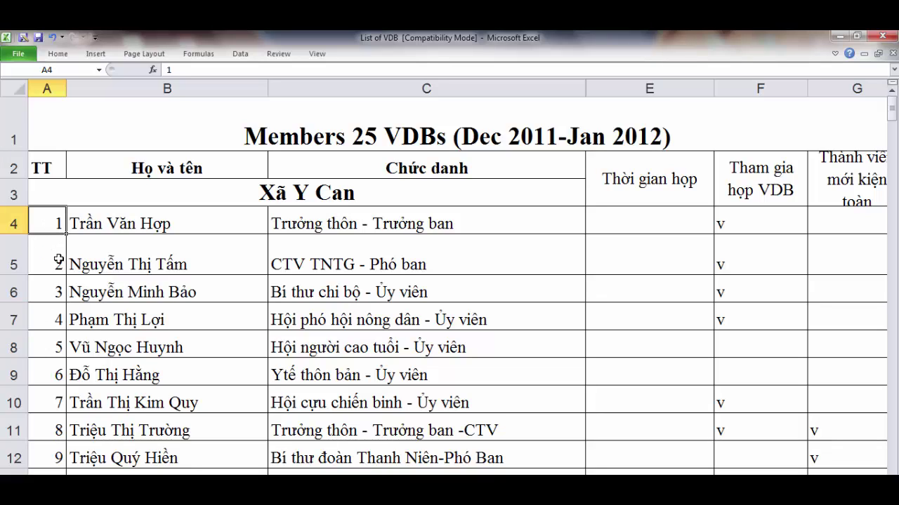
pyautogui.click(55, 256)
pyautogui.click(61, 291)
pyautogui.click(59, 320)
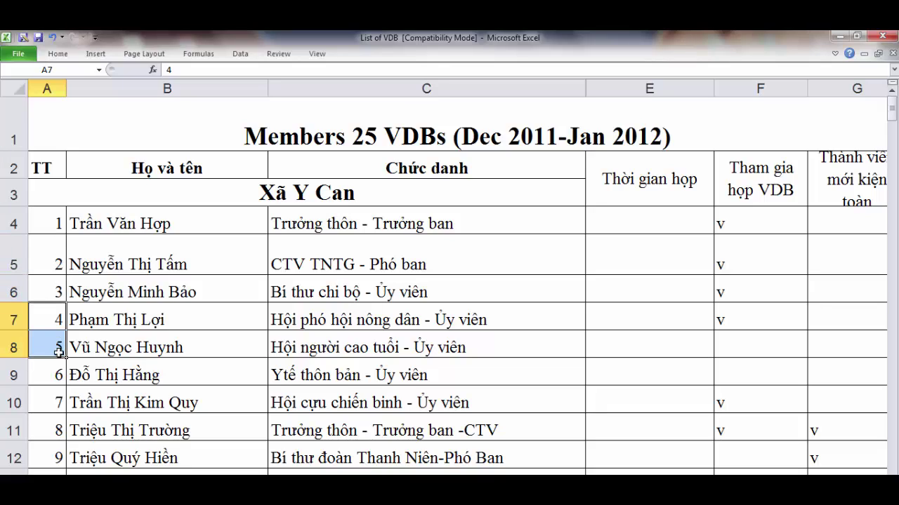
pyautogui.click(60, 344)
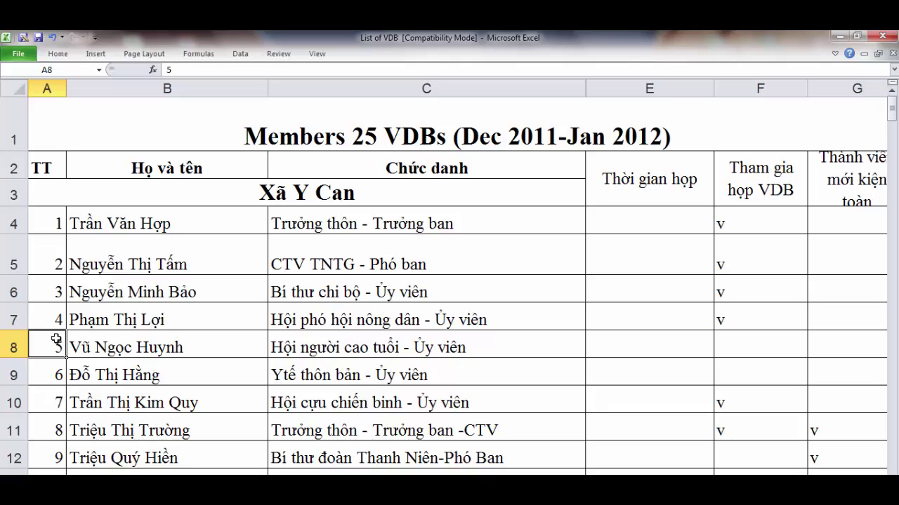
pyautogui.moveTo(49, 292); pyautogui.dragTo(56, 348)
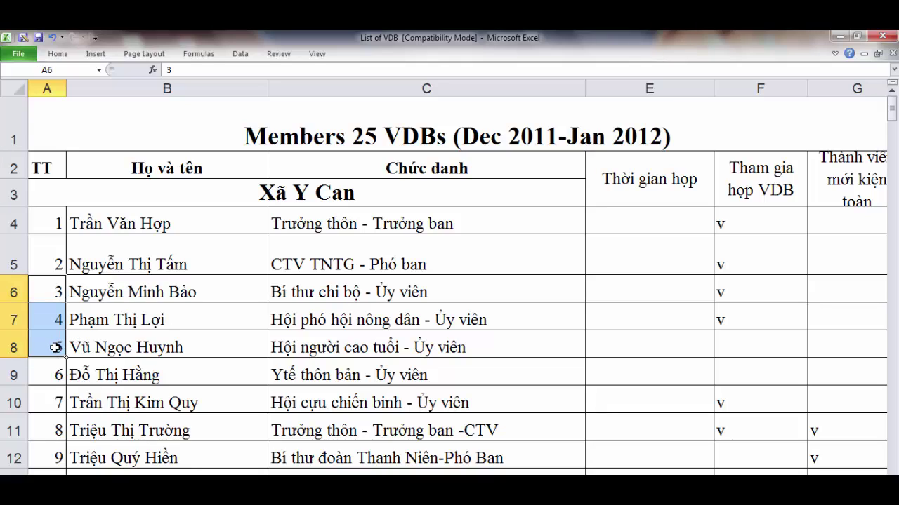
pyautogui.click(55, 347)
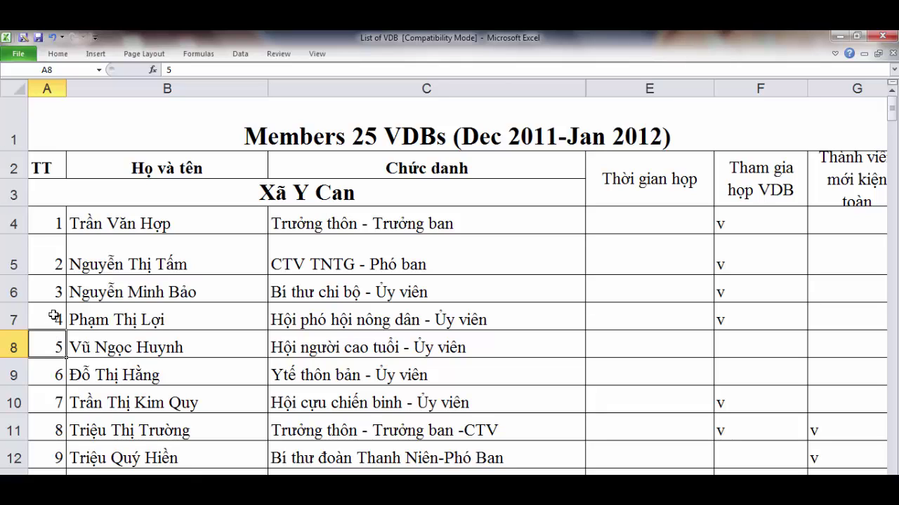
pyautogui.moveTo(56, 315); pyautogui.dragTo(55, 348)
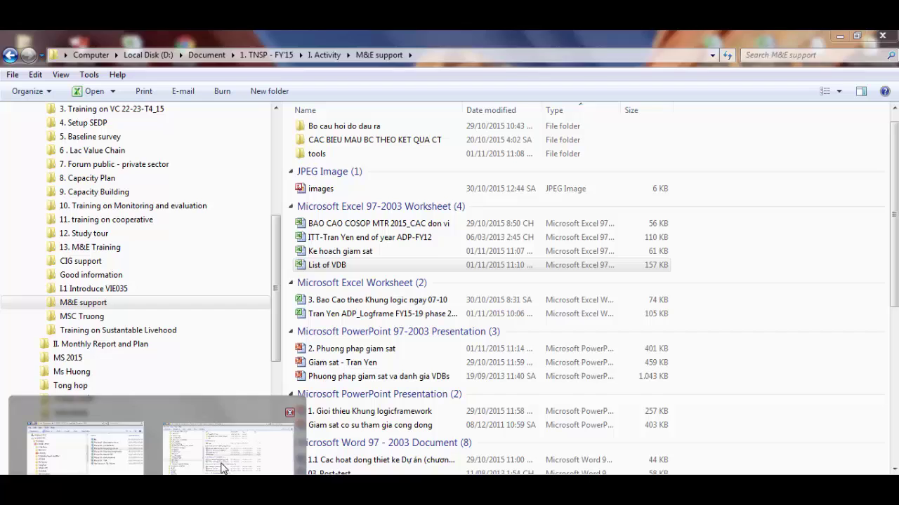
# Step: In the M&E support folder, open the BIÊN BẢN CHỌN MẪU Word document
pyautogui.click(222, 469)
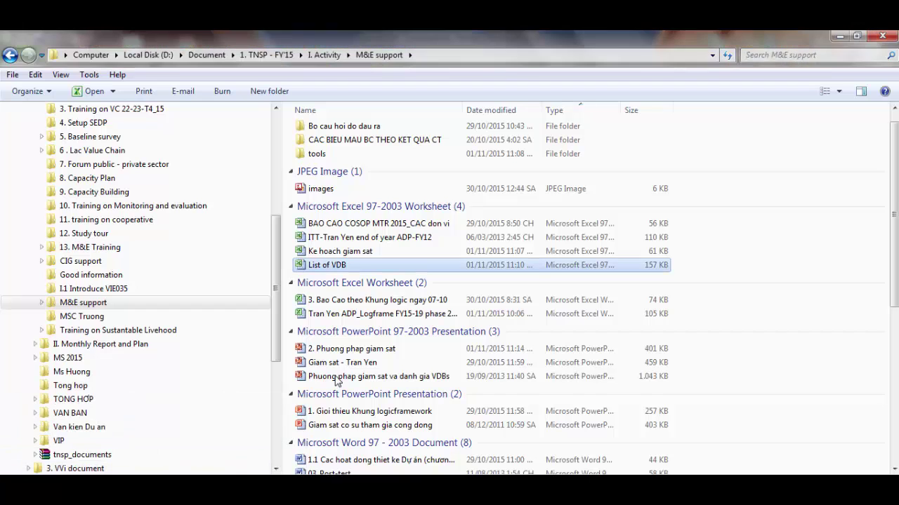
pyautogui.scroll(-2, 385, 350)
pyautogui.scroll(-2, 385, 349)
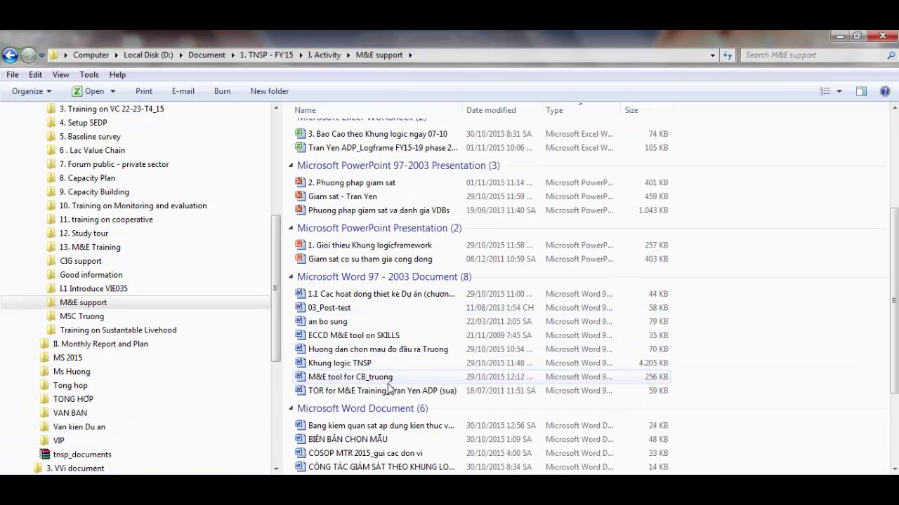
pyautogui.scroll(3, 367, 257)
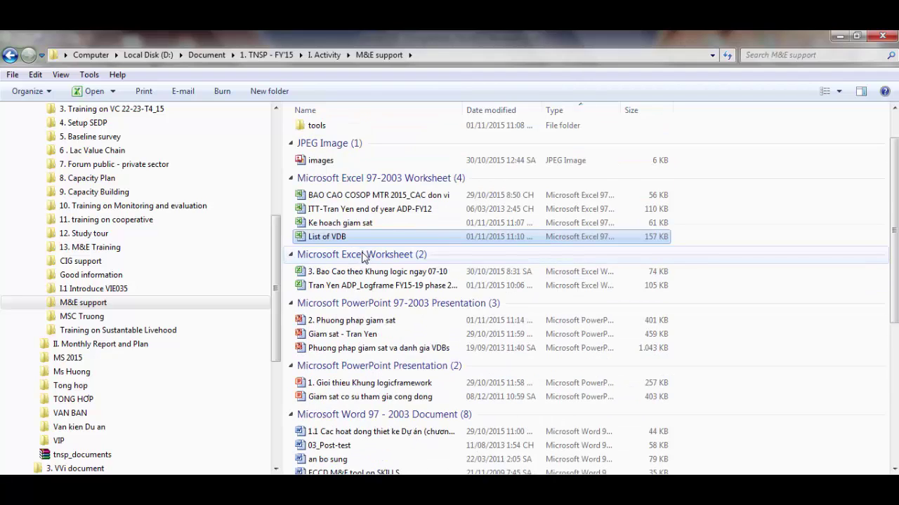
pyautogui.scroll(-6, 367, 256)
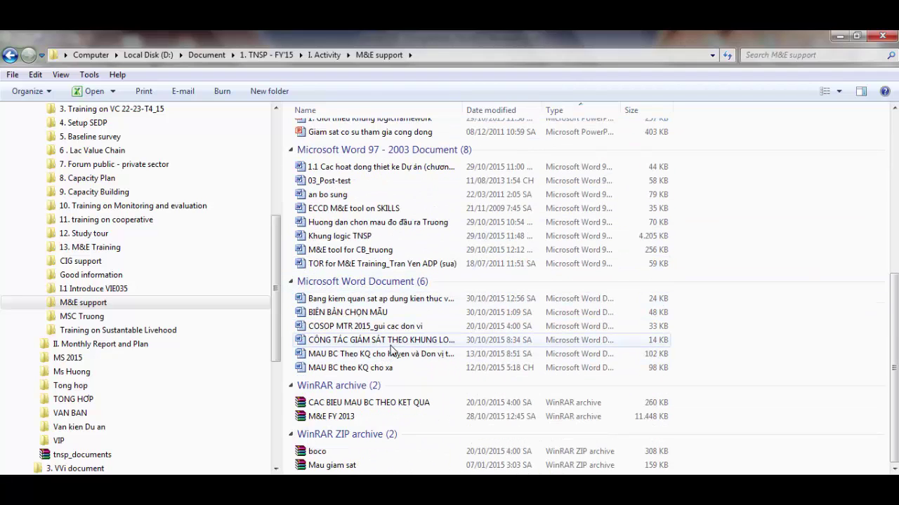
pyautogui.click(374, 315)
pyautogui.doubleClick(374, 315)
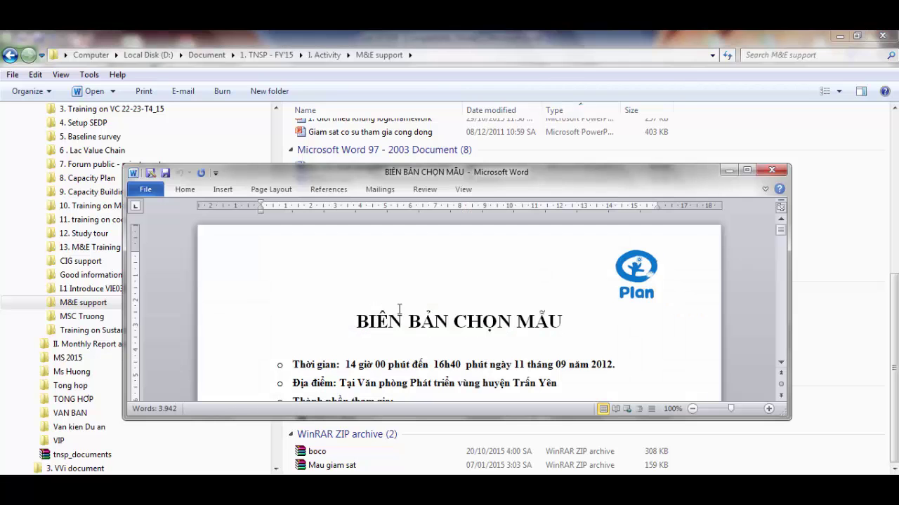
# Step: Maximize the BIÊN BẢN CHỌN MẪU window and highlight the 'Thời gian:' label
pyautogui.click(749, 171)
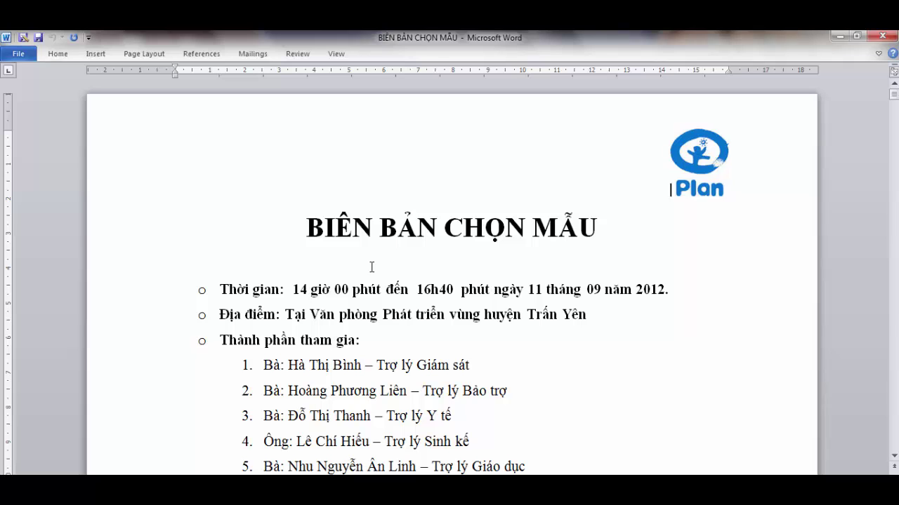
pyautogui.moveTo(445, 231); pyautogui.dragTo(524, 230)
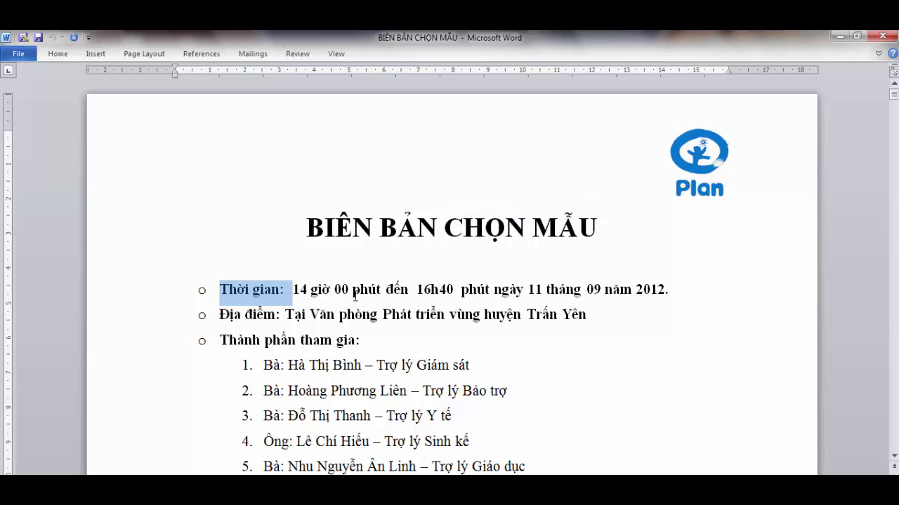